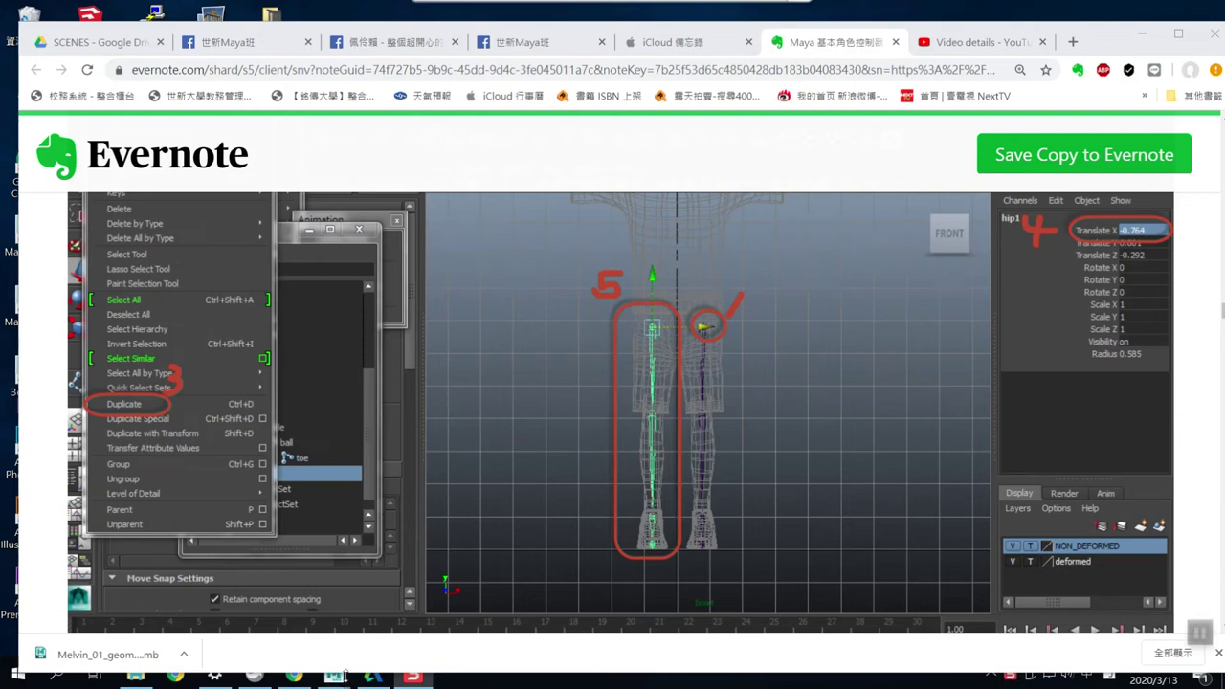
# - Switch from the Evernote note to the Maya scene showing Melvin's leg skeleton
pyautogui.moveTo(334, 675)
pyautogui.click(431, 624)
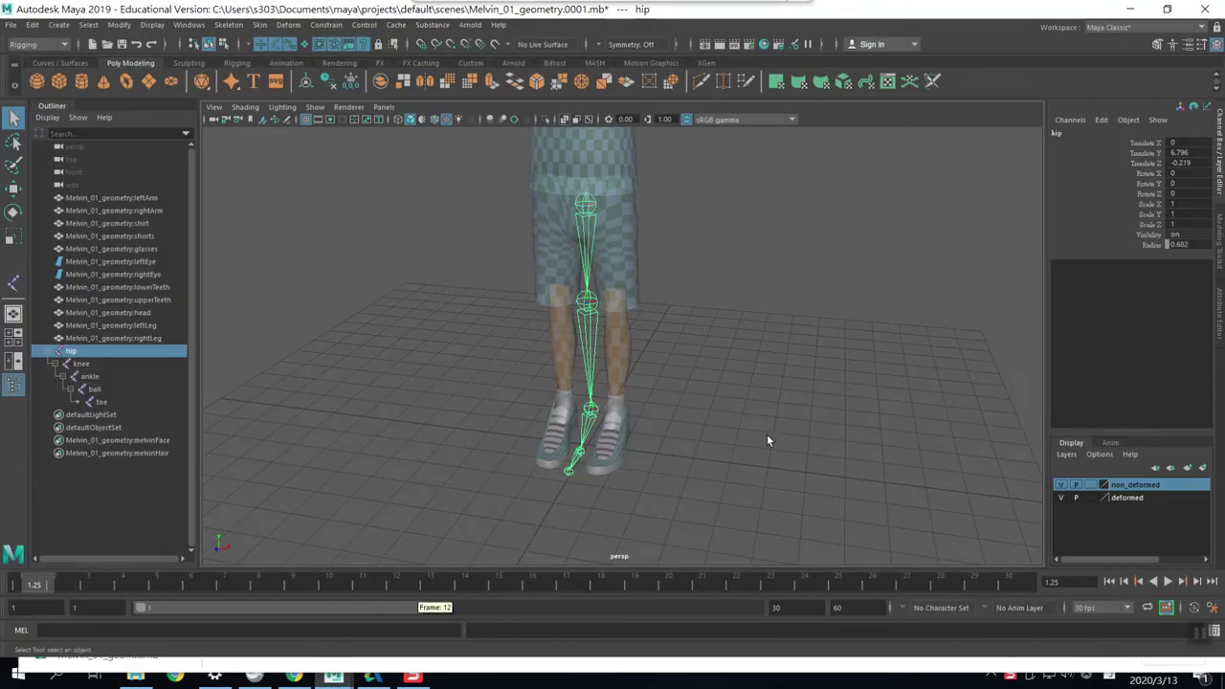
# - In front view, move the hip joint chain sideways into Melvin's left leg (Translate X 0.758)
pyautogui.moveTo(725, 383)
pyautogui.keyDown('alt'); pyautogui.mouseDown()
pyautogui.moveTo(763, 345)
pyautogui.moveTo(778, 284)
pyautogui.moveTo(677, 285)
pyautogui.mouseUp(); pyautogui.keyUp('alt')
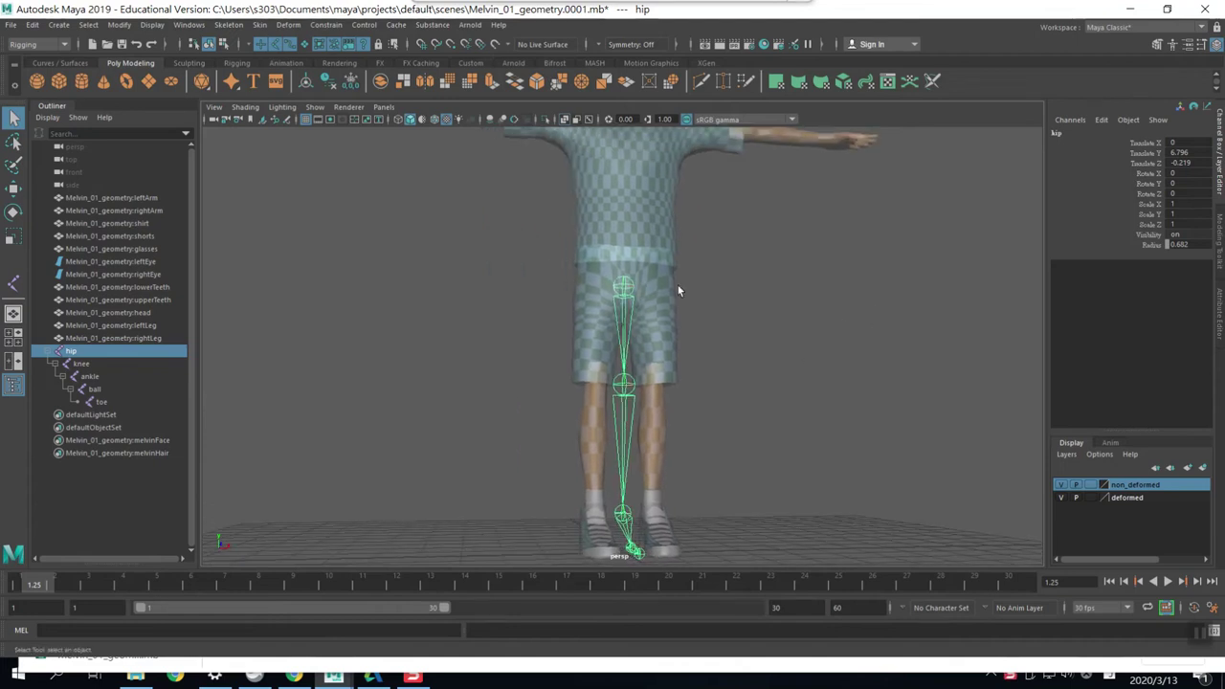
pyautogui.press('w')
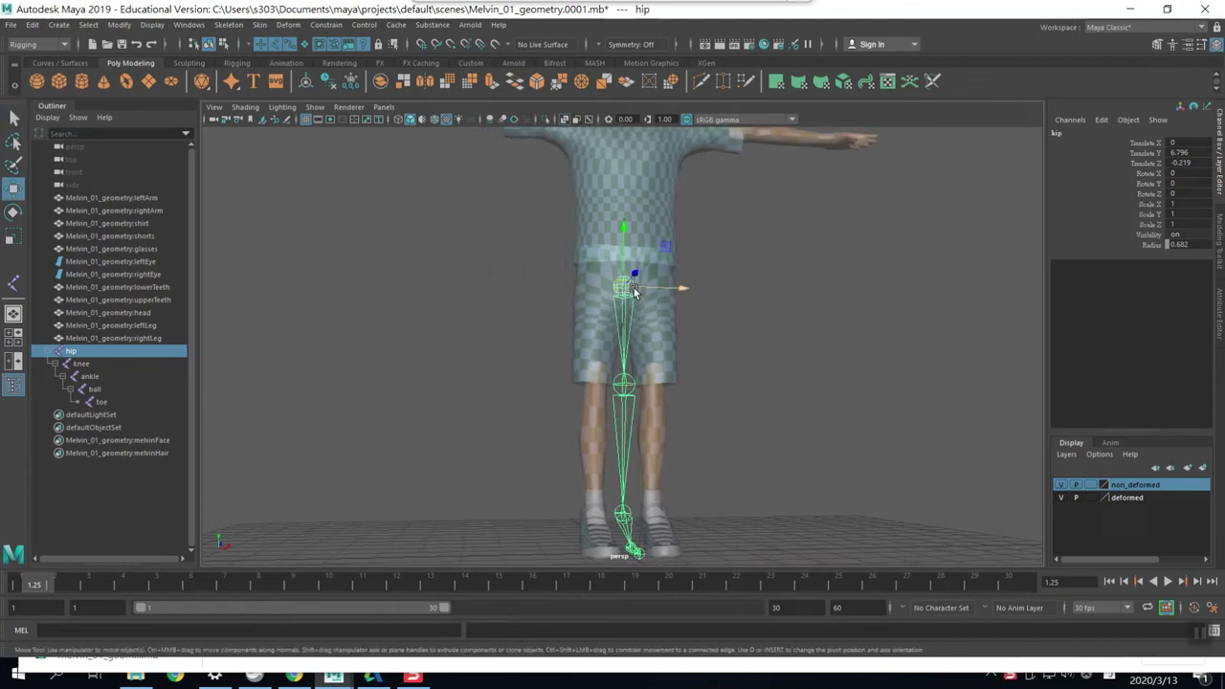
pyautogui.press('space')
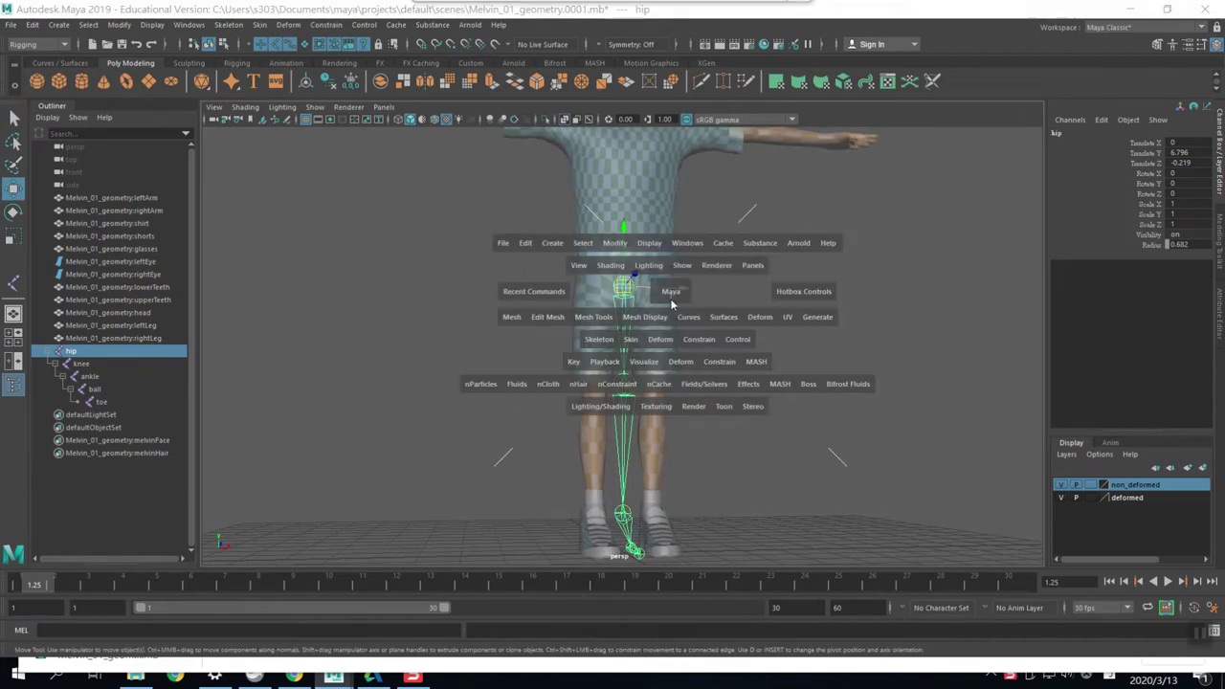
pyautogui.moveTo(674, 299); pyautogui.dragTo(673, 330)
pyautogui.scroll(-5, 696, 279)
pyautogui.scroll(3, 689, 355)
pyautogui.scroll(2, 854, 274)
pyautogui.moveTo(680, 276); pyautogui.dragTo(711, 279)
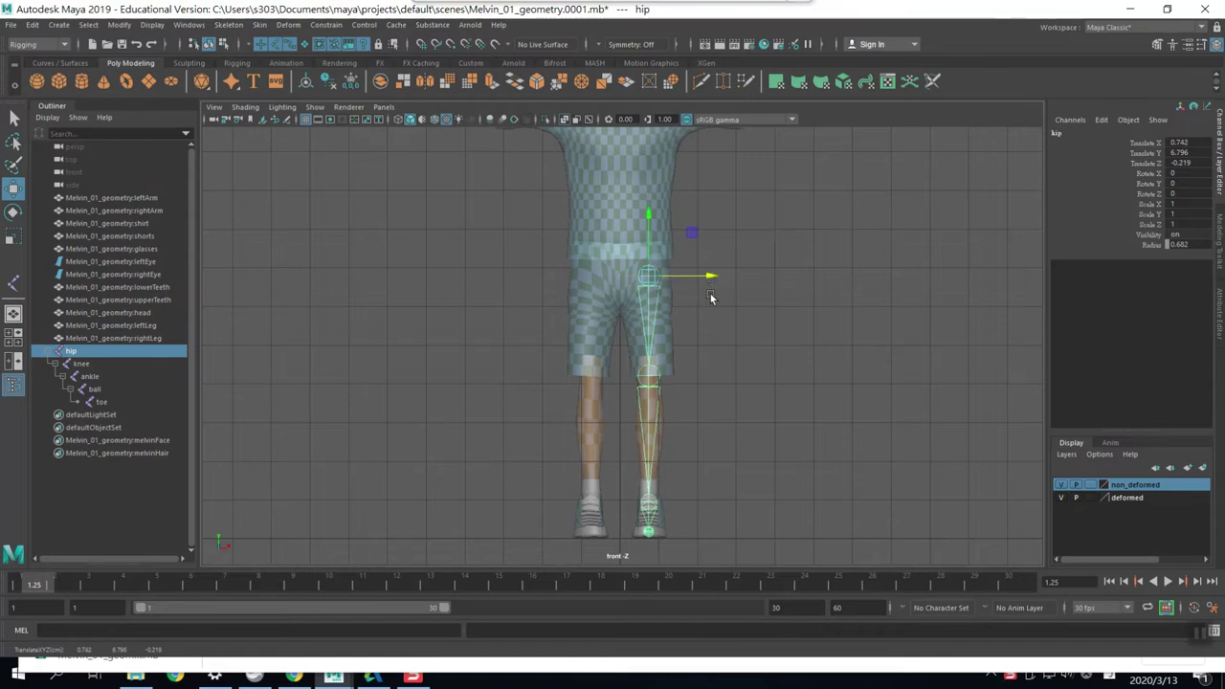
pyautogui.moveTo(714, 280); pyautogui.dragTo(713, 282)
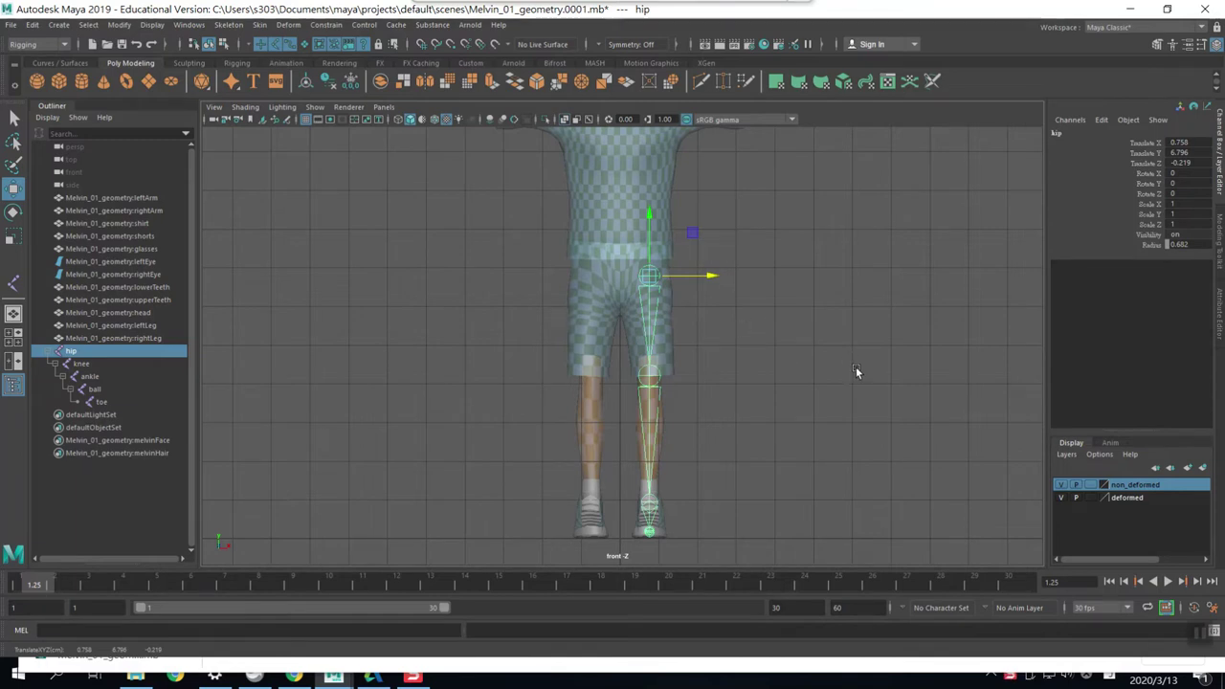
# - Adjust the hip joint's height within the thigh, settling at Translate Y 6.532
pyautogui.press('space')
pyautogui.moveTo(855, 373)
pyautogui.keyDown('alt'); pyautogui.mouseDown()
pyautogui.moveTo(823, 422)
pyautogui.moveTo(703, 419)
pyautogui.moveTo(827, 418)
pyautogui.moveTo(809, 421)
pyautogui.moveTo(766, 383)
pyautogui.mouseUp(); pyautogui.keyUp('alt')
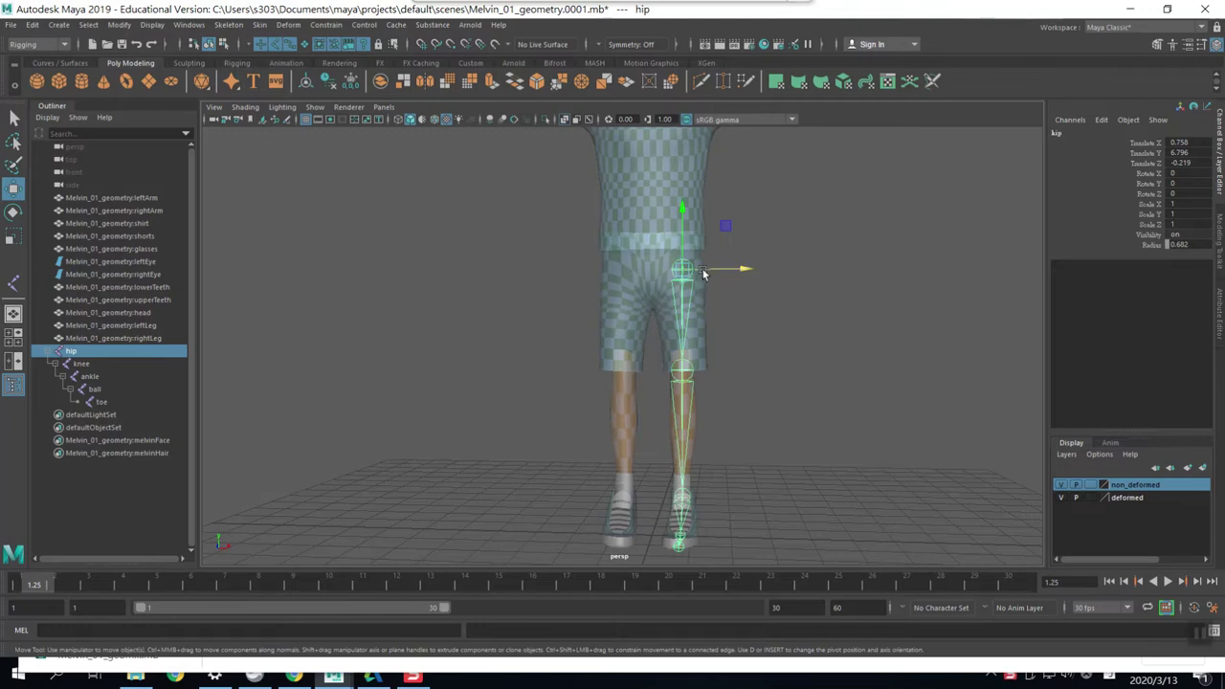
pyautogui.moveTo(812, 405)
pyautogui.keyDown('alt'); pyautogui.mouseDown()
pyautogui.moveTo(838, 435)
pyautogui.moveTo(900, 444)
pyautogui.moveTo(844, 441)
pyautogui.moveTo(793, 396)
pyautogui.moveTo(684, 424)
pyautogui.moveTo(748, 329)
pyautogui.mouseUp(); pyautogui.keyUp('alt')
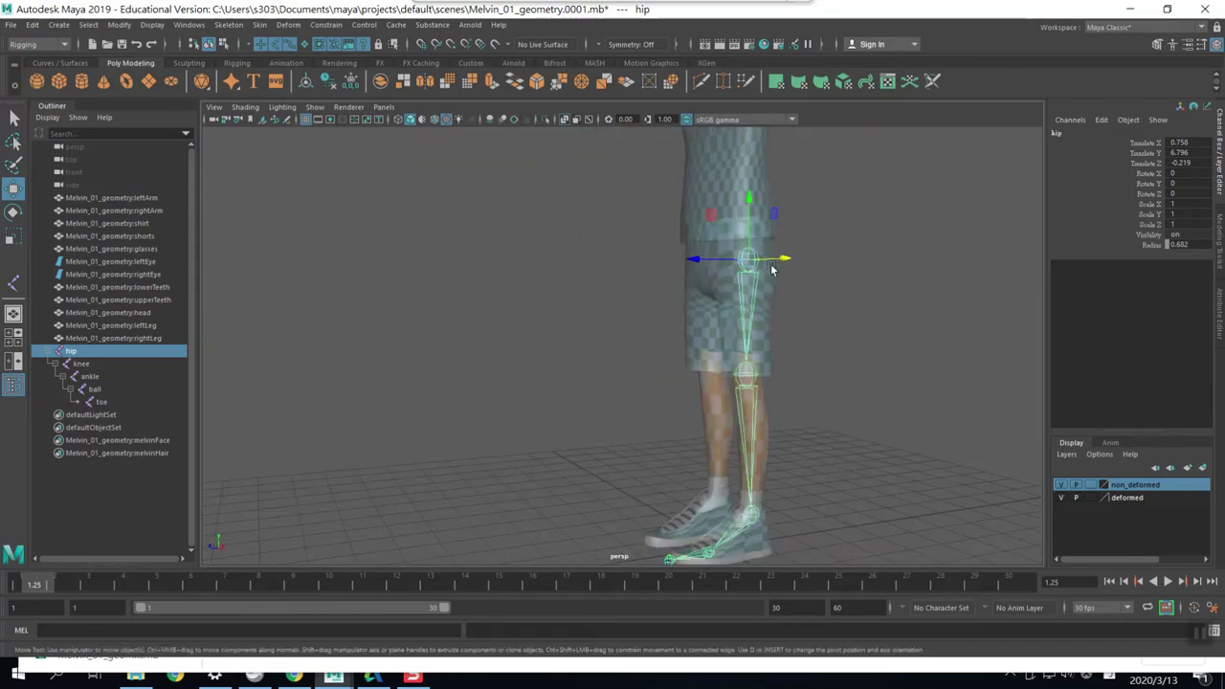
pyautogui.moveTo(750, 224); pyautogui.dragTo(751, 272)
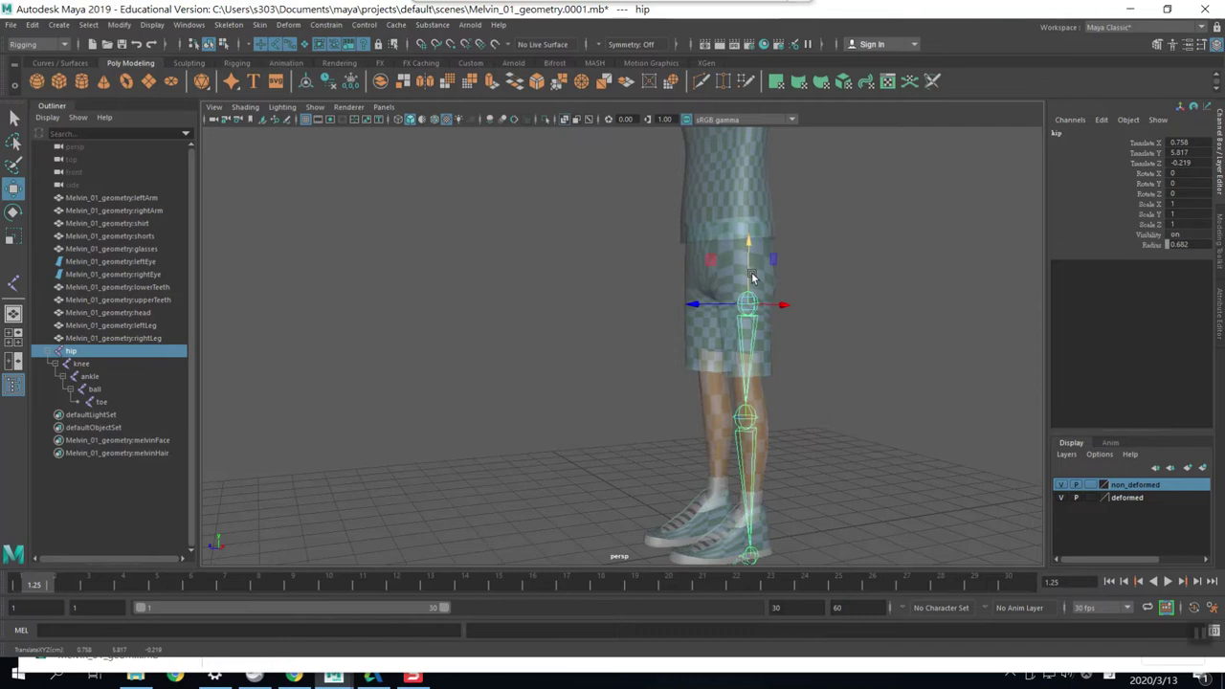
pyautogui.hotkey('ctrl', 'z')
pyautogui.press('d')
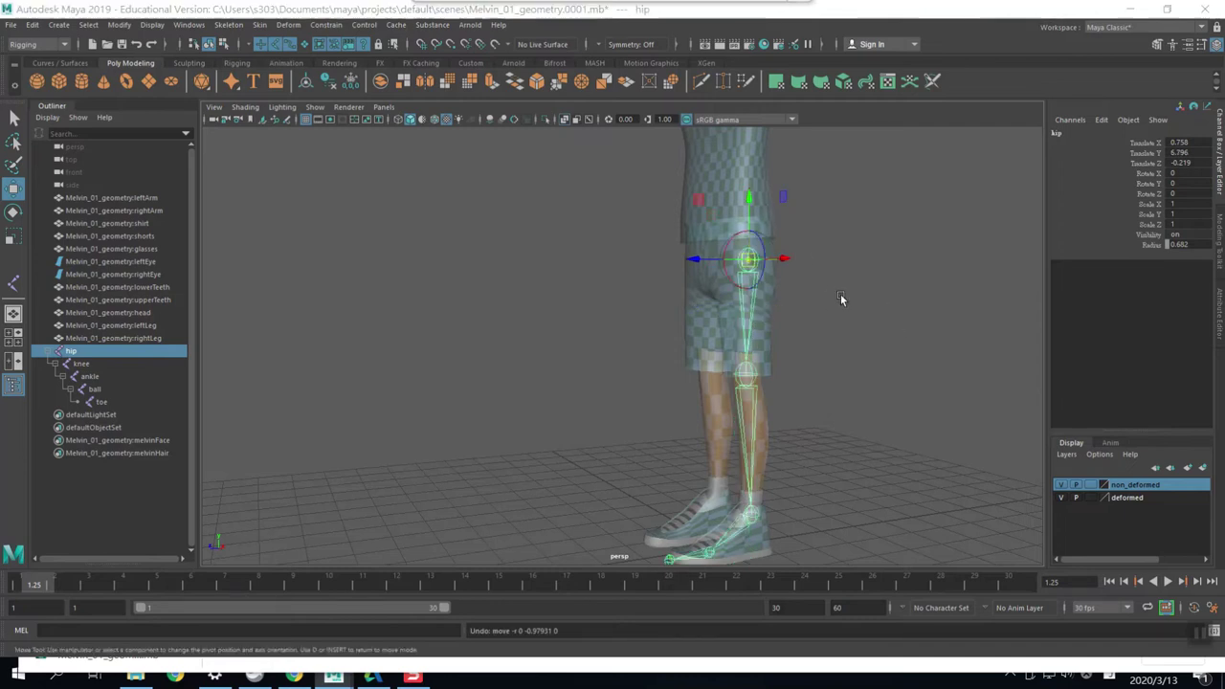
pyautogui.press('space')
pyautogui.moveTo(839, 304); pyautogui.dragTo(842, 335)
pyautogui.moveTo(650, 220); pyautogui.dragTo(650, 230)
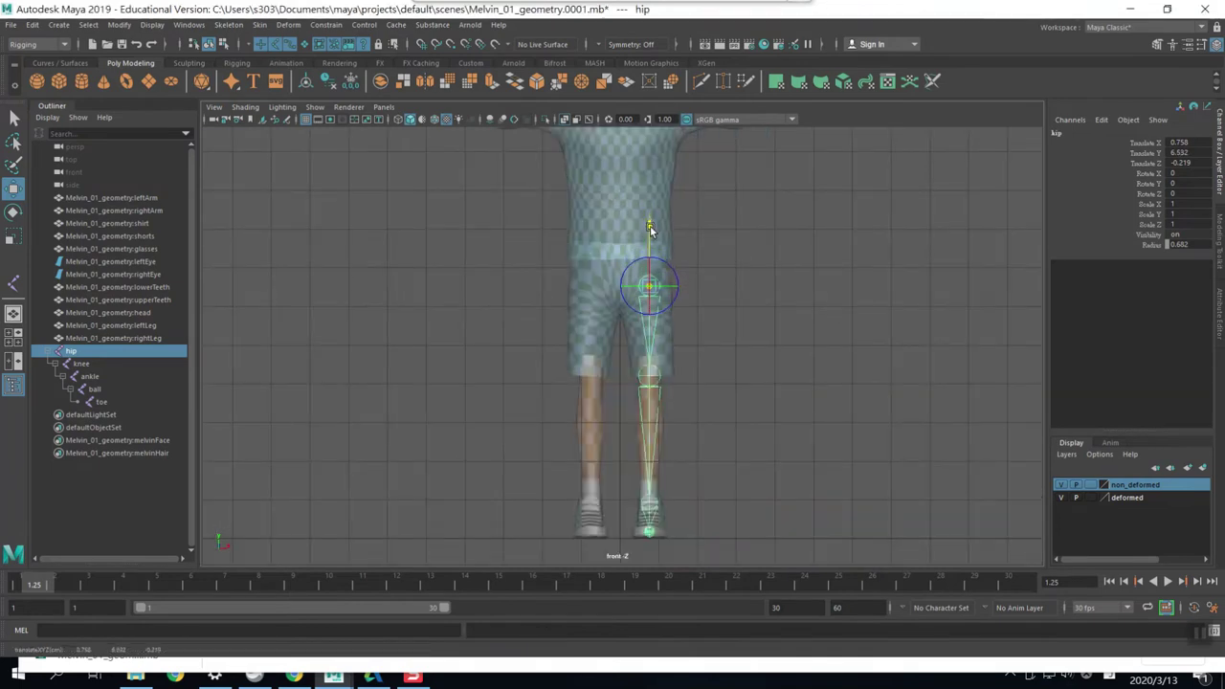
pyautogui.press('w')
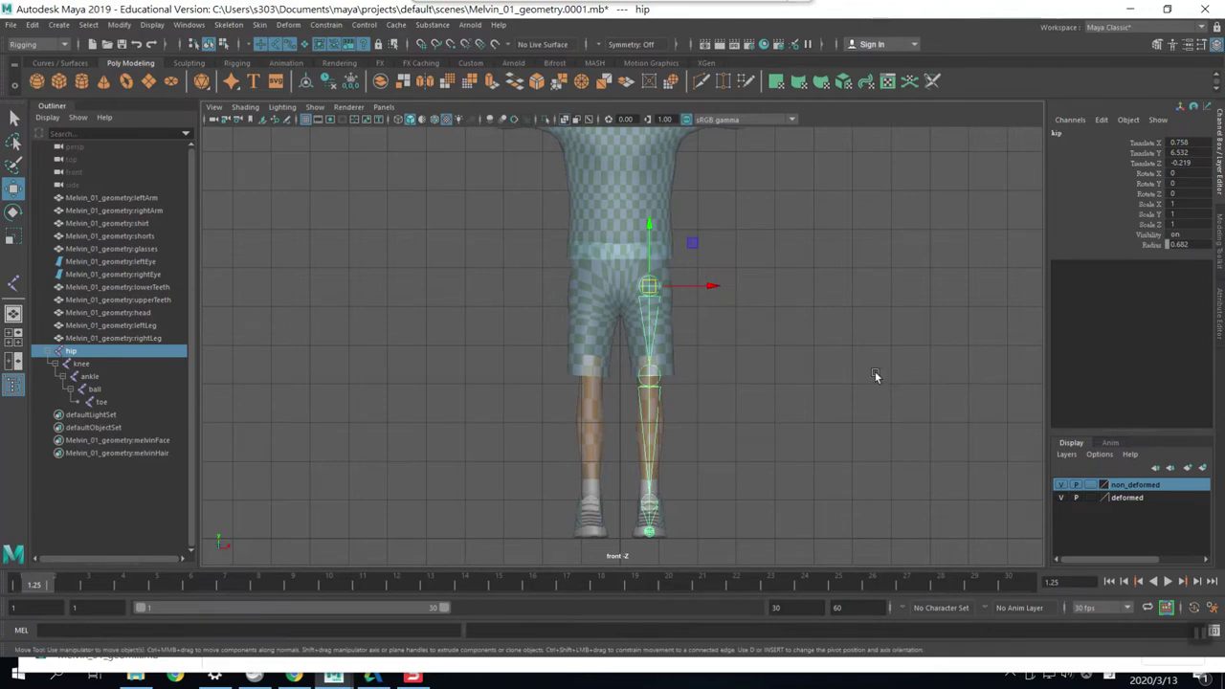
pyautogui.click(33, 25)
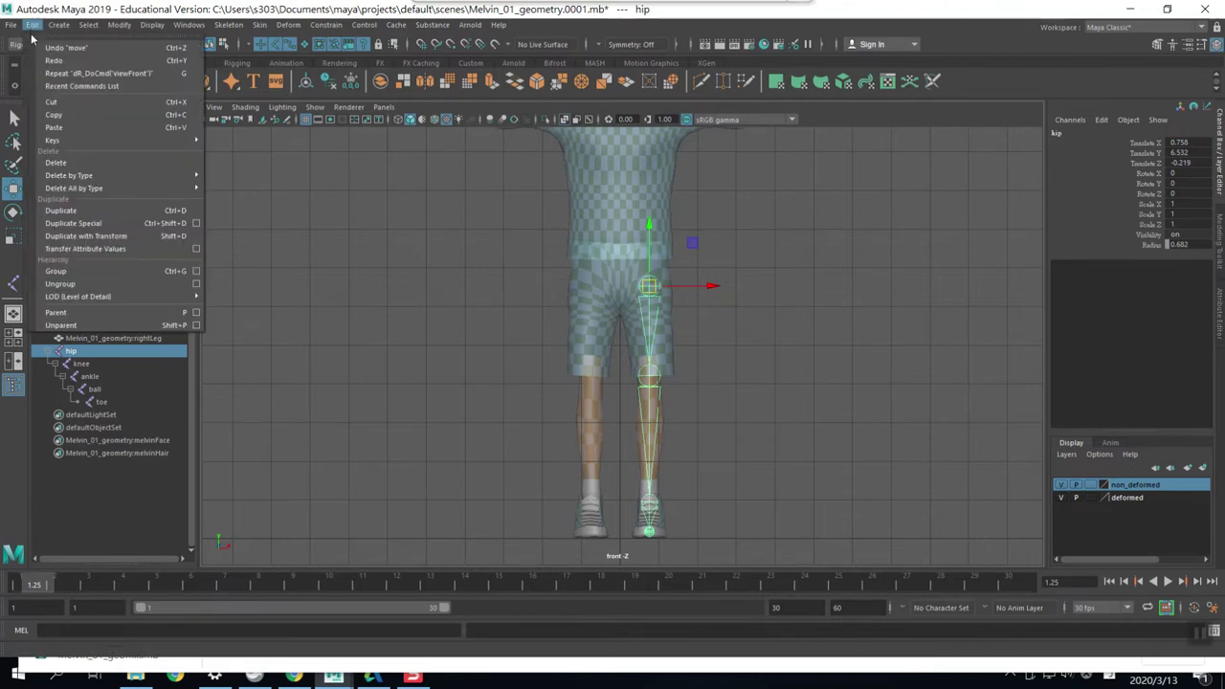
# - Tear off the Edit menu, duplicate the hip chain, and edit the copy's Translate X value
pyautogui.click(35, 38)
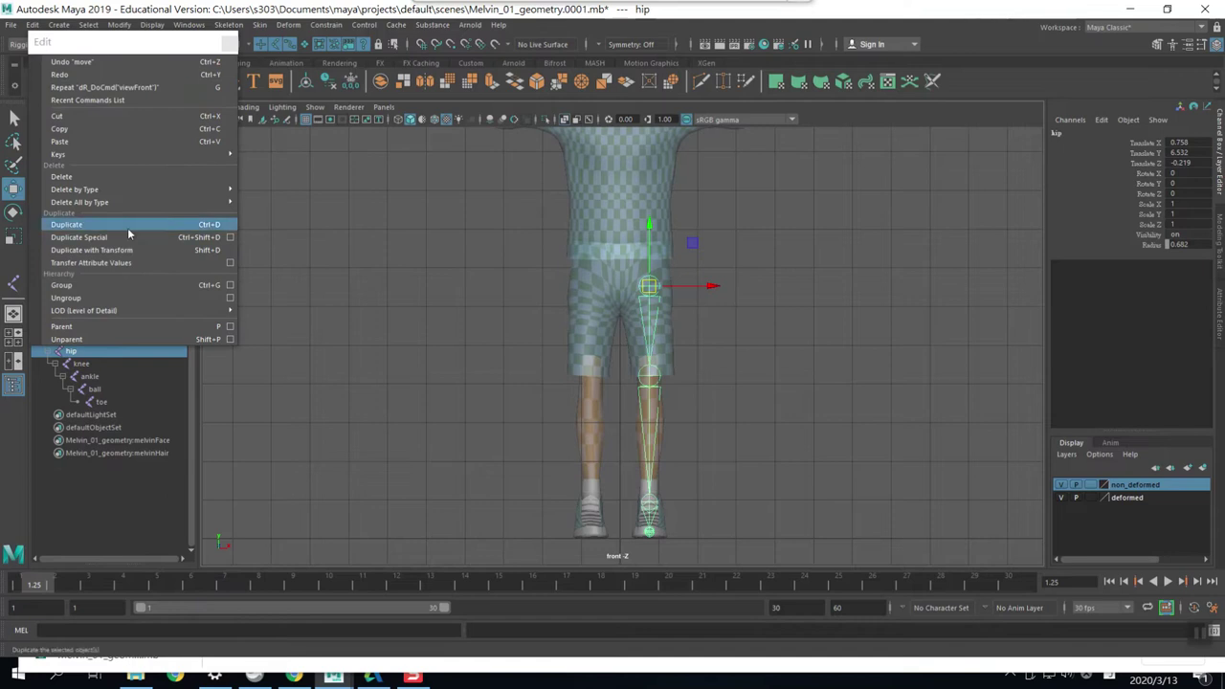
pyautogui.click(127, 229)
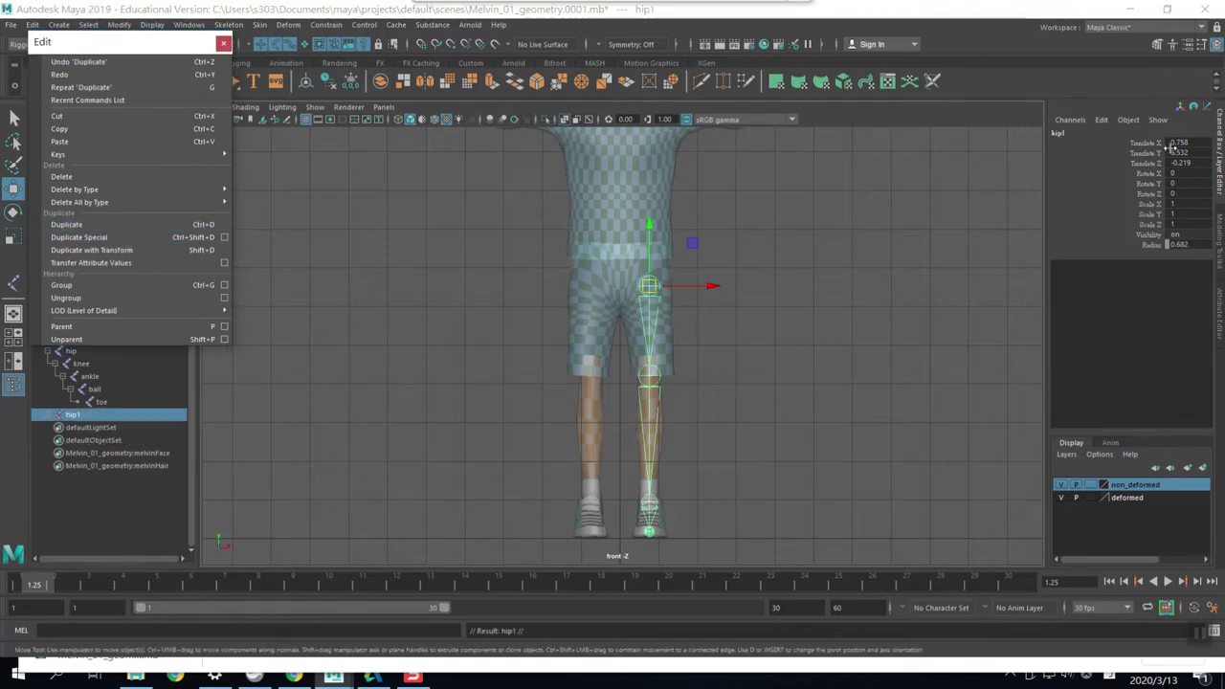
pyautogui.moveTo(1174, 143); pyautogui.dragTo(1190, 143)
pyautogui.click(1176, 143)
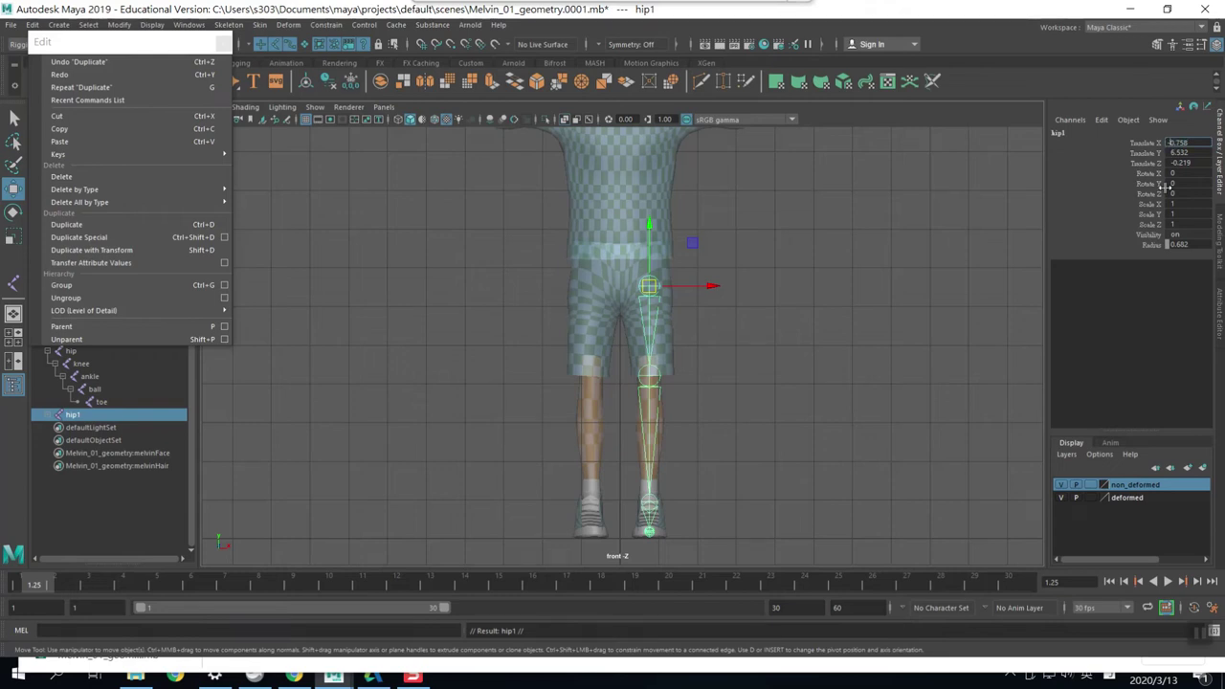
# - Reselect the original hip joint, expand hip1's child joints, and frame the view on the hip
pyautogui.click(746, 328)
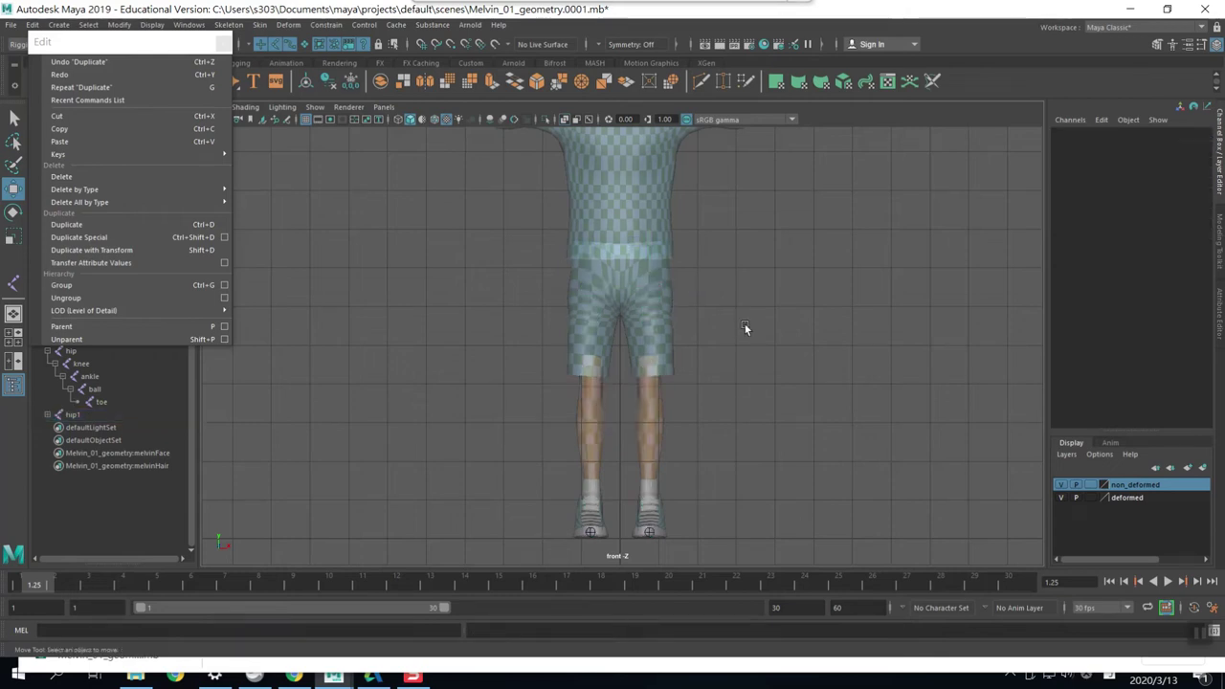
pyautogui.moveTo(762, 308); pyautogui.dragTo(762, 274)
pyautogui.moveTo(765, 380)
pyautogui.keyDown('alt'); pyautogui.mouseDown()
pyautogui.moveTo(754, 432)
pyautogui.moveTo(887, 371)
pyautogui.mouseUp(); pyautogui.keyUp('alt')
pyautogui.moveTo(886, 371)
pyautogui.keyDown('alt'); pyautogui.mouseDown(button='right')
pyautogui.moveTo(809, 397)
pyautogui.moveTo(908, 284)
pyautogui.moveTo(787, 324)
pyautogui.moveTo(800, 253)
pyautogui.mouseUp(button='right'); pyautogui.keyUp('alt')
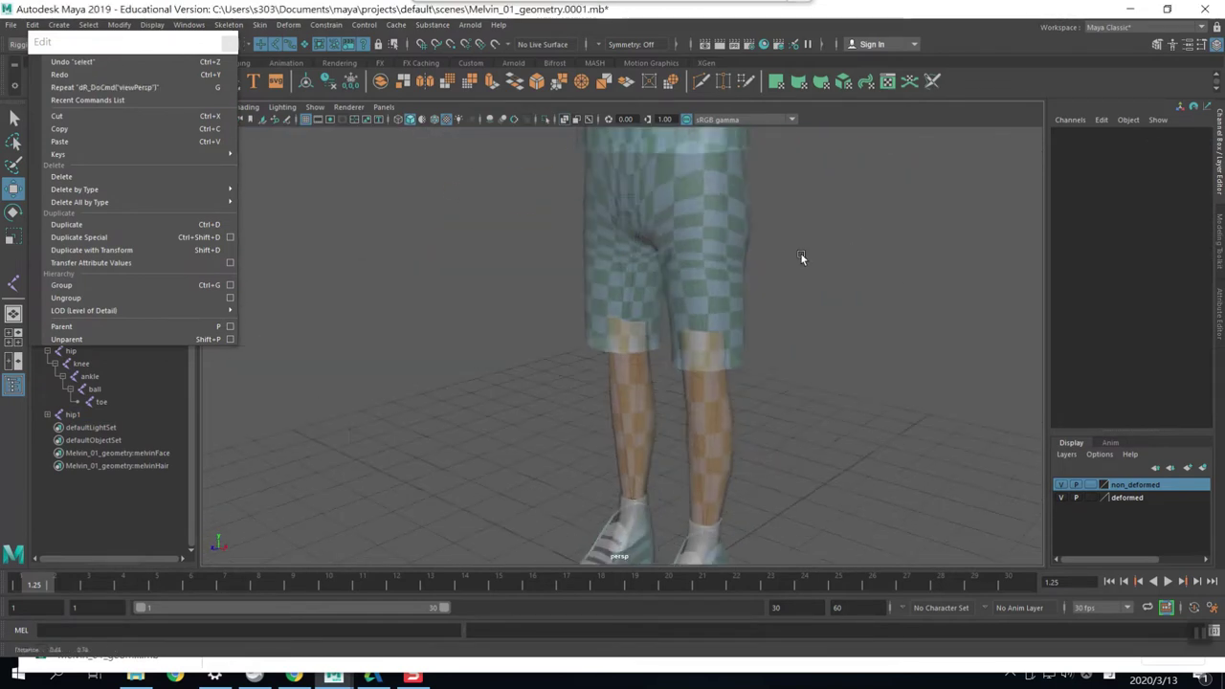
pyautogui.click(697, 246)
pyautogui.keyDown('alt'); pyautogui.moveTo(829, 361); pyautogui.dragTo(840, 230, button='middle'); pyautogui.keyUp('alt')
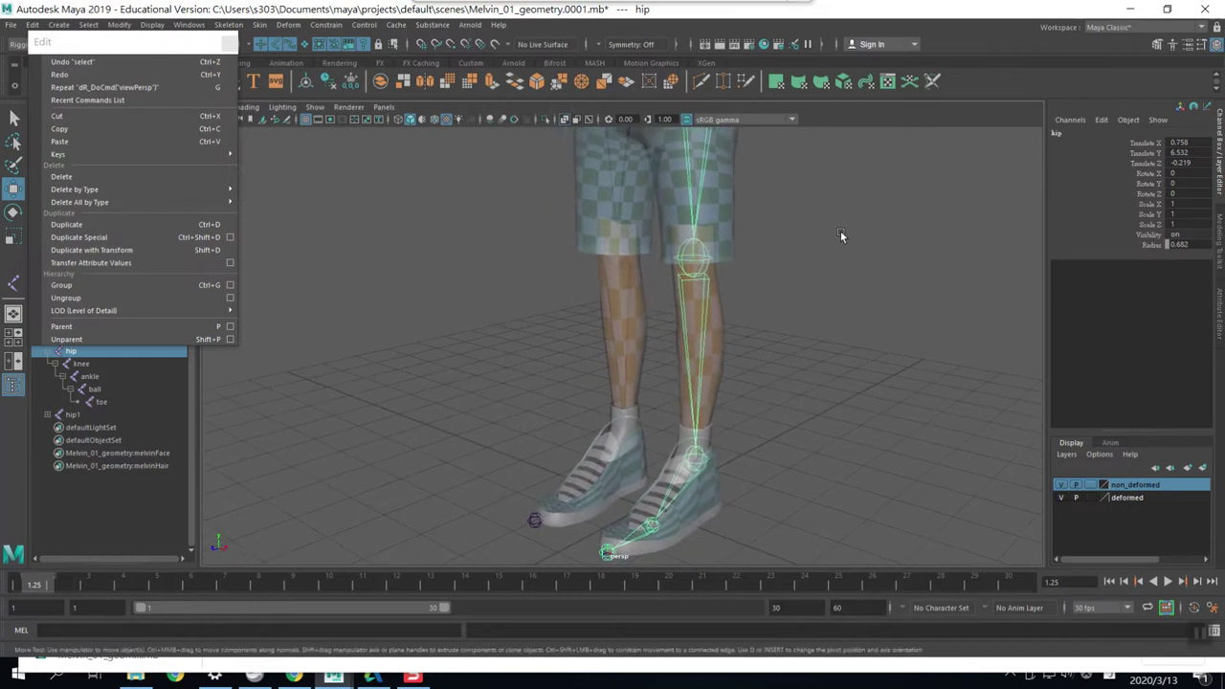
pyautogui.moveTo(174, 52)
pyautogui.mouseDown()
pyautogui.moveTo(193, 63)
pyautogui.moveTo(412, 633)
pyautogui.mouseUp()
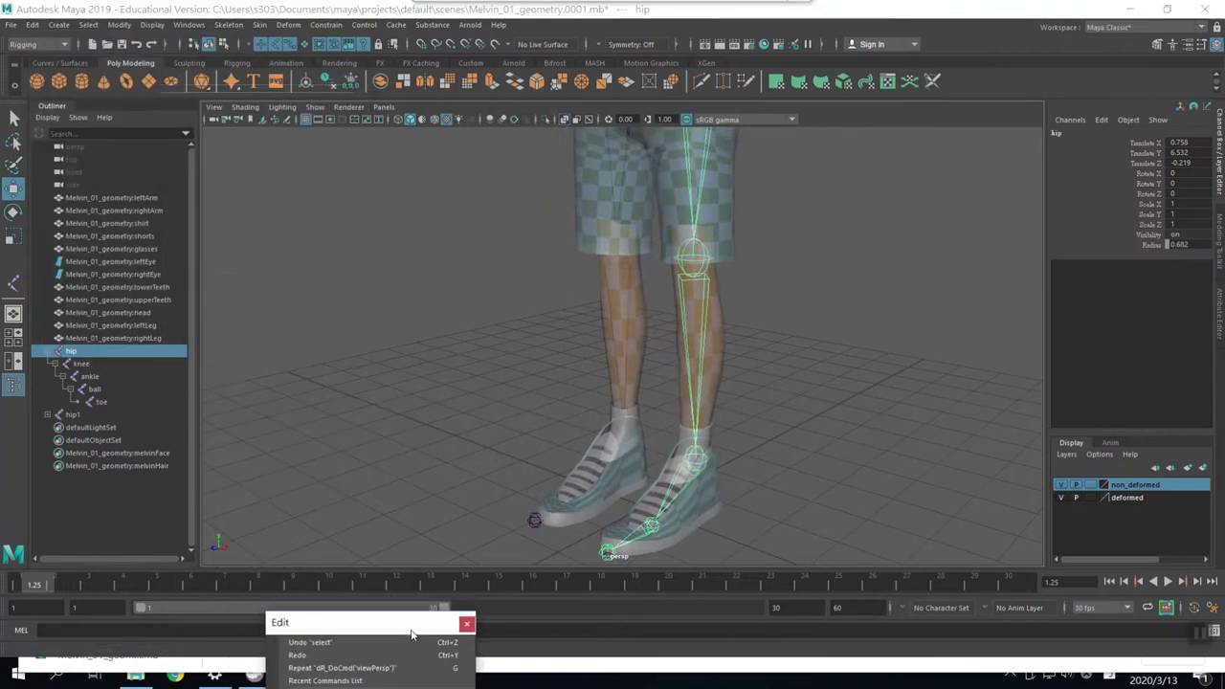
pyautogui.click(46, 414)
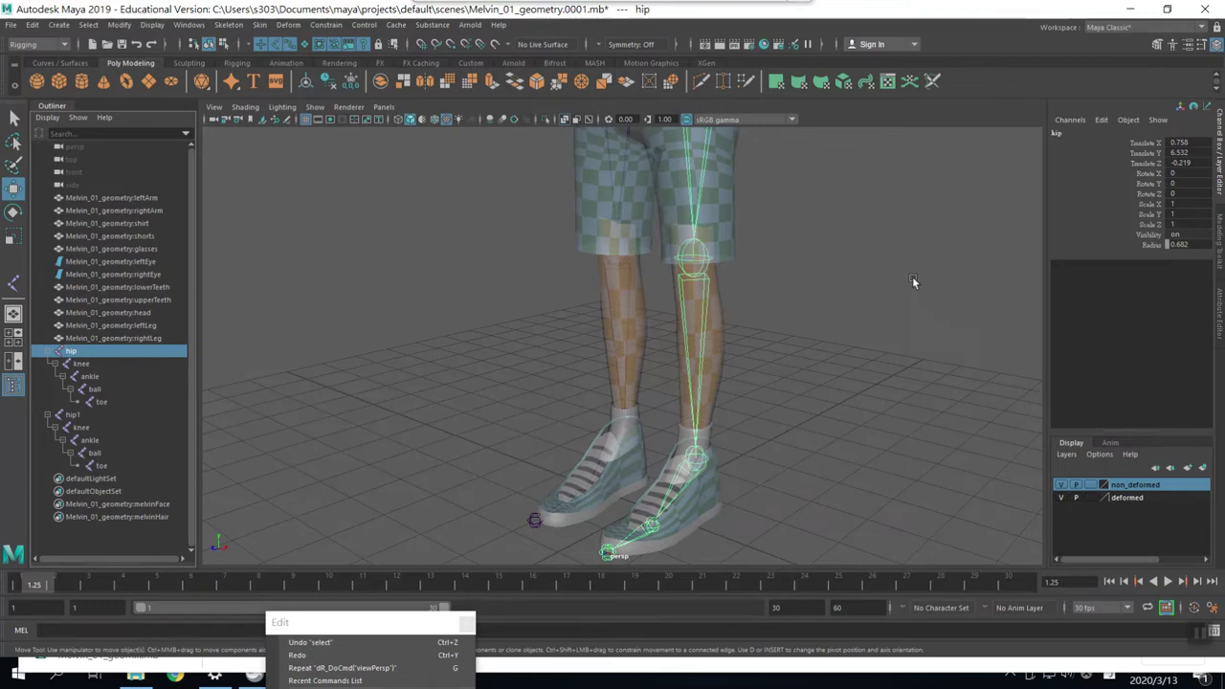
pyautogui.press('f')
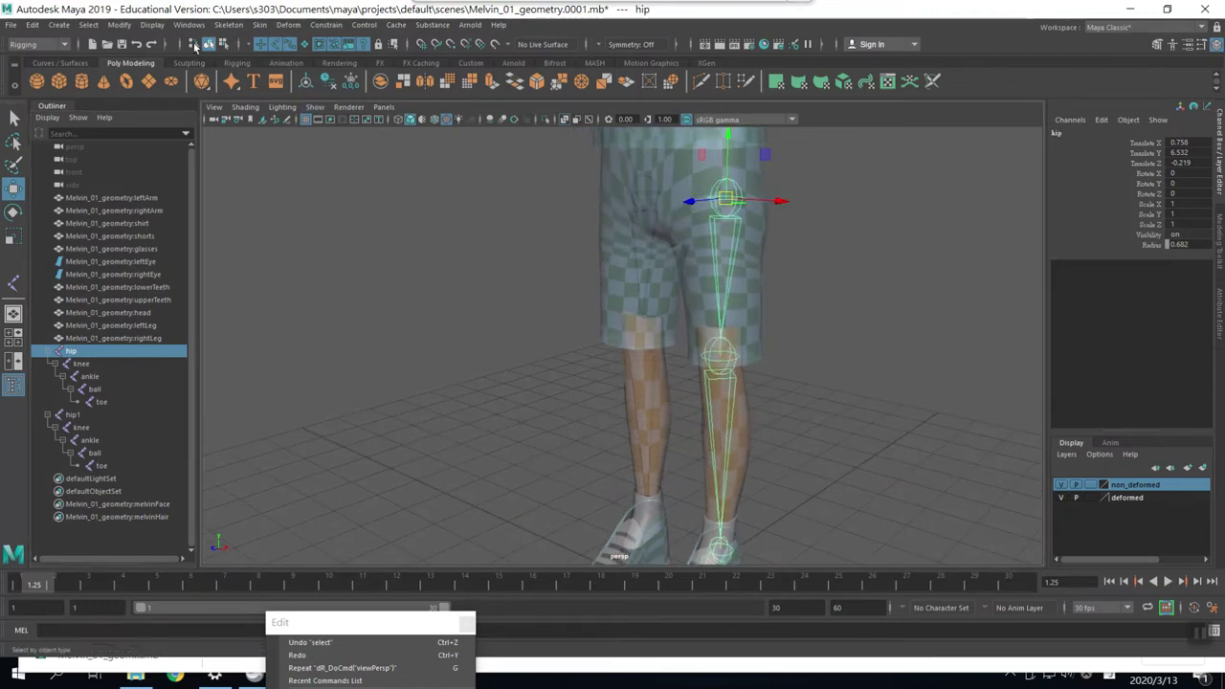
# - Add the prefix left_ to the original hip chain with Prefix Hierarchy Names
pyautogui.click(119, 25)
pyautogui.click(127, 38)
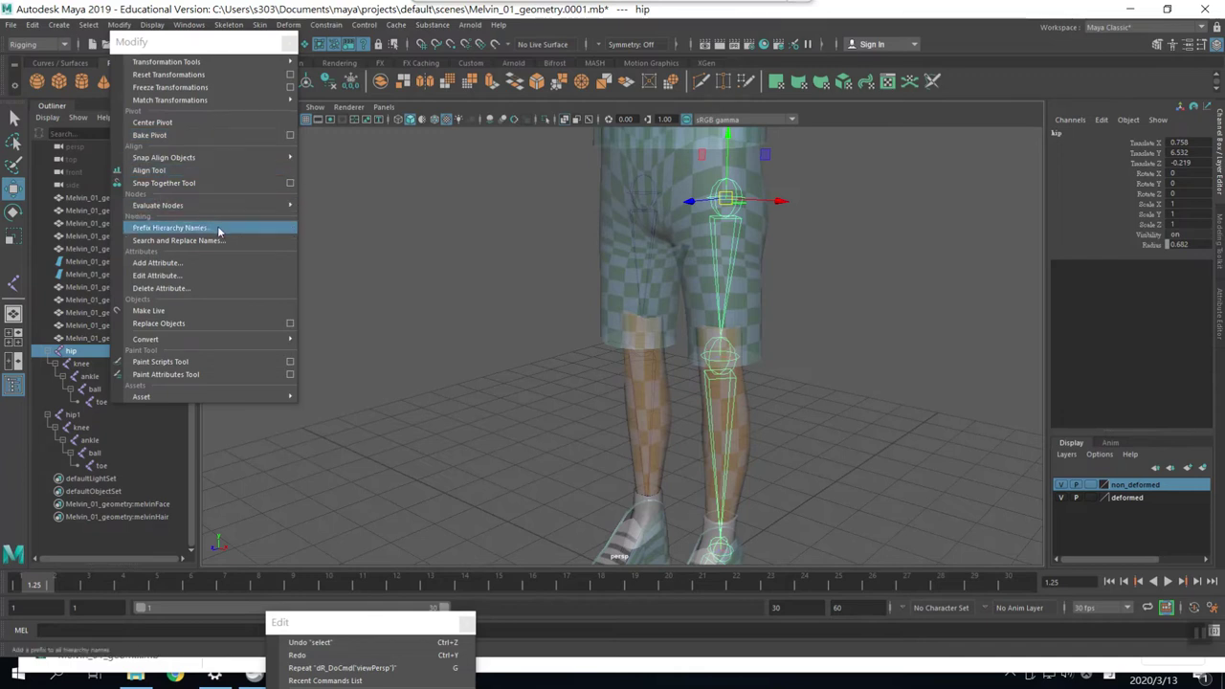
pyautogui.click(218, 232)
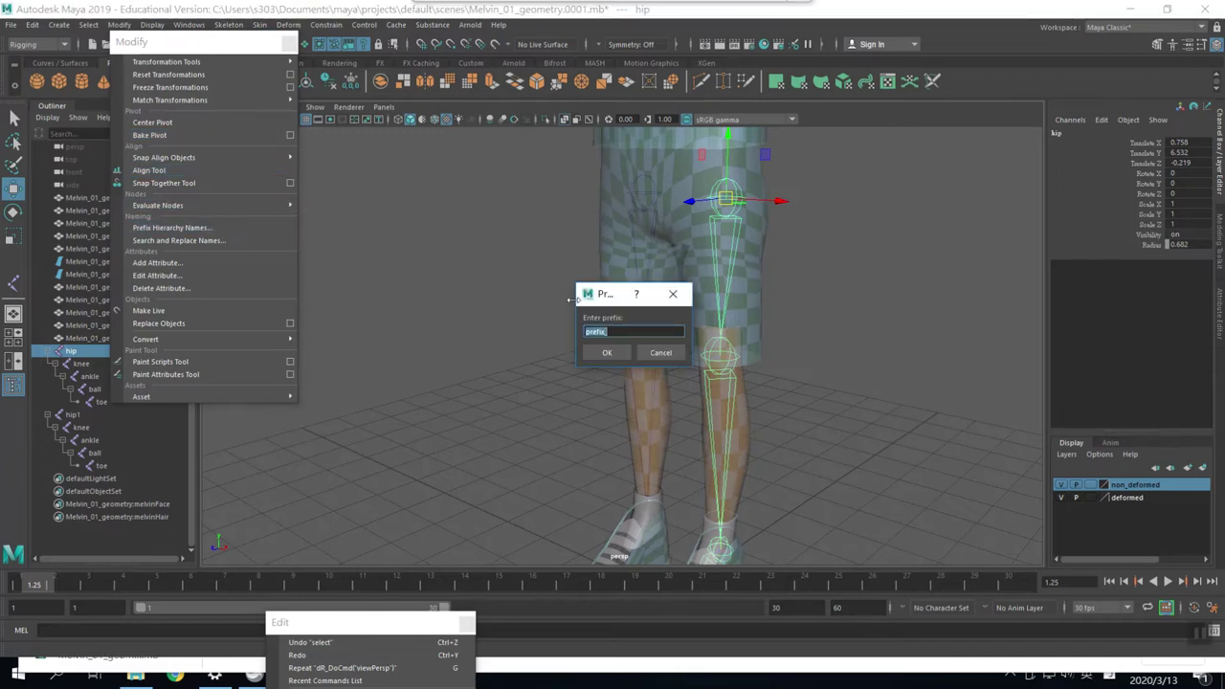
pyautogui.click(605, 335)
pyautogui.moveTo(606, 331); pyautogui.dragTo(498, 321)
pyautogui.write('left_')
pyautogui.click(617, 352)
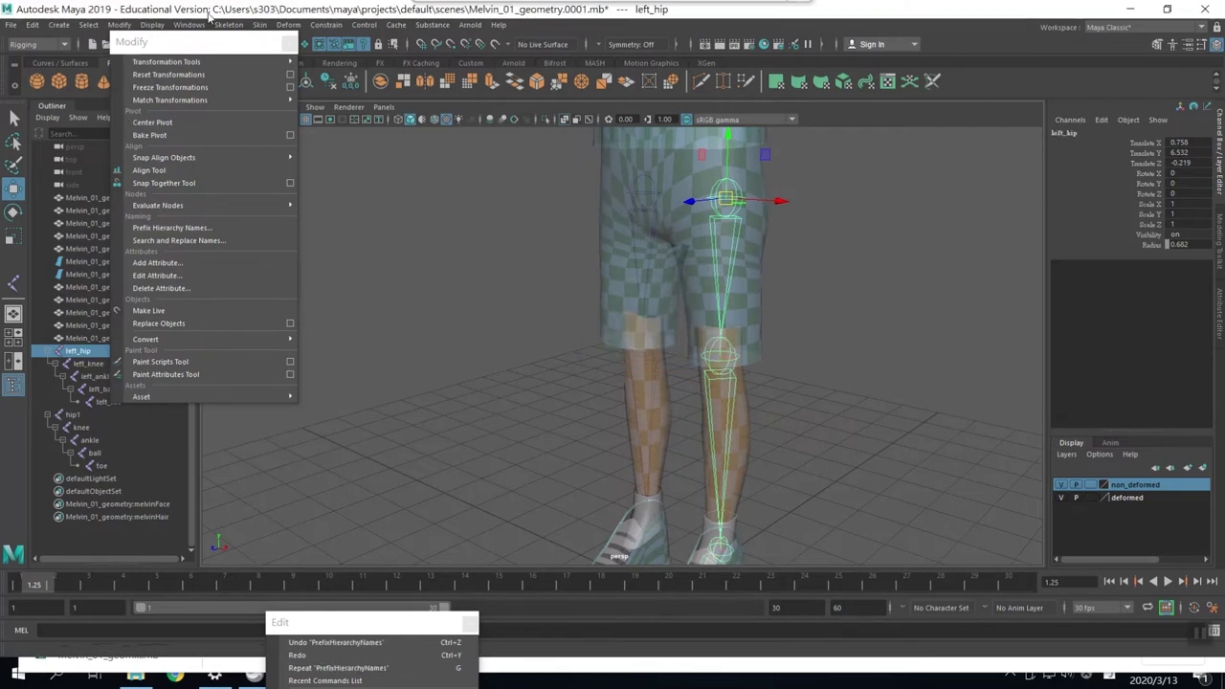
pyautogui.moveTo(210, 43); pyautogui.dragTo(260, 56)
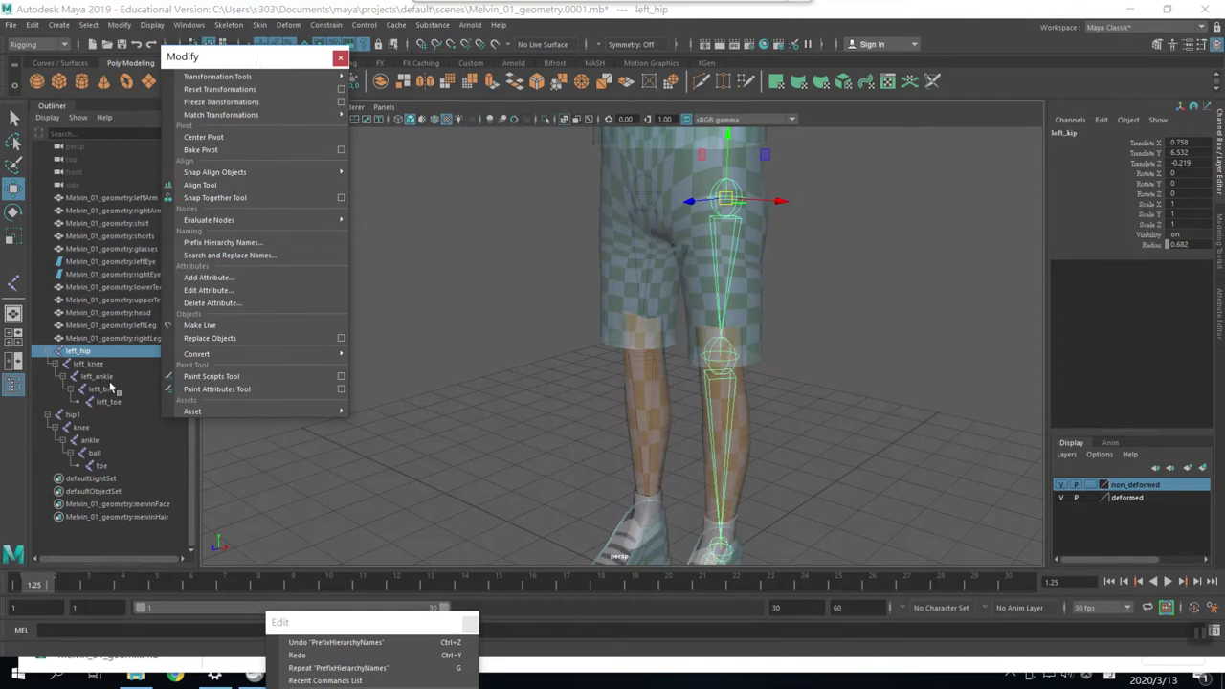
# - Rename hip1 to hip and add the prefix right_ to the duplicate chain
pyautogui.click(80, 418)
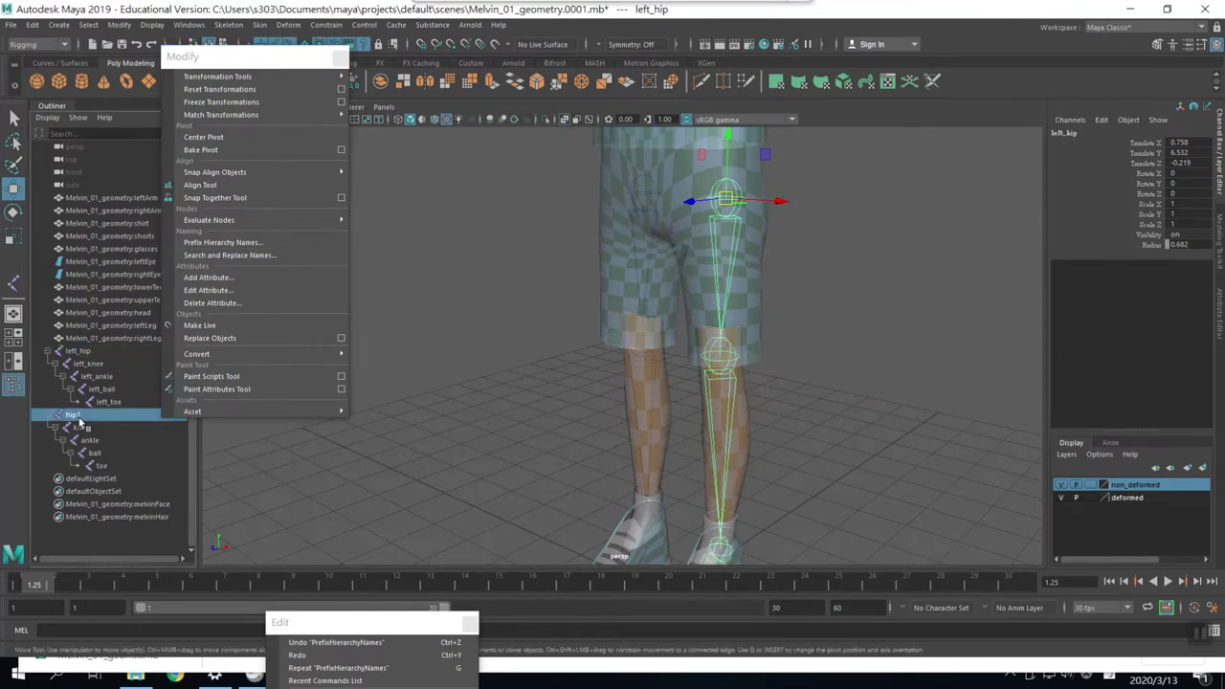
pyautogui.doubleClick(81, 418)
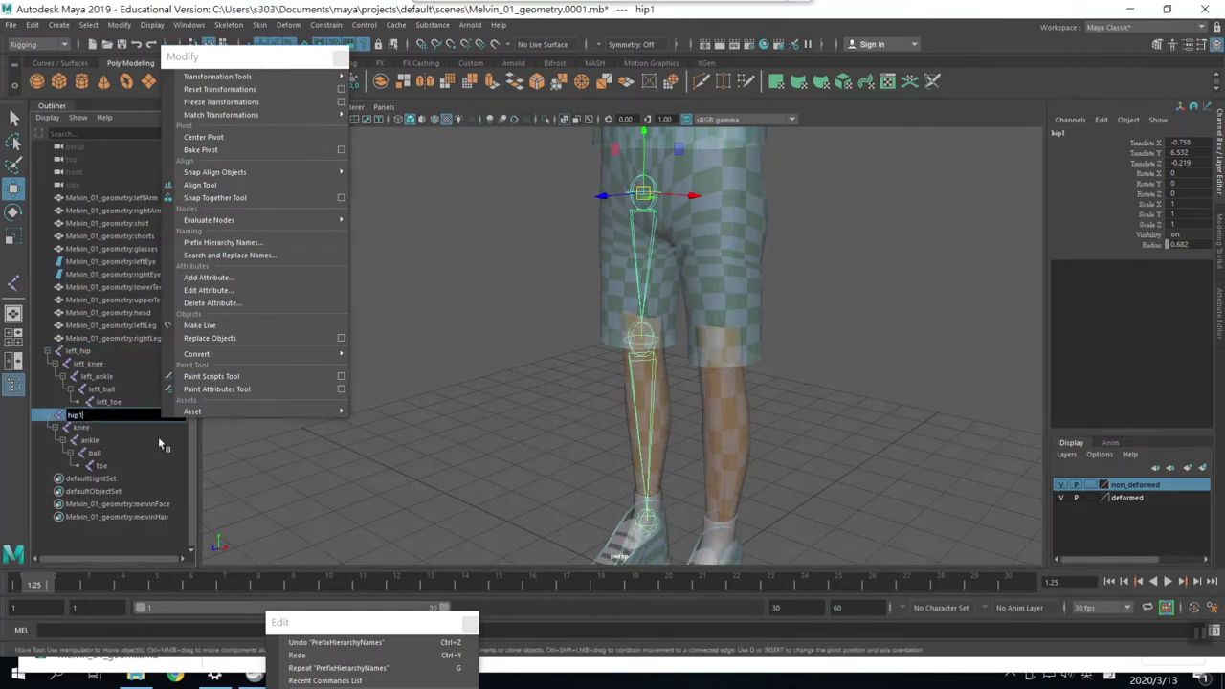
pyautogui.press('BackSpace')
pyautogui.press('Return')
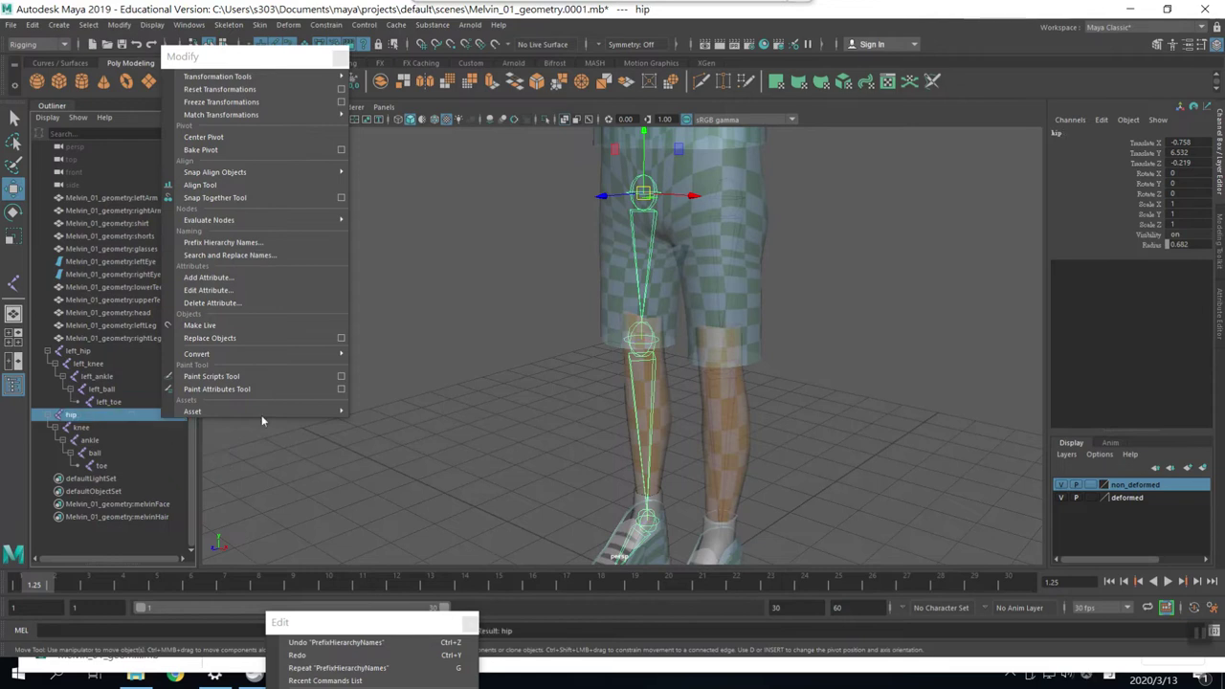
pyautogui.click(283, 247)
pyautogui.click(617, 334)
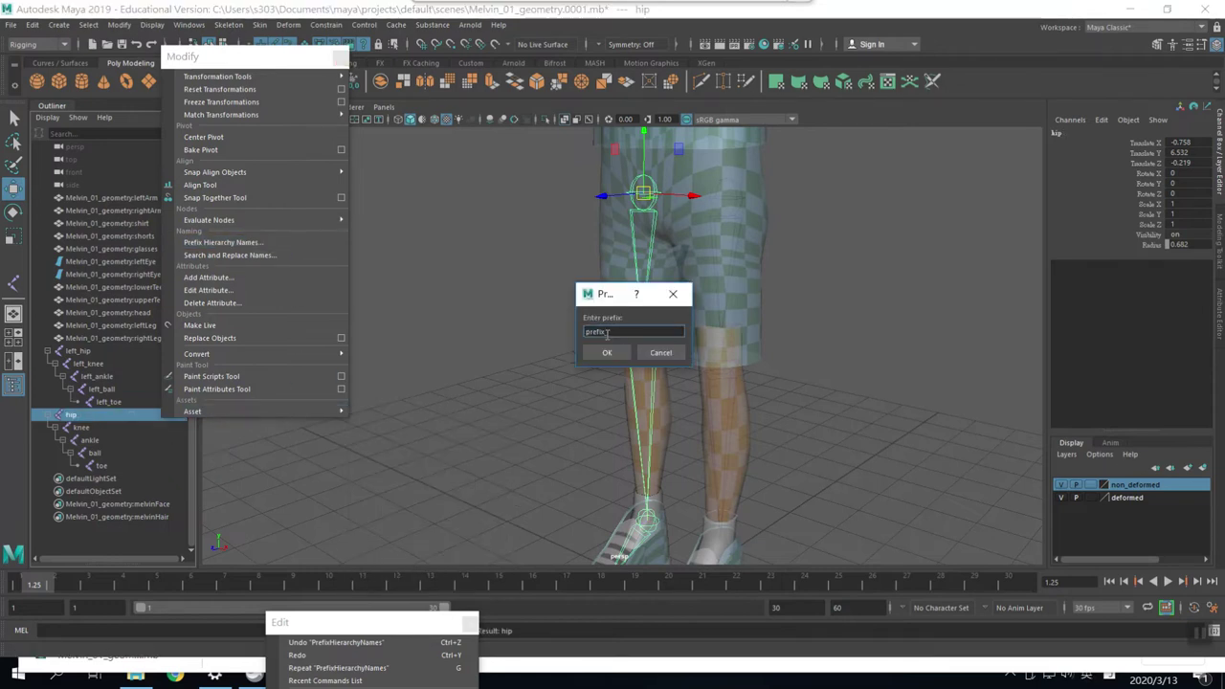
pyautogui.moveTo(607, 334); pyautogui.dragTo(493, 337)
pyautogui.write('right_')
pyautogui.click(616, 354)
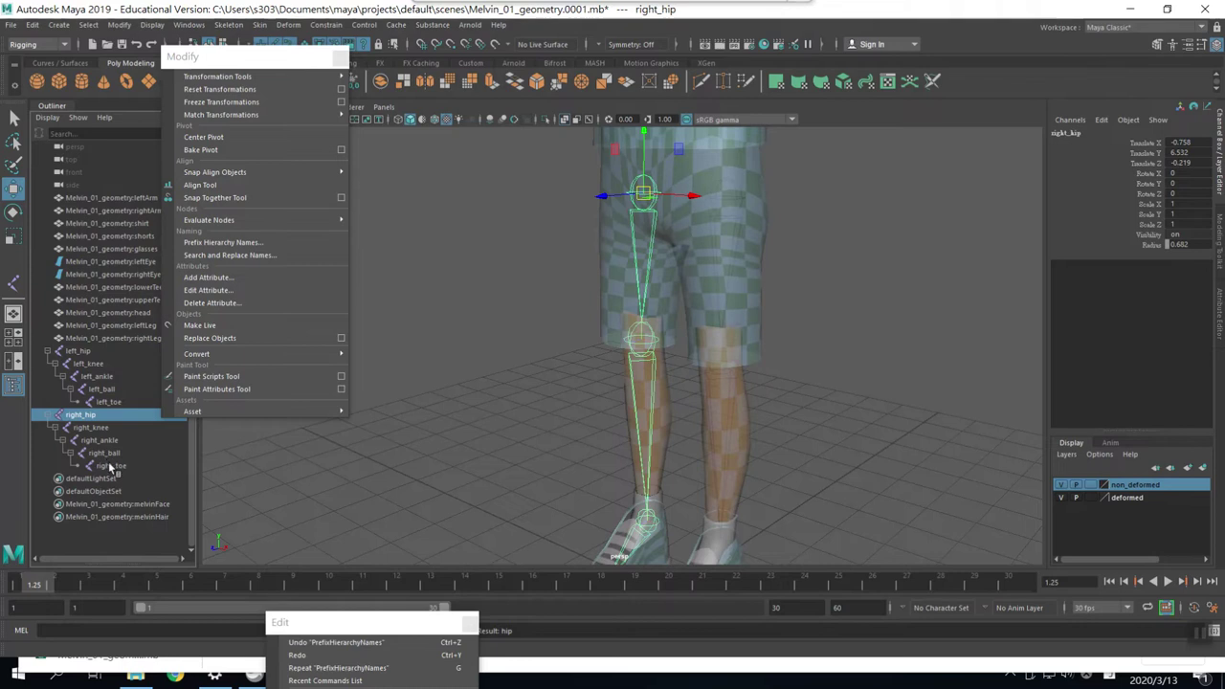
pyautogui.moveTo(495, 430)
pyautogui.keyDown('alt'); pyautogui.mouseDown()
pyautogui.moveTo(618, 409)
pyautogui.moveTo(851, 424)
pyautogui.mouseUp(); pyautogui.keyUp('alt')
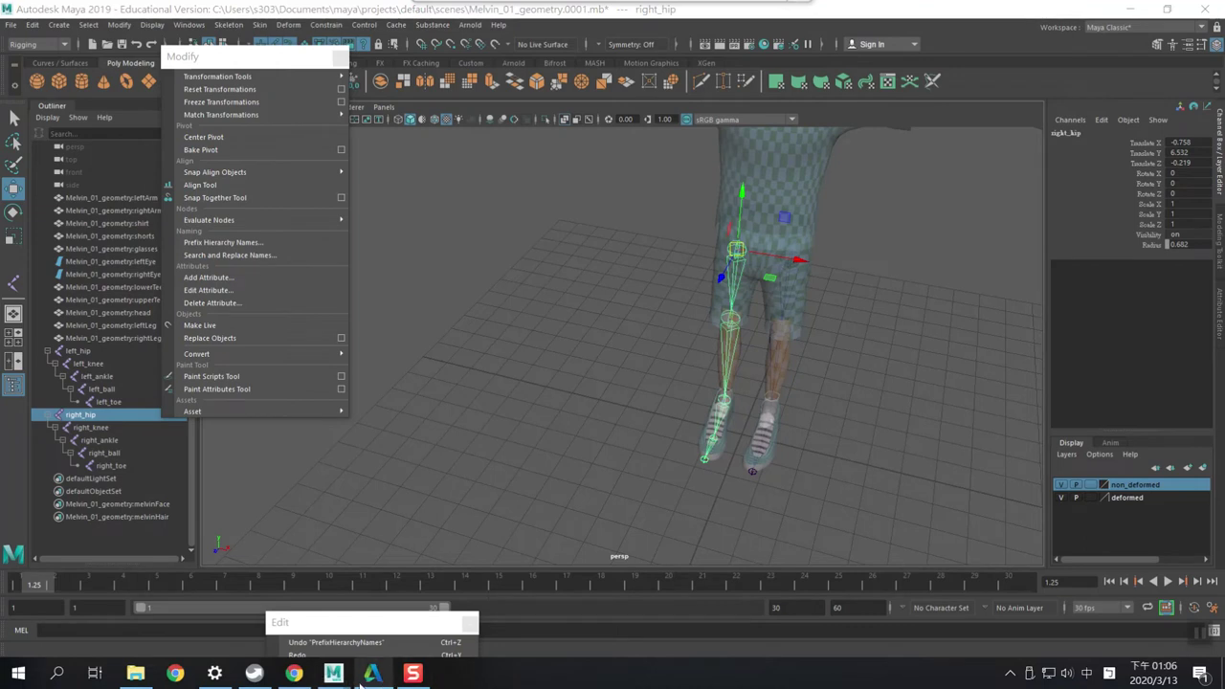
# - Scroll the tutorial note to the backRoot-to-jawChin hierarchy image, then return to Maya
pyautogui.click(290, 674)
pyautogui.scroll(-3, 767, 433)
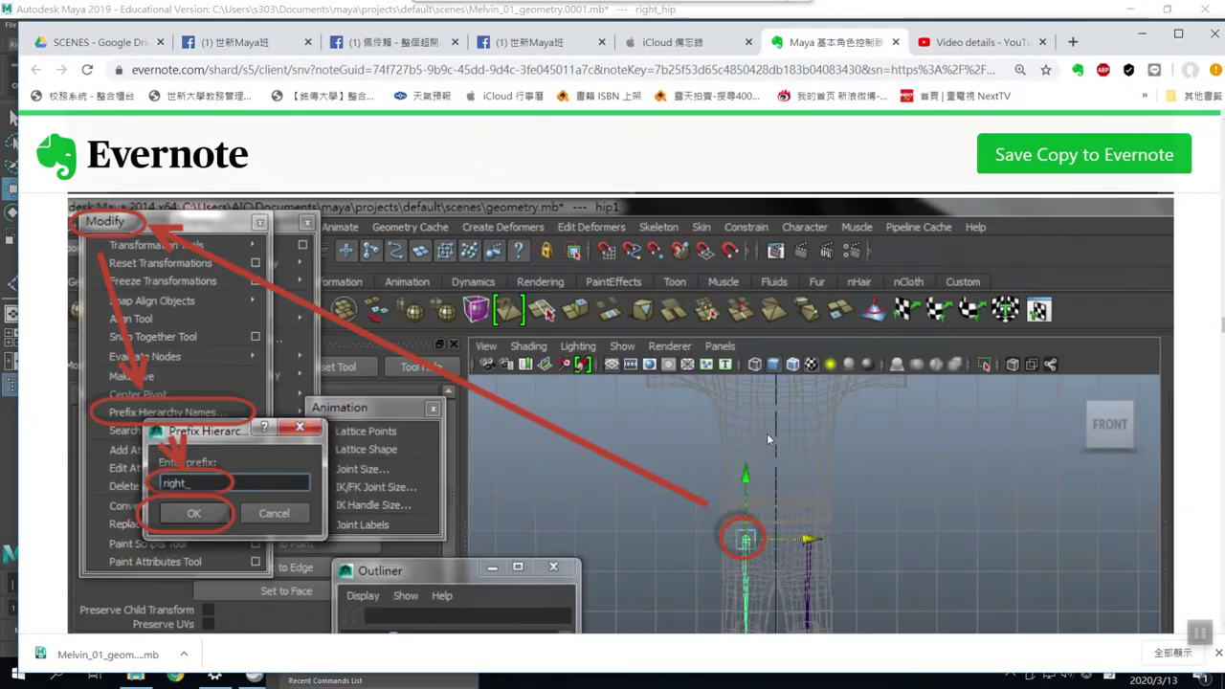
pyautogui.scroll(-3, 772, 450)
pyautogui.scroll(-3, 766, 452)
pyautogui.scroll(-3, 765, 452)
pyautogui.scroll(-5, 766, 446)
pyautogui.scroll(-4, 766, 447)
pyautogui.scroll(2, 765, 449)
pyautogui.scroll(2, 765, 449)
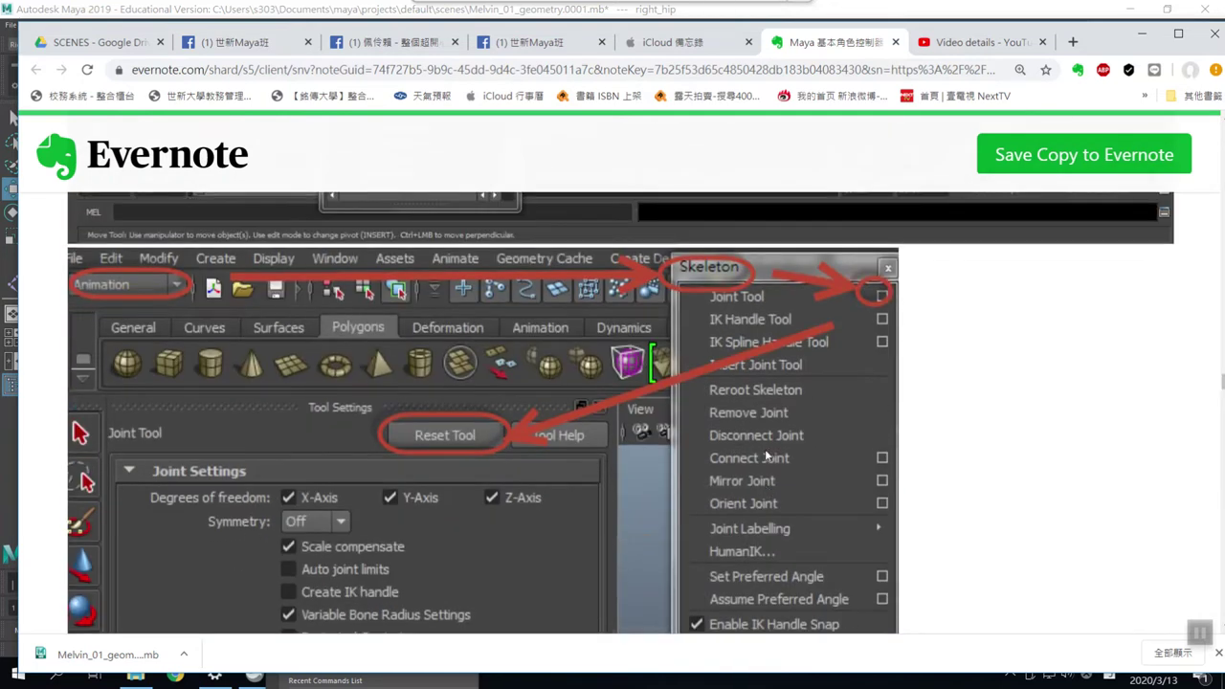
pyautogui.scroll(-5, 765, 450)
pyautogui.scroll(-5, 765, 450)
pyautogui.scroll(-3, 764, 450)
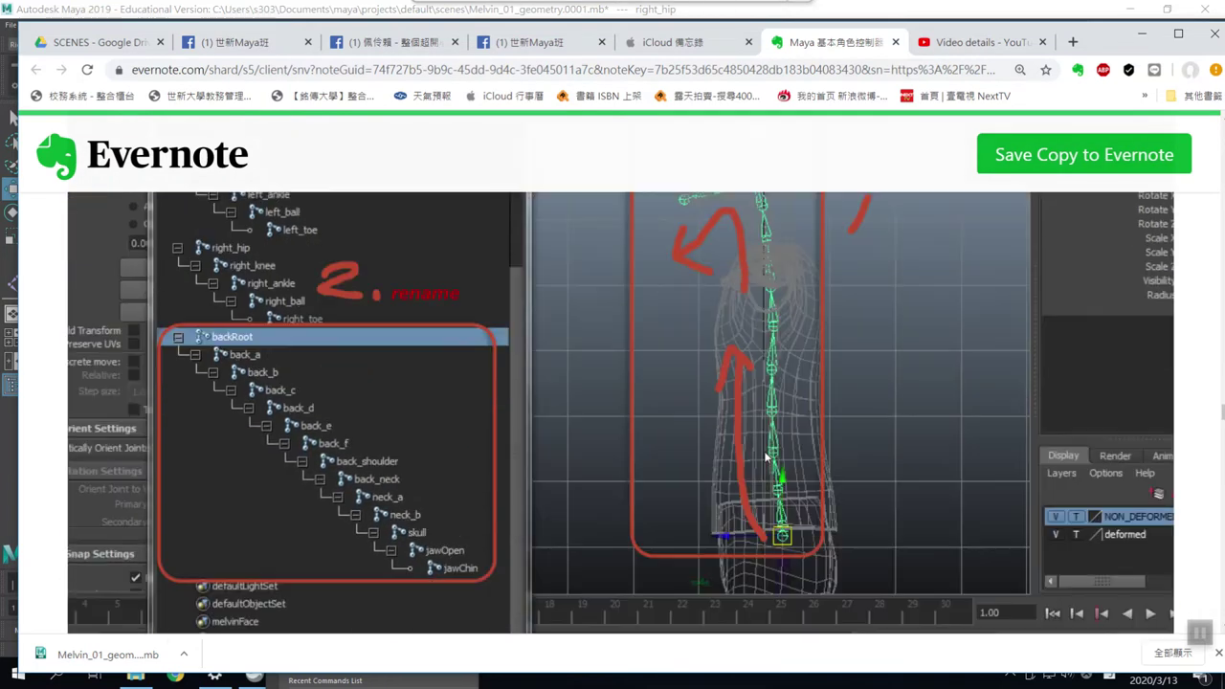
pyautogui.scroll(5, 766, 457)
pyautogui.scroll(5, 766, 457)
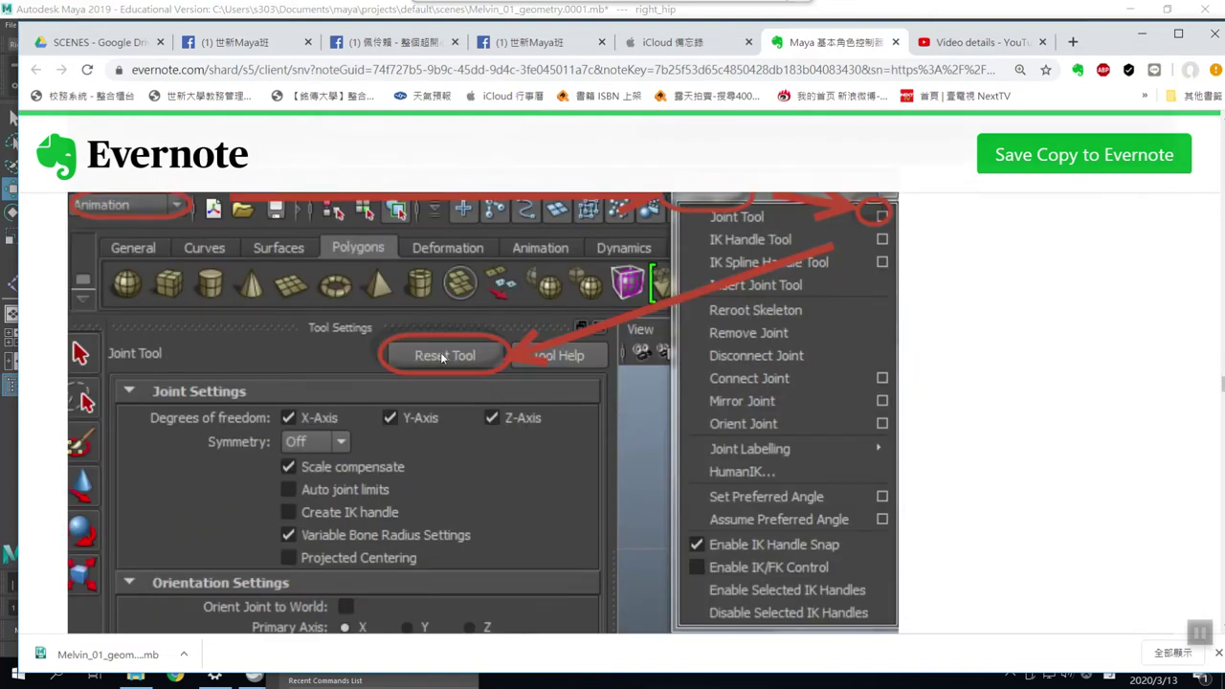
pyautogui.scroll(-2, 442, 356)
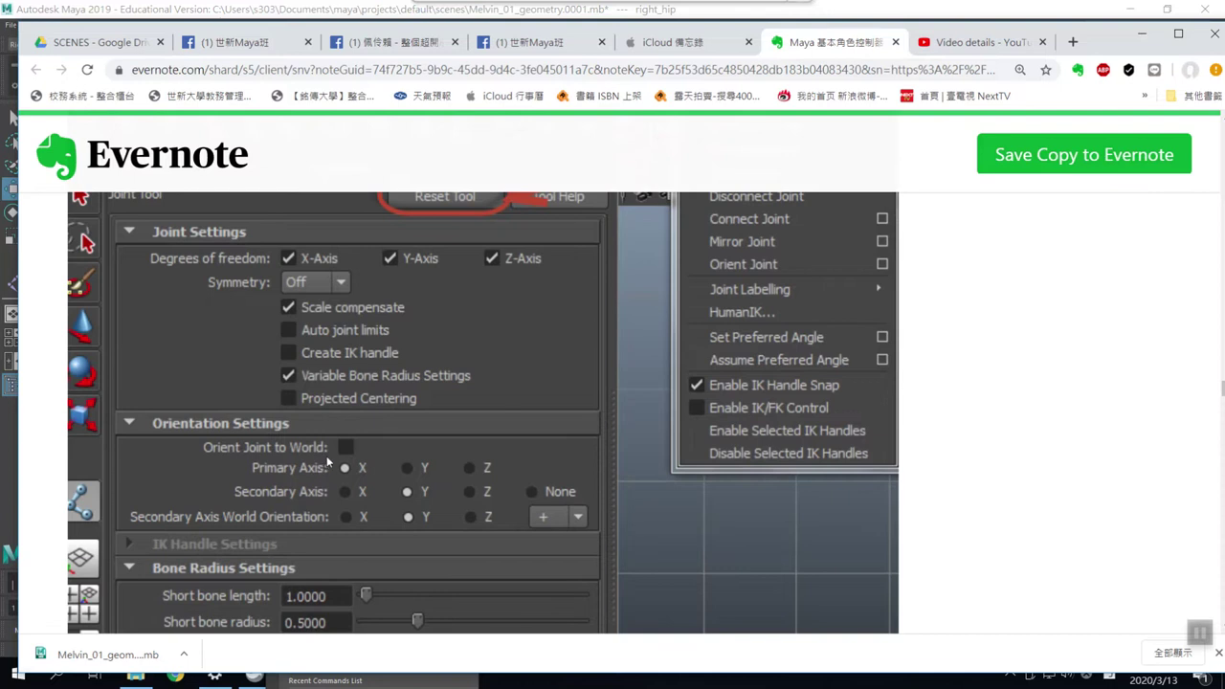
pyautogui.scroll(2, 352, 440)
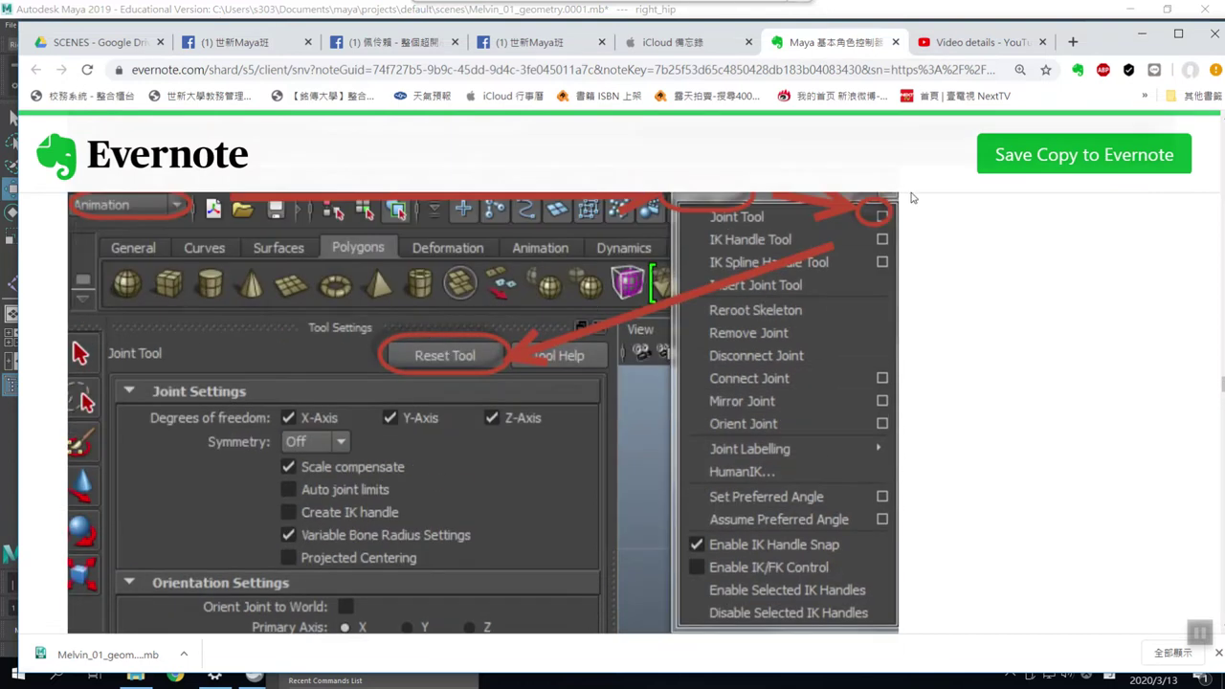
pyautogui.scroll(-1, 303, 552)
pyautogui.scroll(-5, 304, 548)
pyautogui.scroll(-3, 303, 547)
pyautogui.scroll(-1, 268, 450)
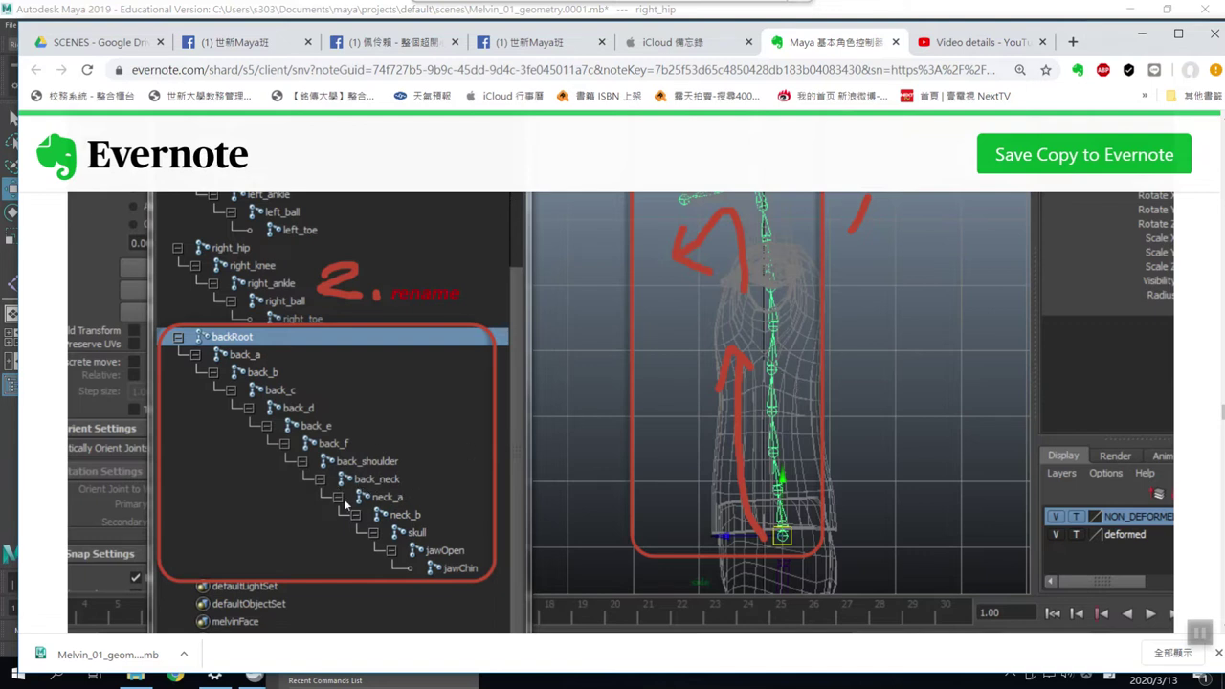
pyautogui.scroll(1, 810, 385)
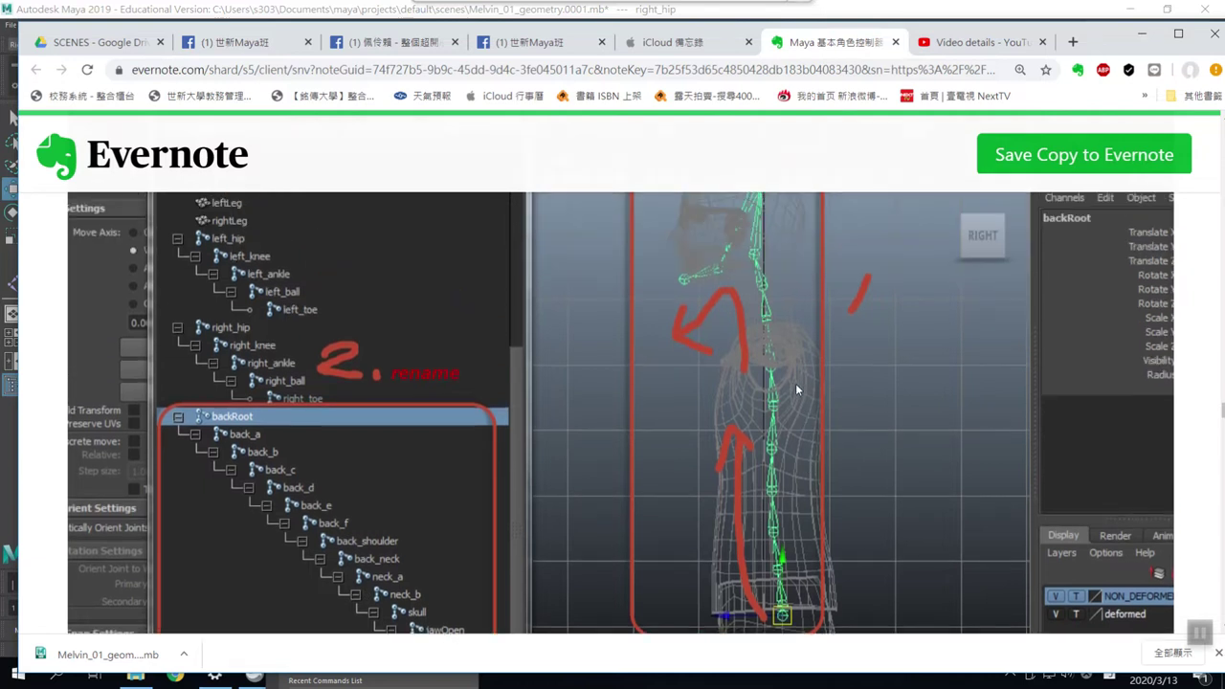
pyautogui.scroll(-2, 483, 534)
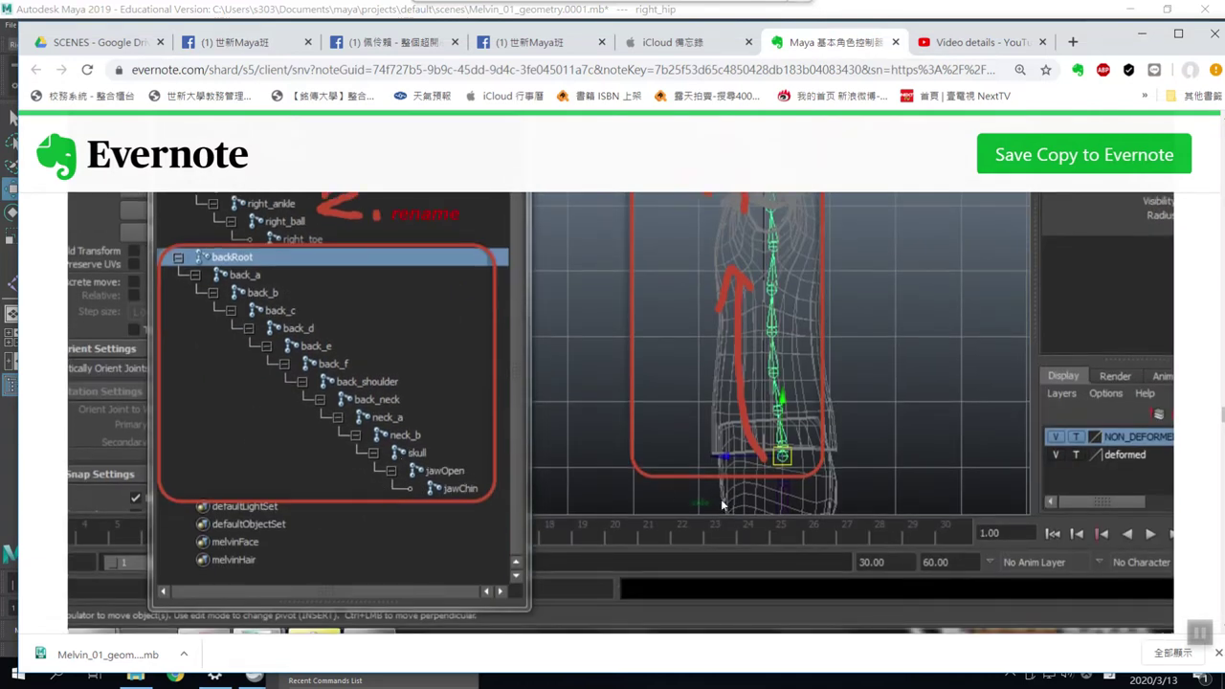
pyautogui.hotkey('alt', 'Tab')
# - Switch the viewport to side view and frame Melvin's body
pyautogui.press('space')
pyautogui.moveTo(880, 294); pyautogui.dragTo(960, 320)
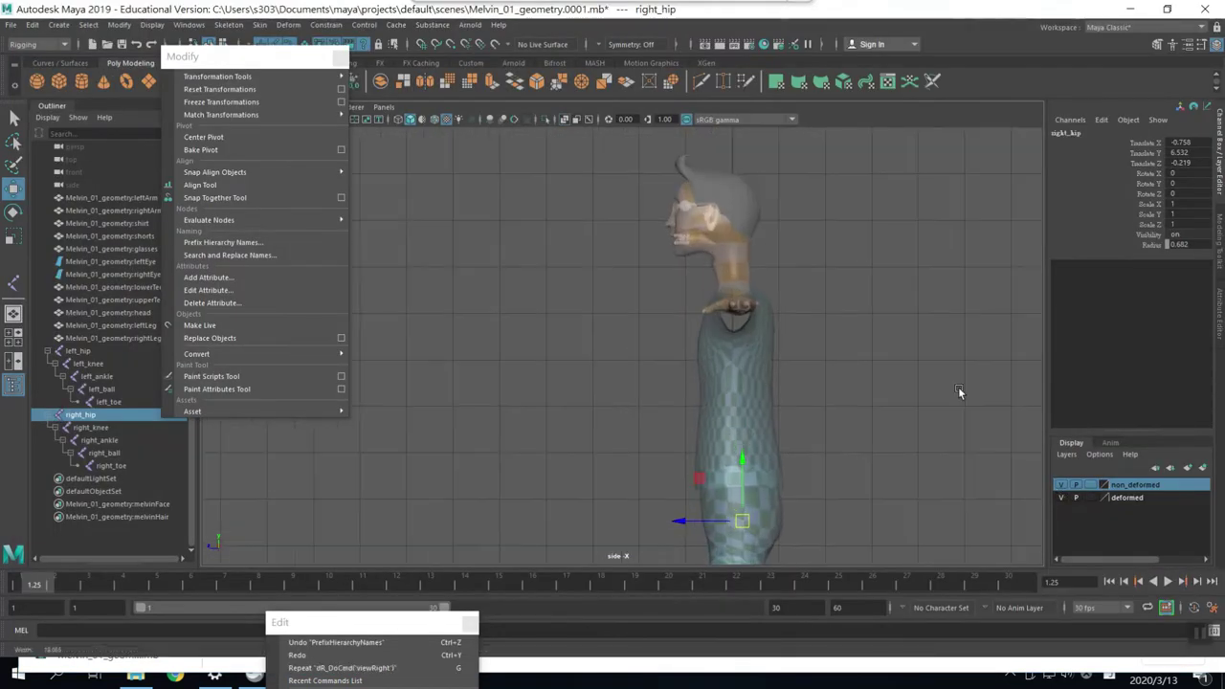
pyautogui.keyDown('alt'); pyautogui.moveTo(958, 386); pyautogui.dragTo(858, 406, button='middle'); pyautogui.keyUp('alt')
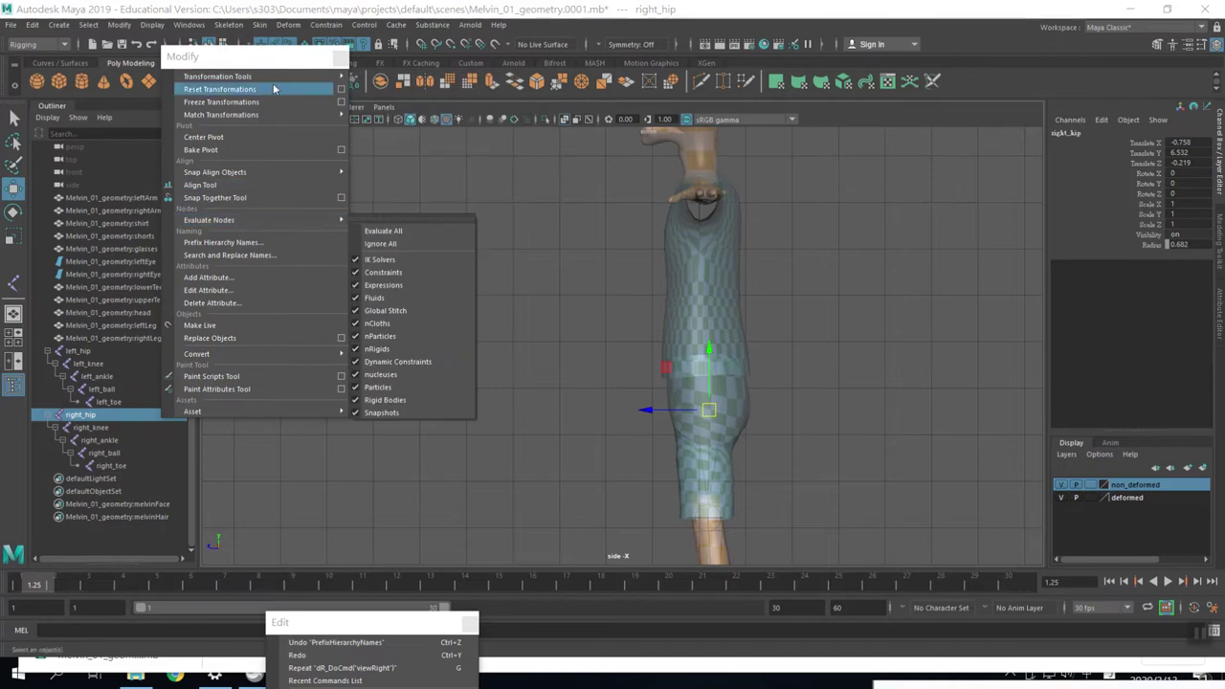
# - Close the floating Modify panel and activate Skeleton > Create Joints through its options
pyautogui.click(341, 56)
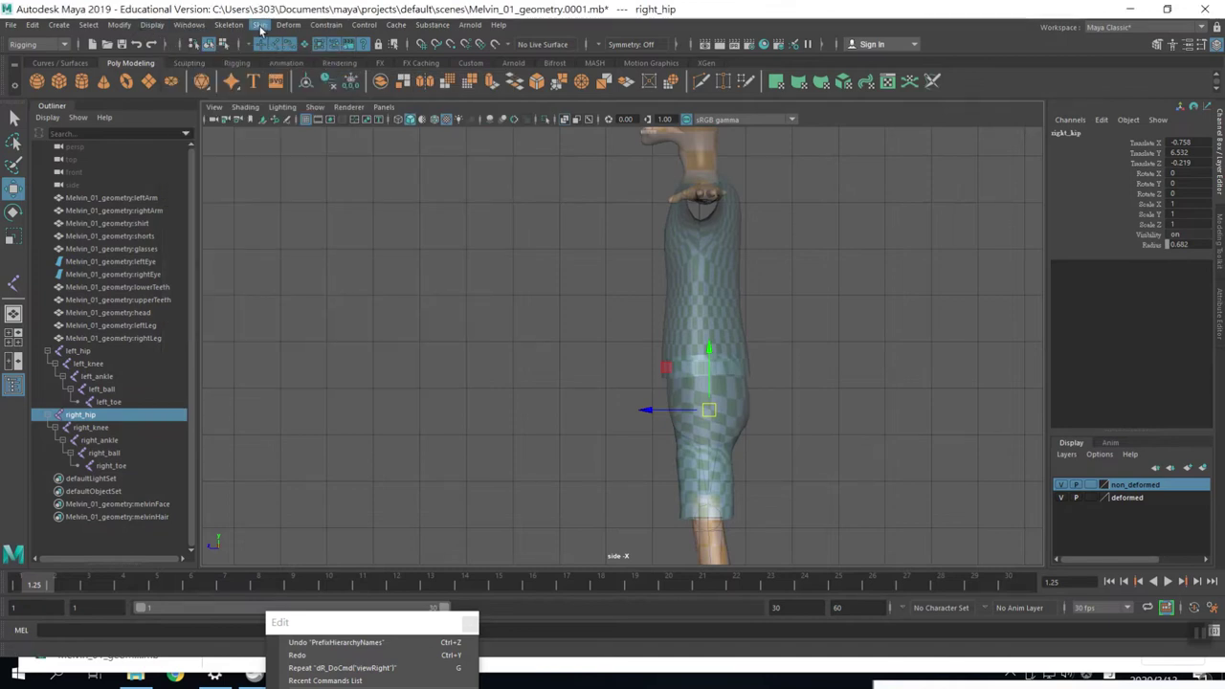
pyautogui.click(228, 24)
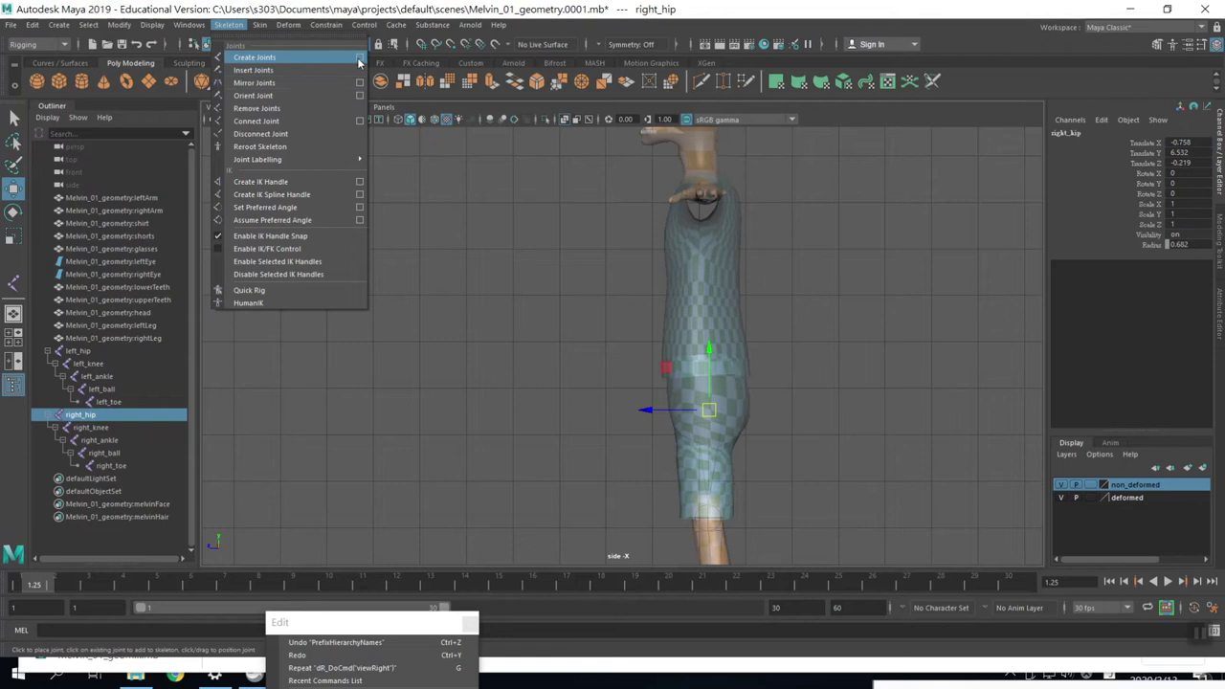
pyautogui.click(359, 58)
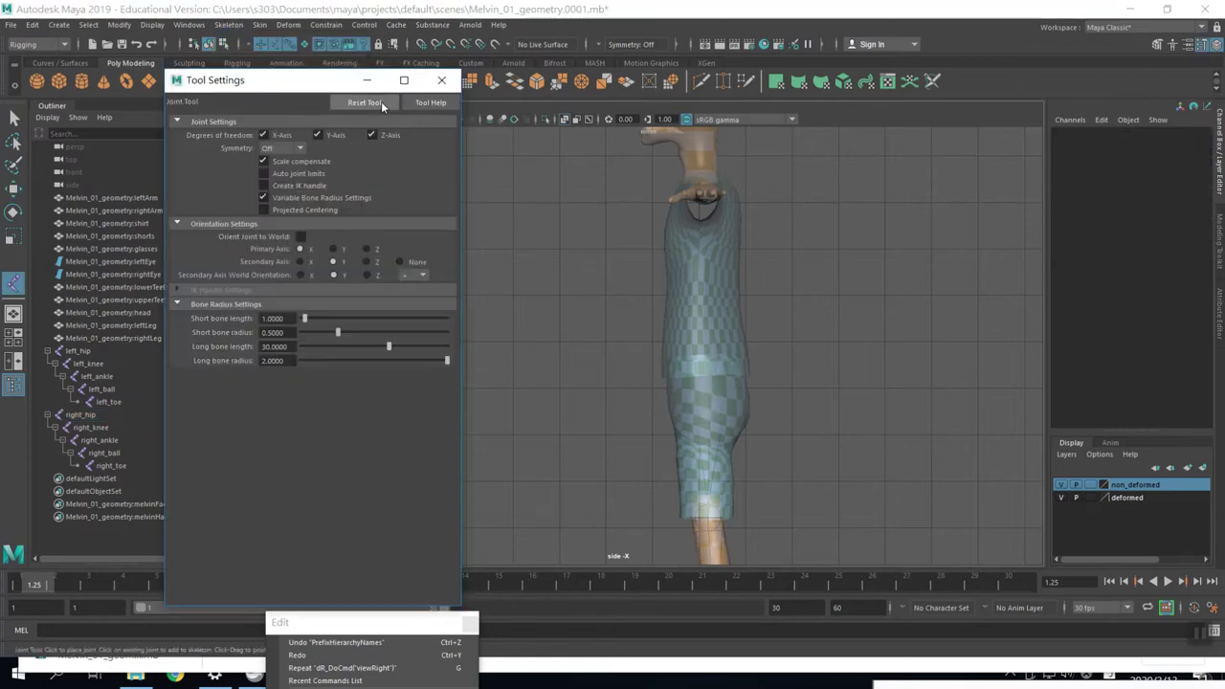
pyautogui.click(441, 79)
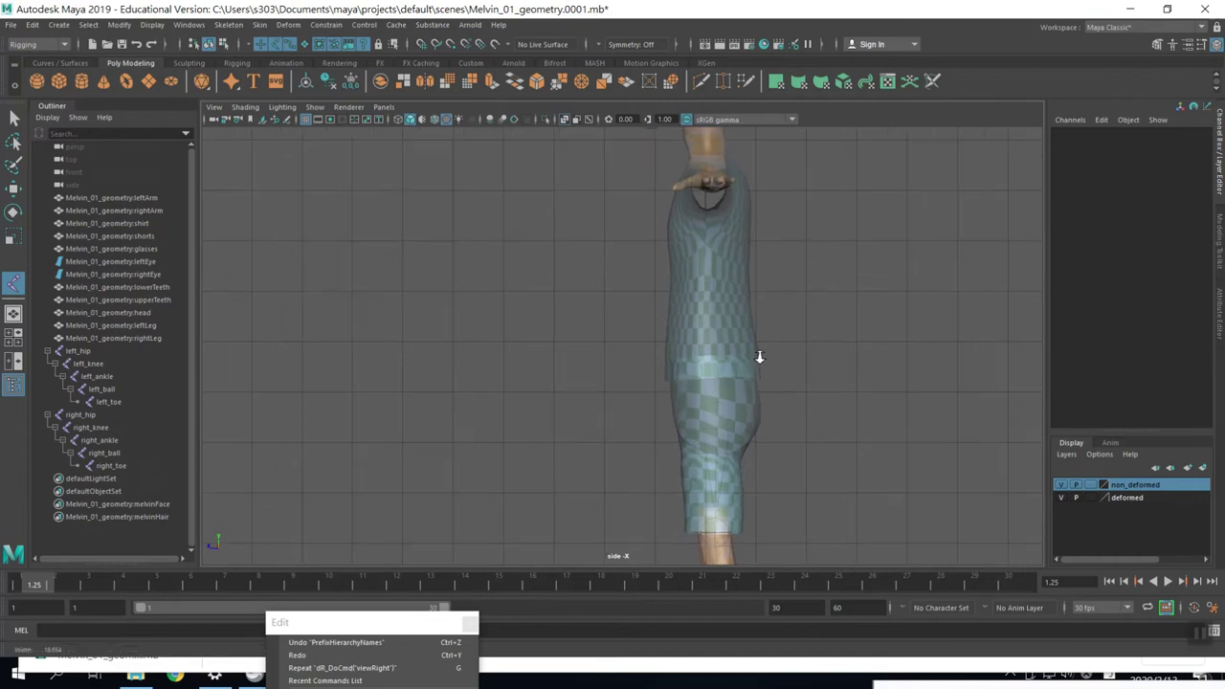
# - Place spine joints from the lower torso up through the chest to the neck base
pyautogui.keyDown('alt'); pyautogui.moveTo(676, 371); pyautogui.dragTo(913, 353, button='right'); pyautogui.keyUp('alt')
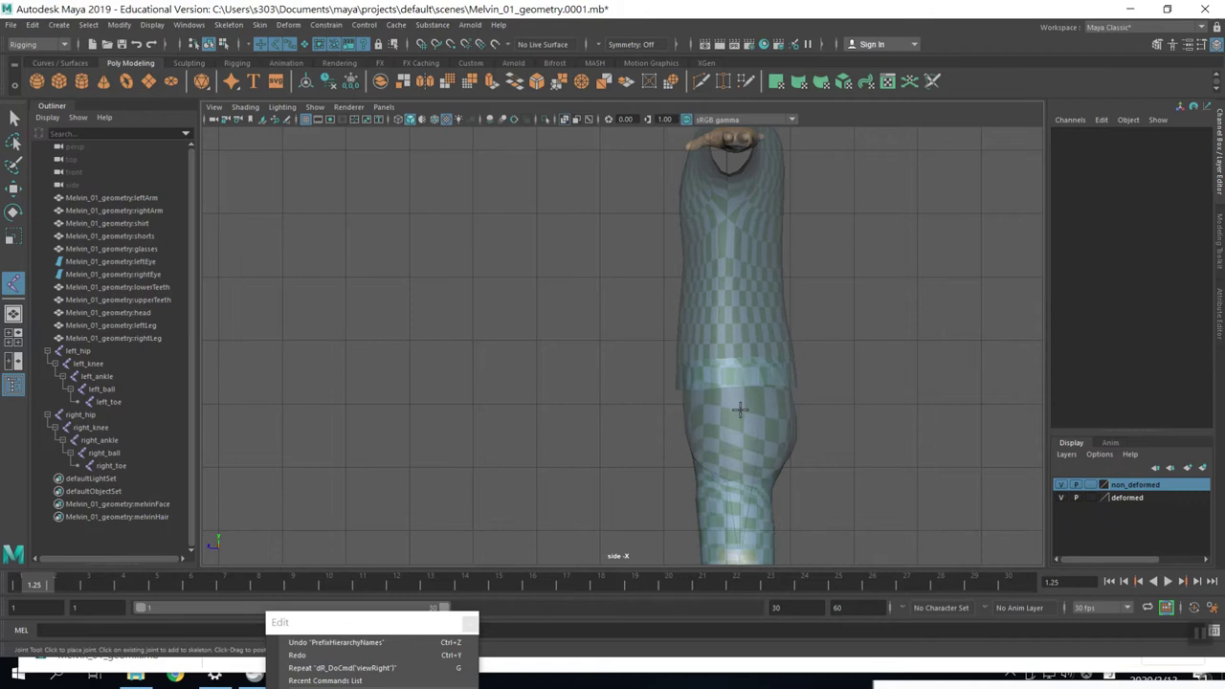
pyautogui.click(740, 409)
pyautogui.click(731, 383)
pyautogui.click(732, 352)
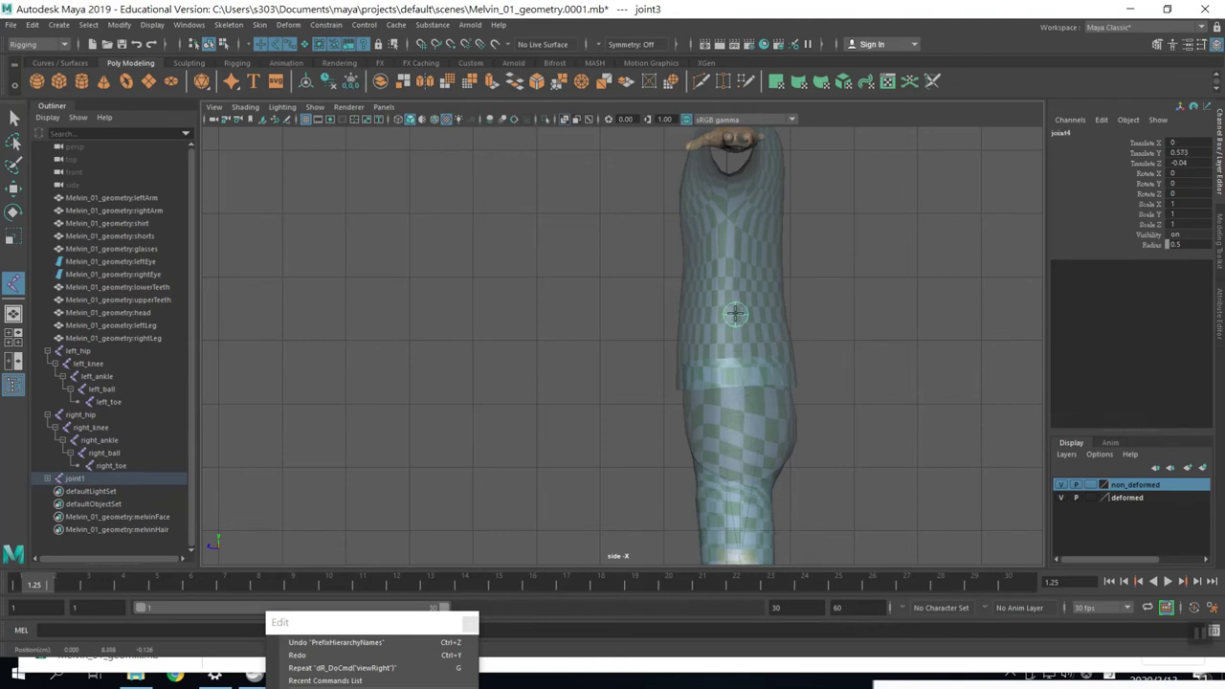
pyautogui.moveTo(733, 313); pyautogui.dragTo(736, 260)
pyautogui.click(732, 222)
pyautogui.click(722, 149)
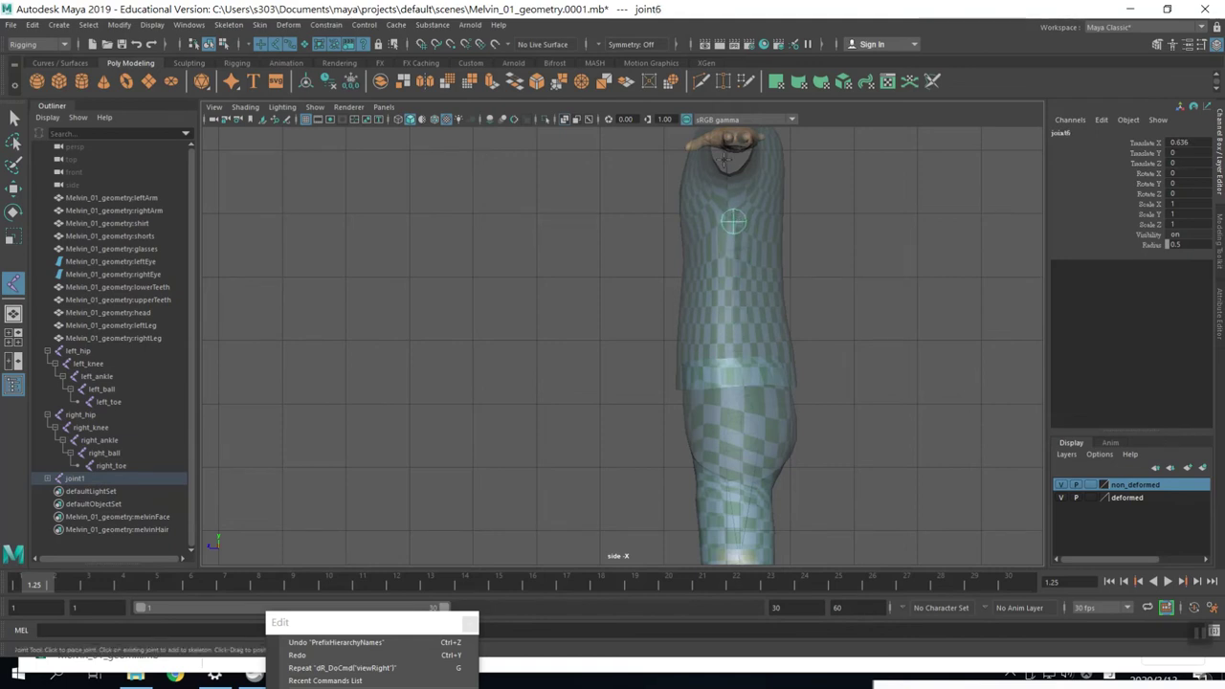
pyautogui.click(728, 163)
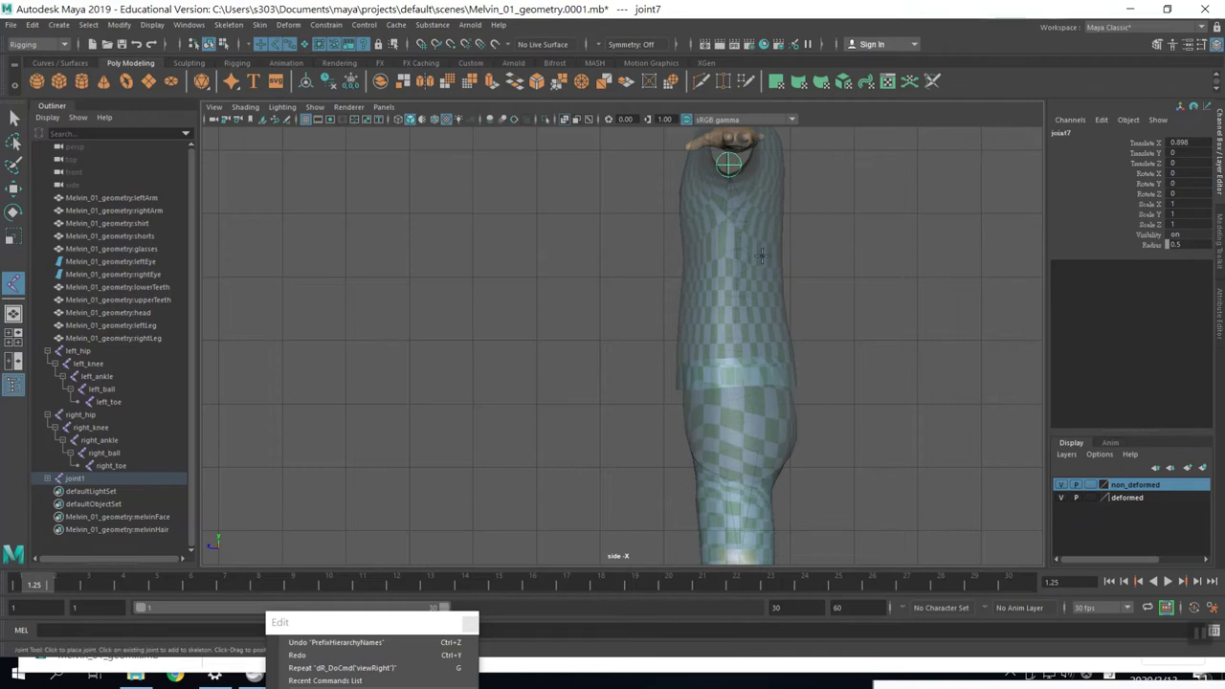
# - Continue the chain through the neck, head and jaw, undoing the stray top-joint move
pyautogui.keyDown('alt'); pyautogui.moveTo(855, 214); pyautogui.dragTo(845, 345, button='middle'); pyautogui.keyUp('alt')
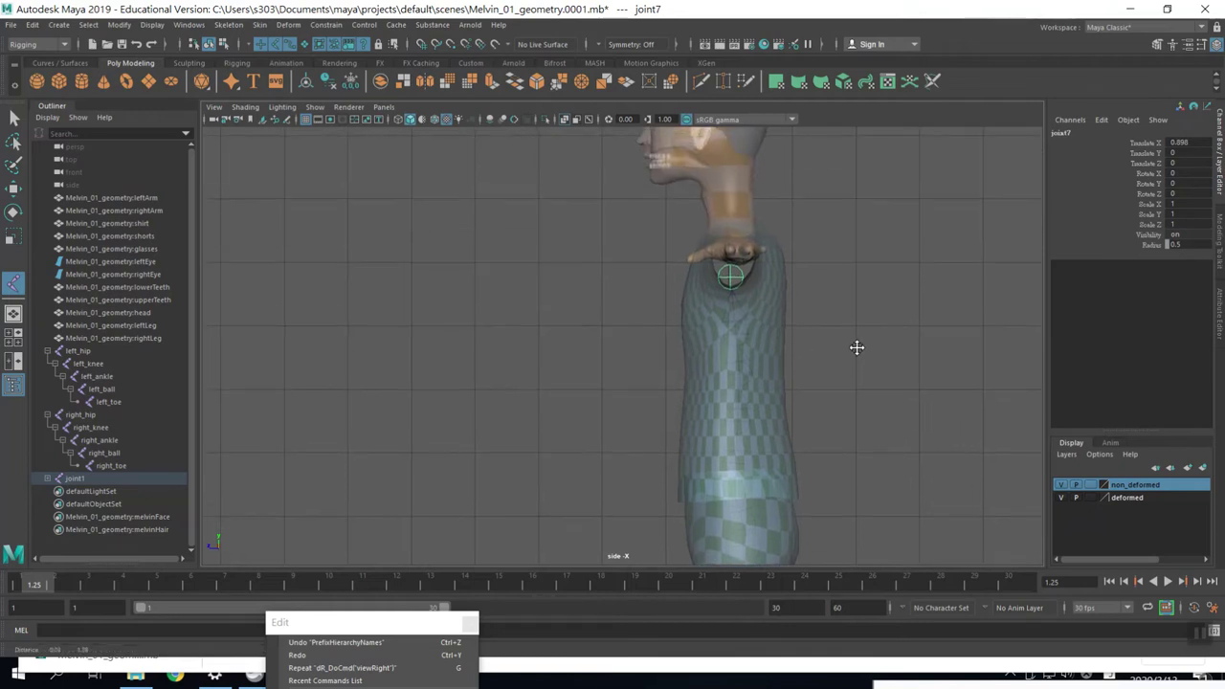
pyautogui.click(734, 249)
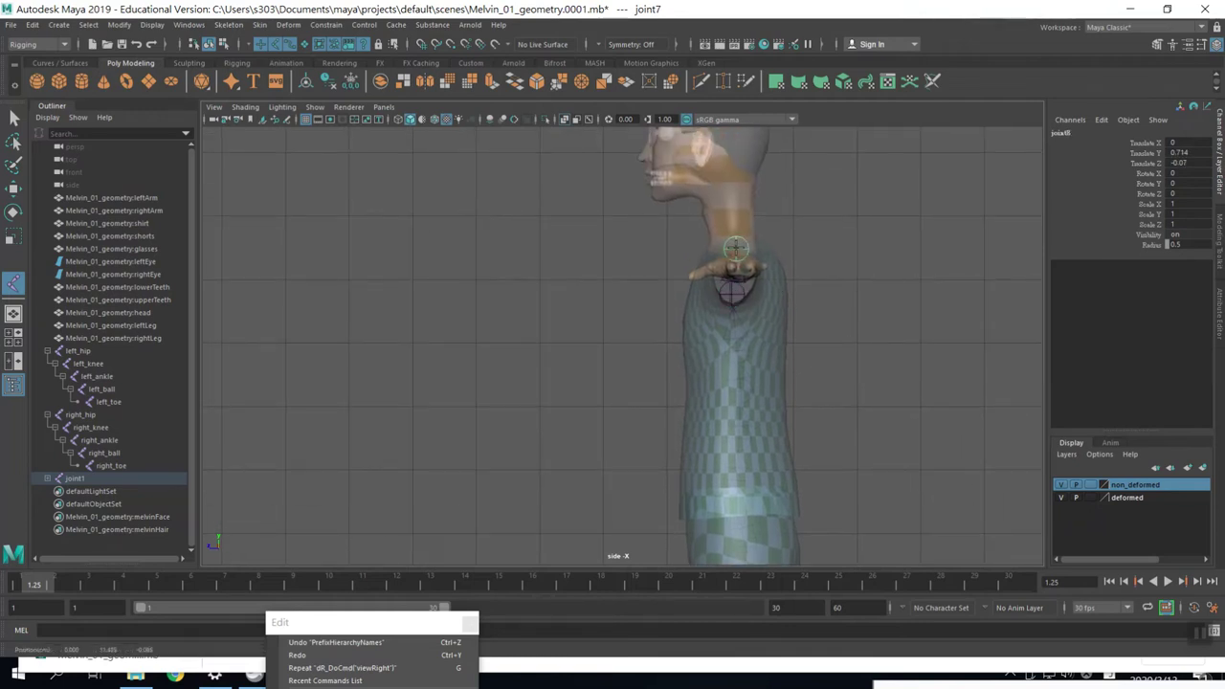
pyautogui.click(735, 222)
pyautogui.click(728, 175)
pyautogui.keyDown('alt'); pyautogui.moveTo(837, 175); pyautogui.dragTo(836, 274, button='middle'); pyautogui.keyUp('alt')
pyautogui.click(737, 204)
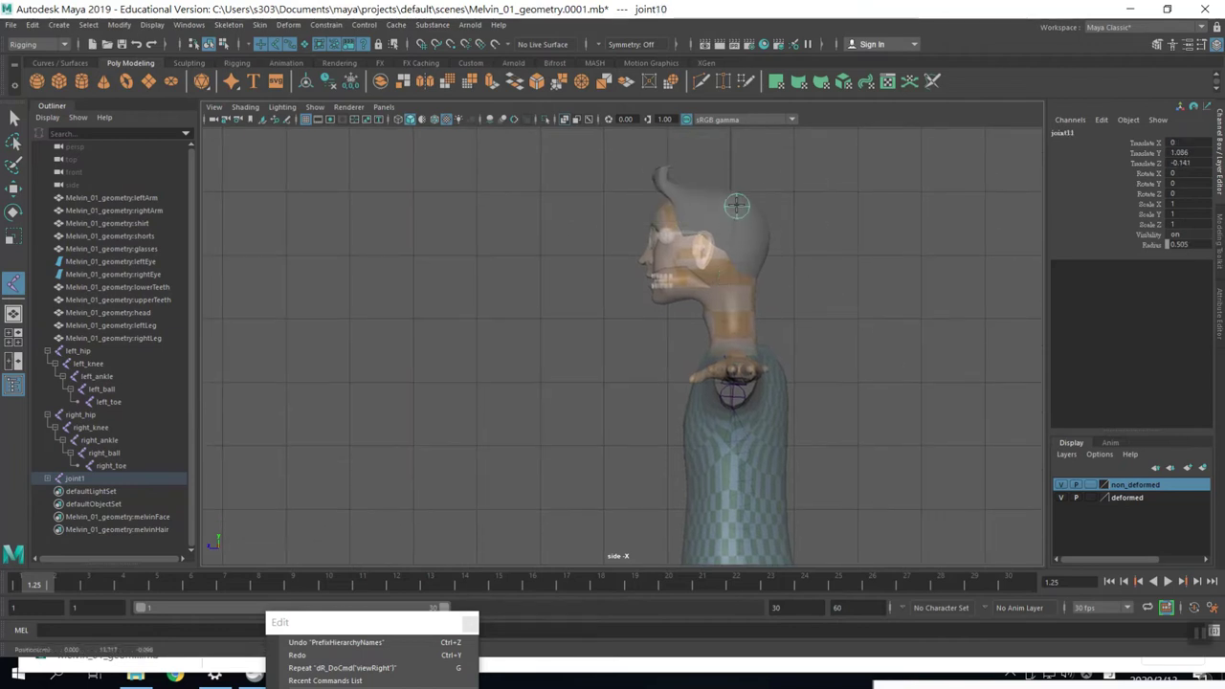
pyautogui.click(648, 299)
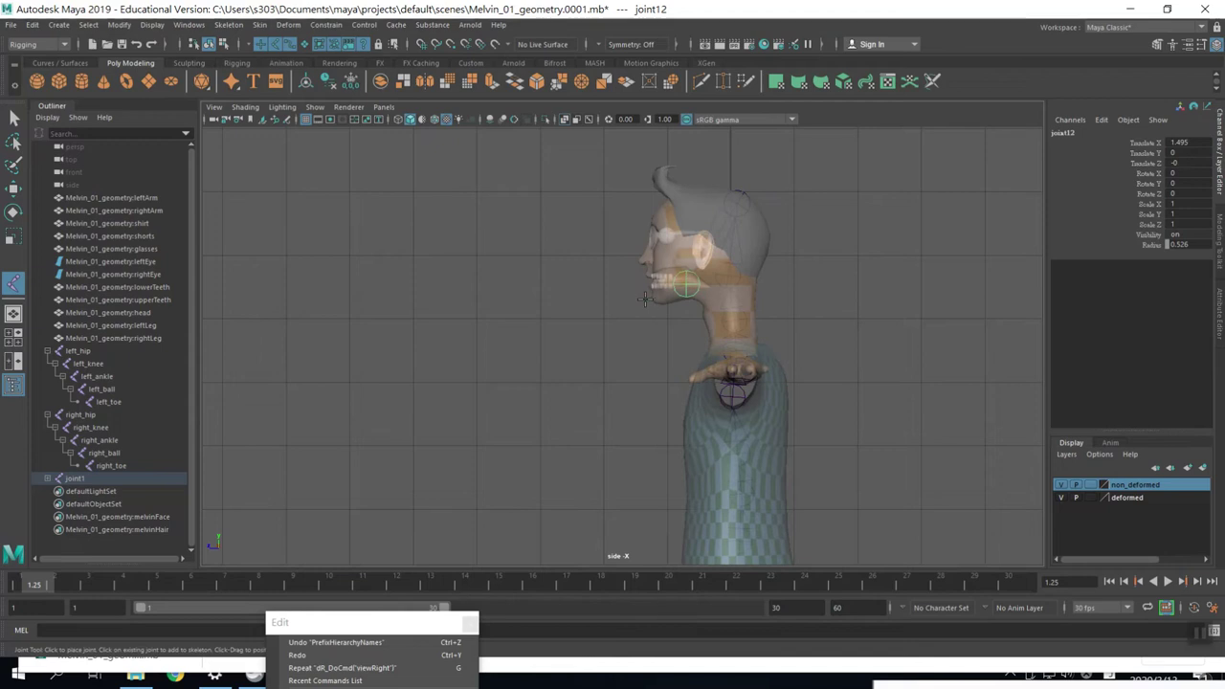
pyautogui.click(642, 148)
pyautogui.moveTo(910, 254); pyautogui.dragTo(903, 230, button='middle')
pyautogui.hotkey('ctrl', 'z')
# - Move joint1's chain down into Melvin's body and set the joint display size to 0.37
pyautogui.press('w')
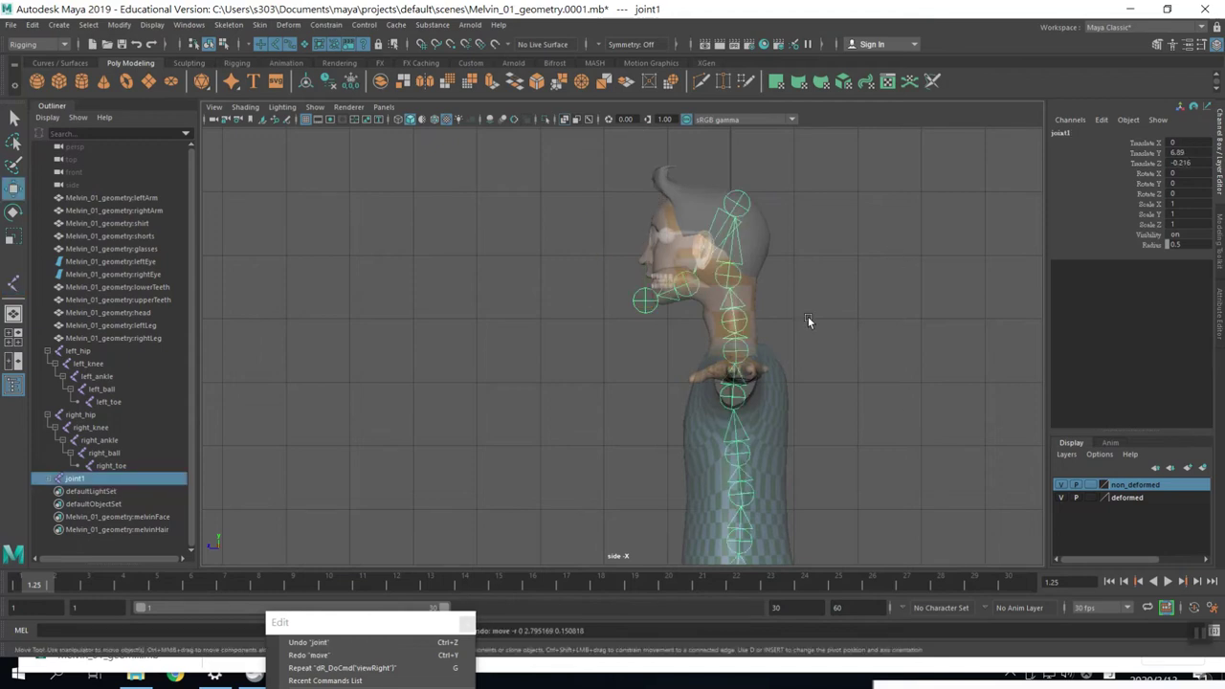
pyautogui.moveTo(864, 429)
pyautogui.mouseDown(button='middle')
pyautogui.moveTo(855, 331)
pyautogui.moveTo(787, 354)
pyautogui.mouseUp(button='middle')
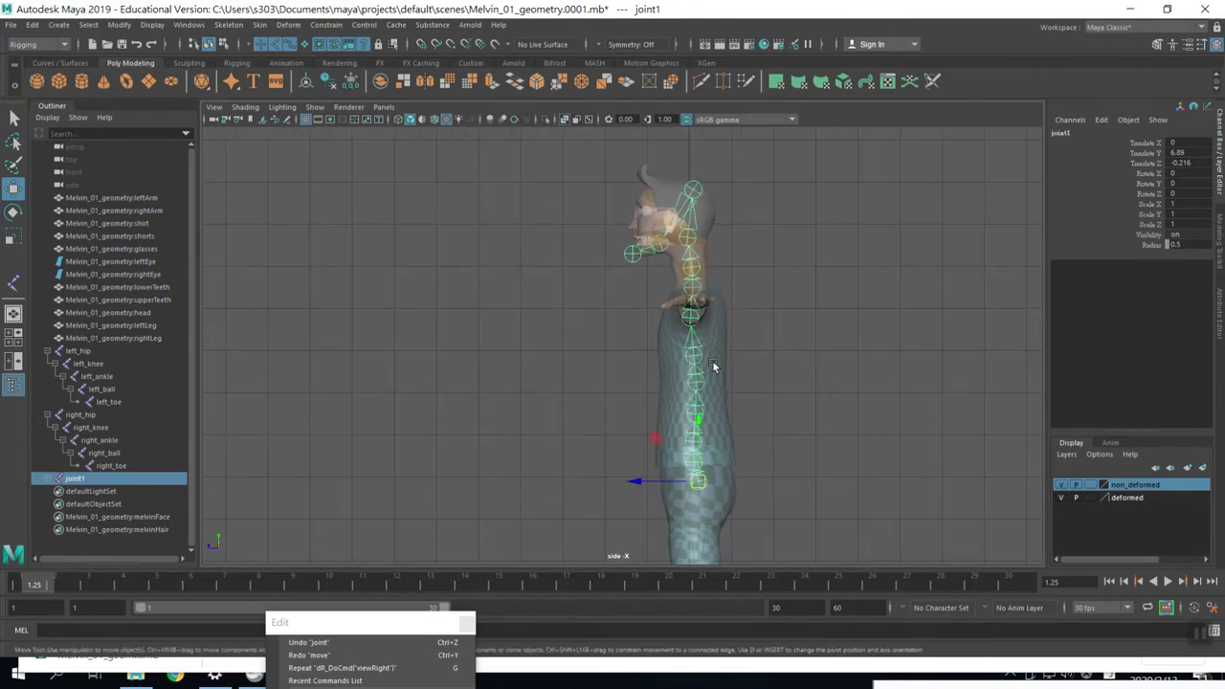
pyautogui.click(151, 24)
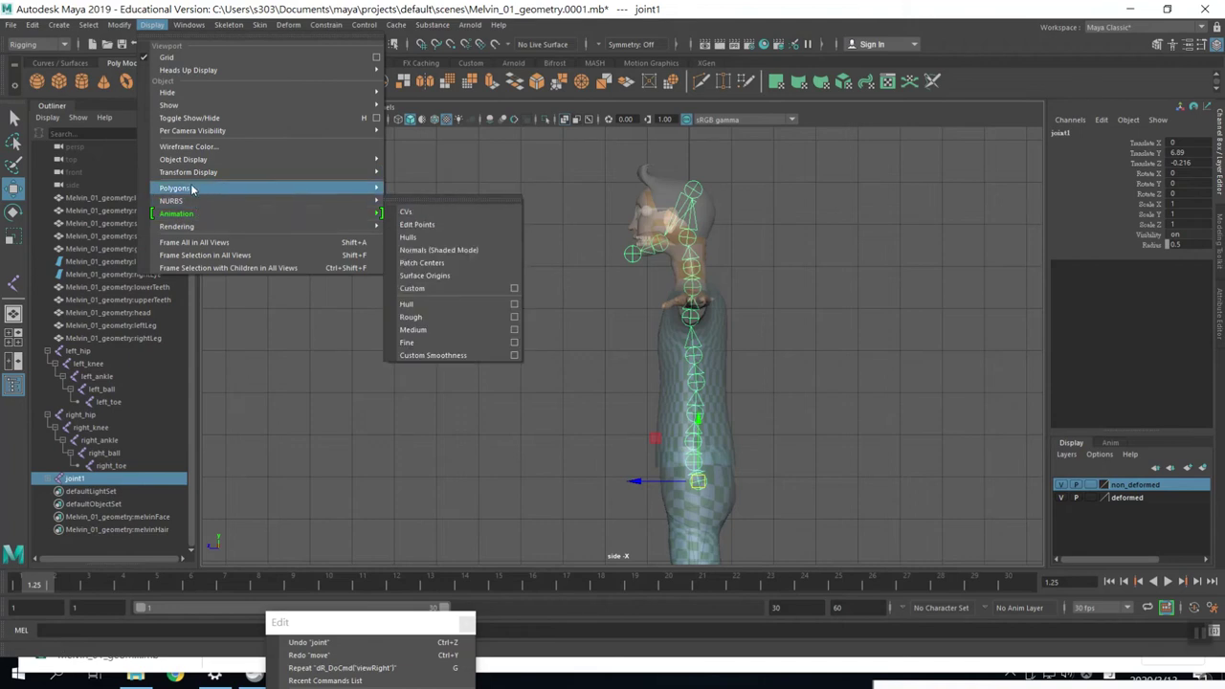
pyautogui.moveTo(211, 213)
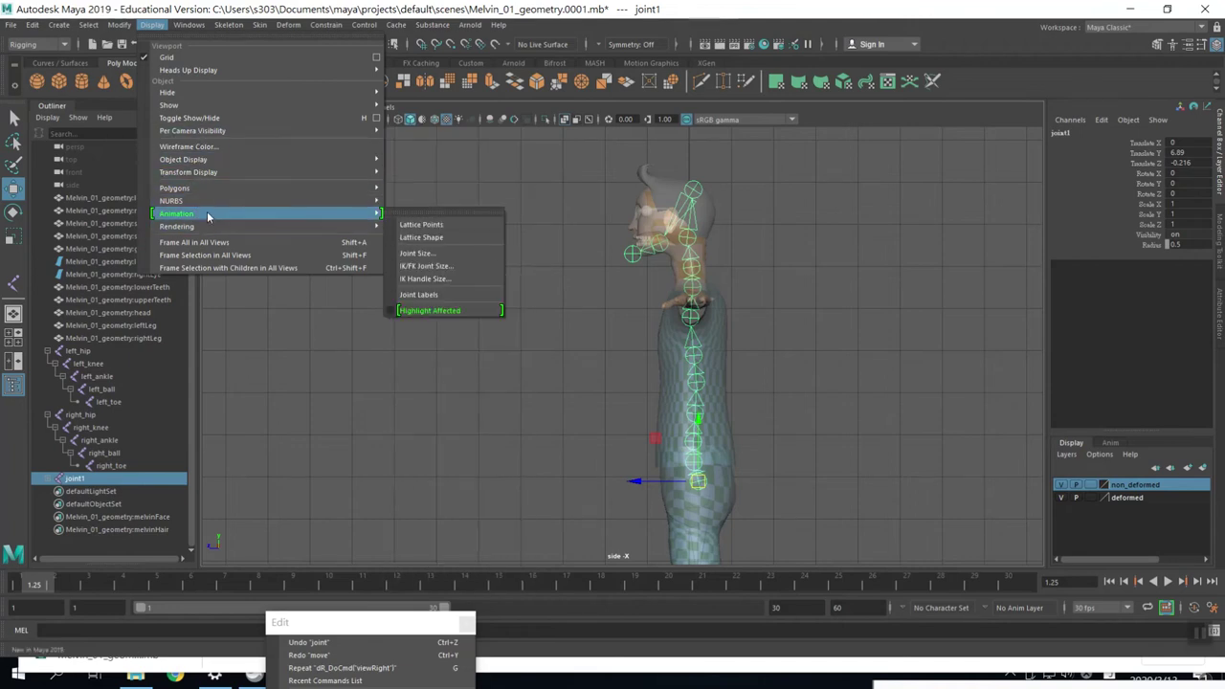
pyautogui.click(439, 260)
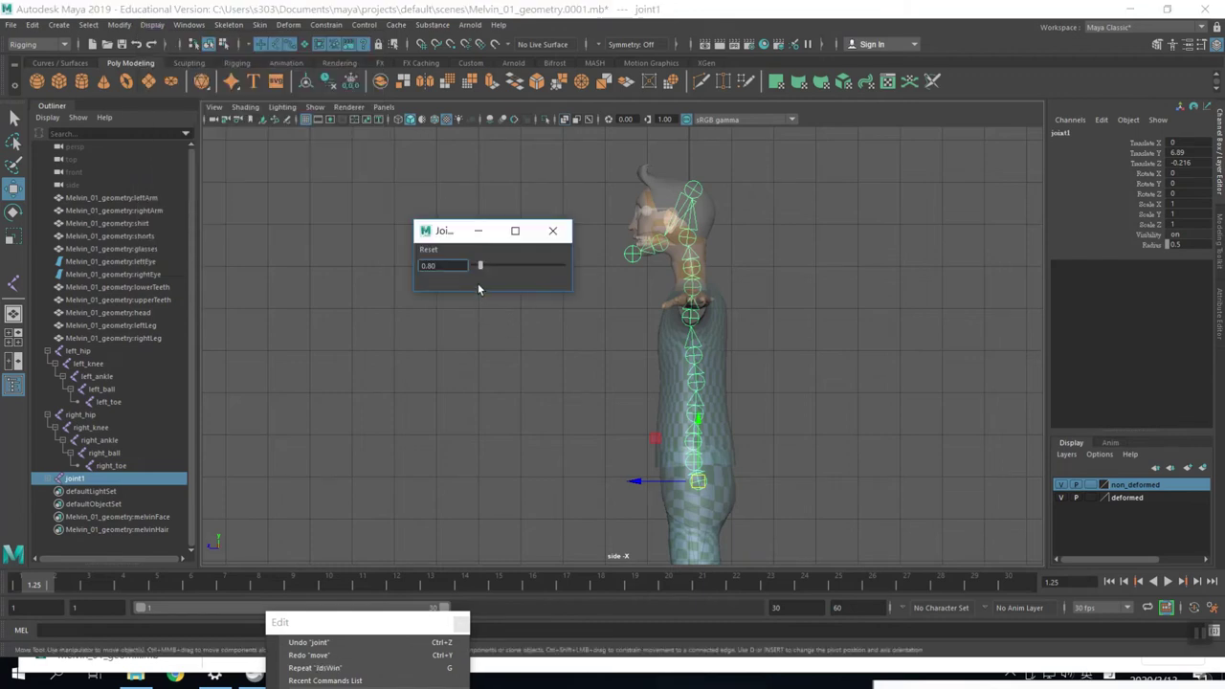
pyautogui.moveTo(480, 267); pyautogui.dragTo(475, 267)
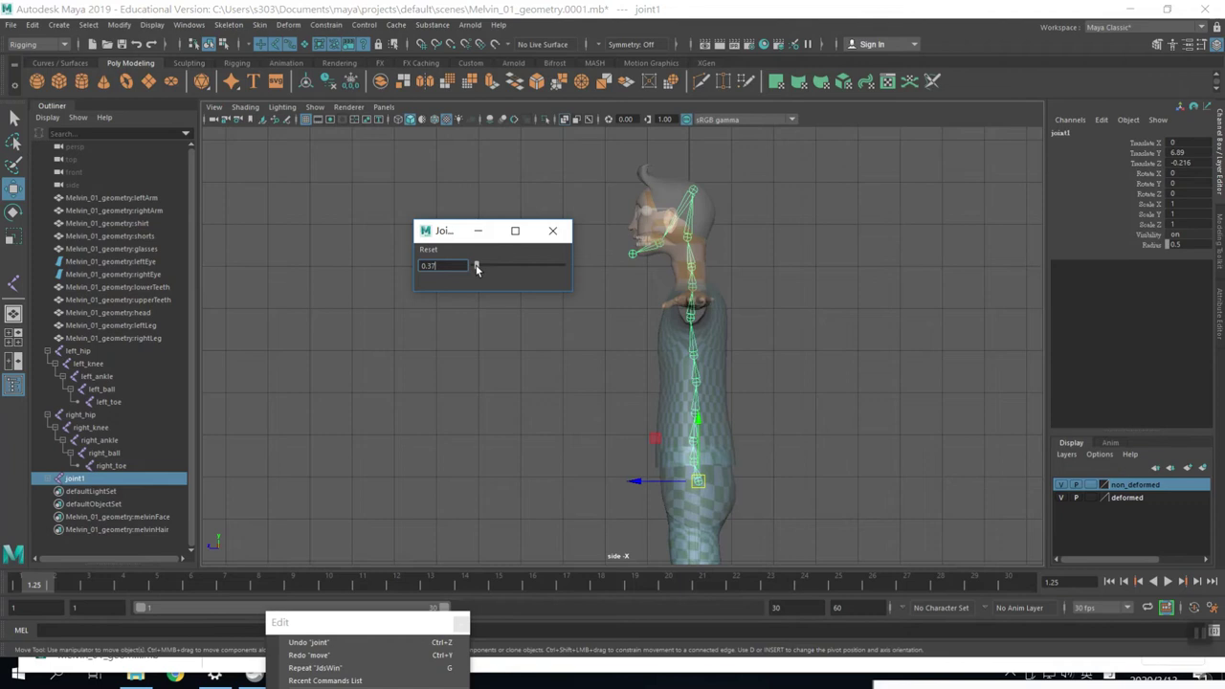
pyautogui.click(830, 458)
pyautogui.scroll(2, 847, 450)
pyautogui.scroll(2, 999, 406)
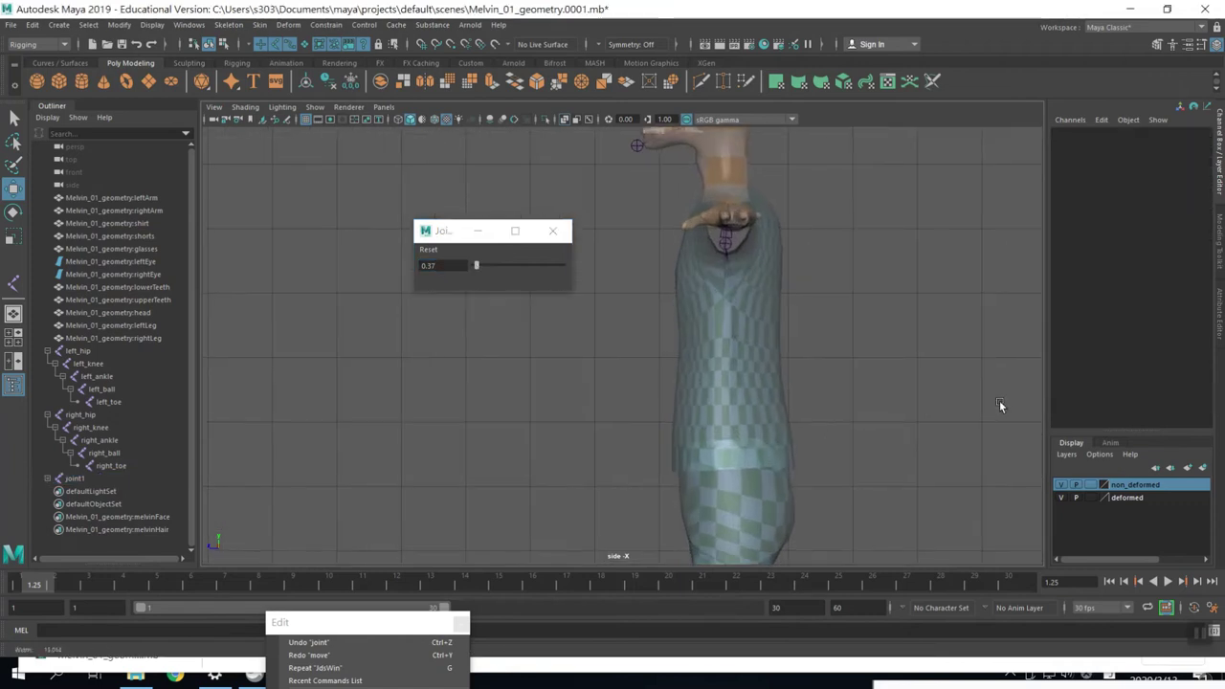
# - Rename joint1 to backRoot in the Channel Box and expand it to list joint2–joint13
pyautogui.keyDown('alt'); pyautogui.moveTo(999, 405); pyautogui.dragTo(932, 321, button='middle'); pyautogui.keyUp('alt')
pyautogui.click(733, 412)
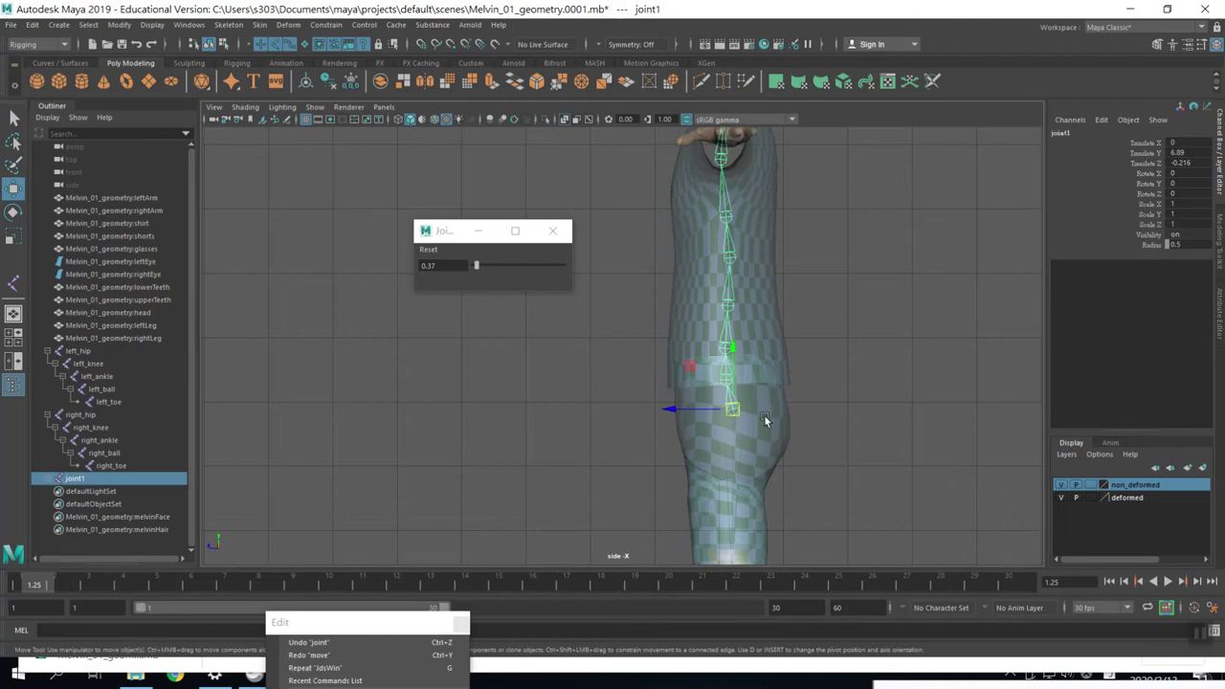
pyautogui.doubleClick(1062, 135)
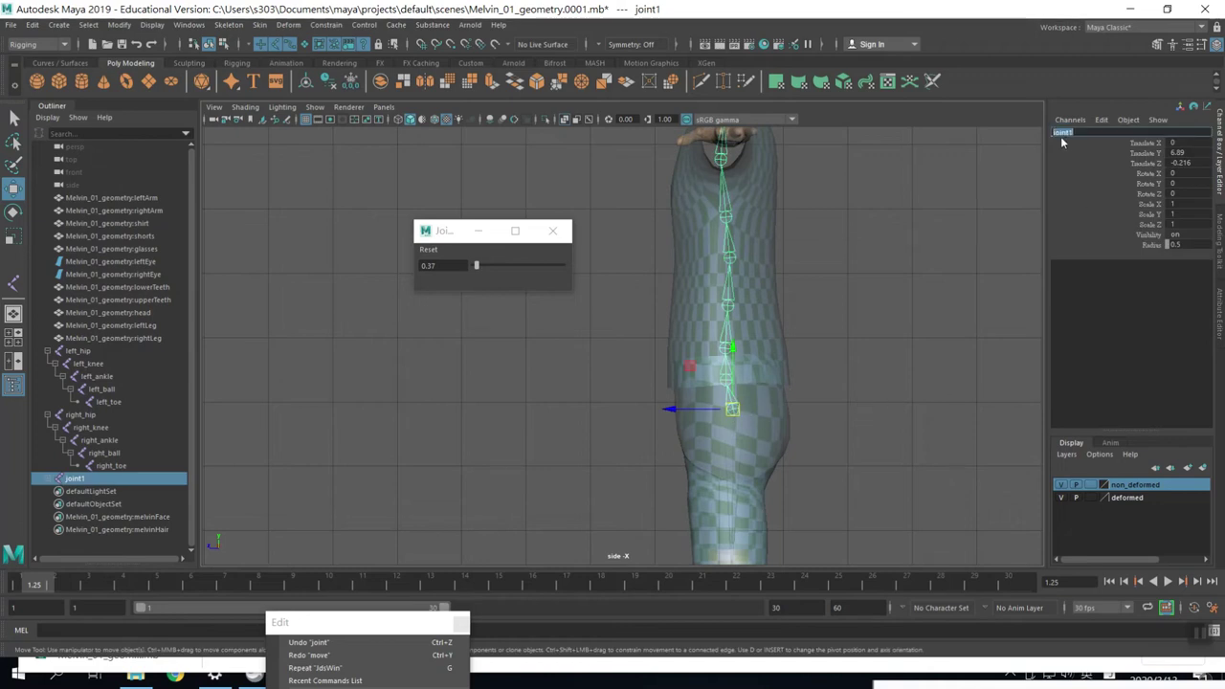
pyautogui.write('bac')
pyautogui.write('kRoot')
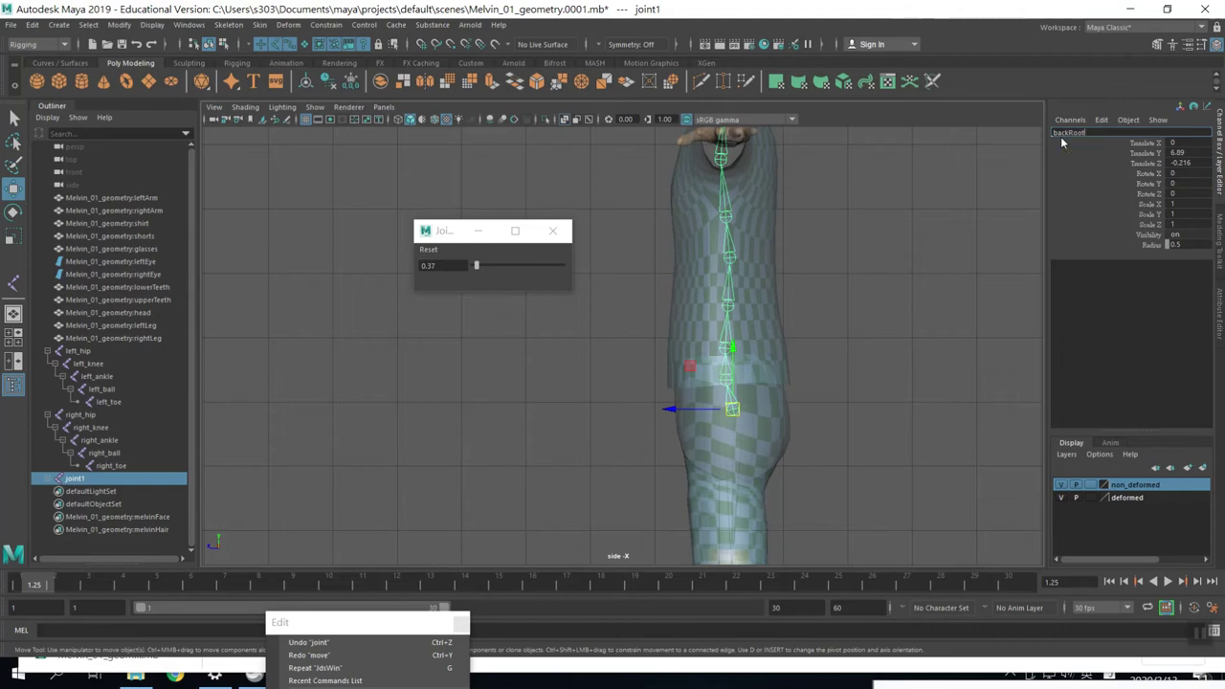
pyautogui.press('Return')
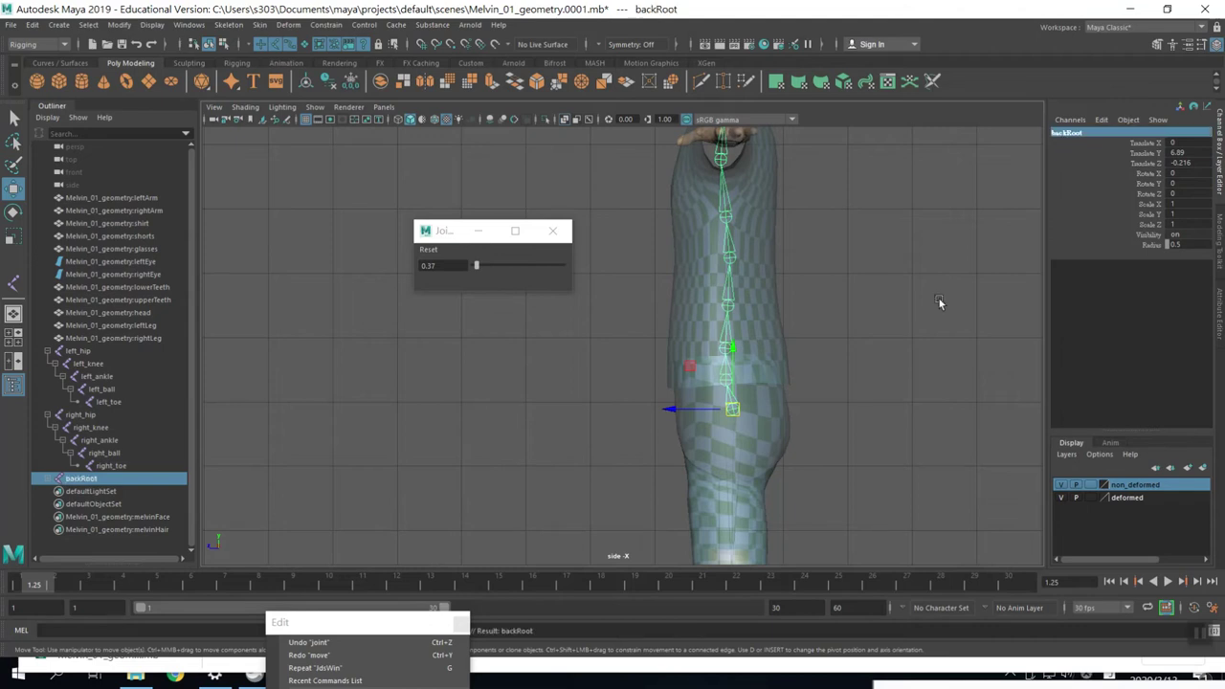
pyautogui.click(728, 383)
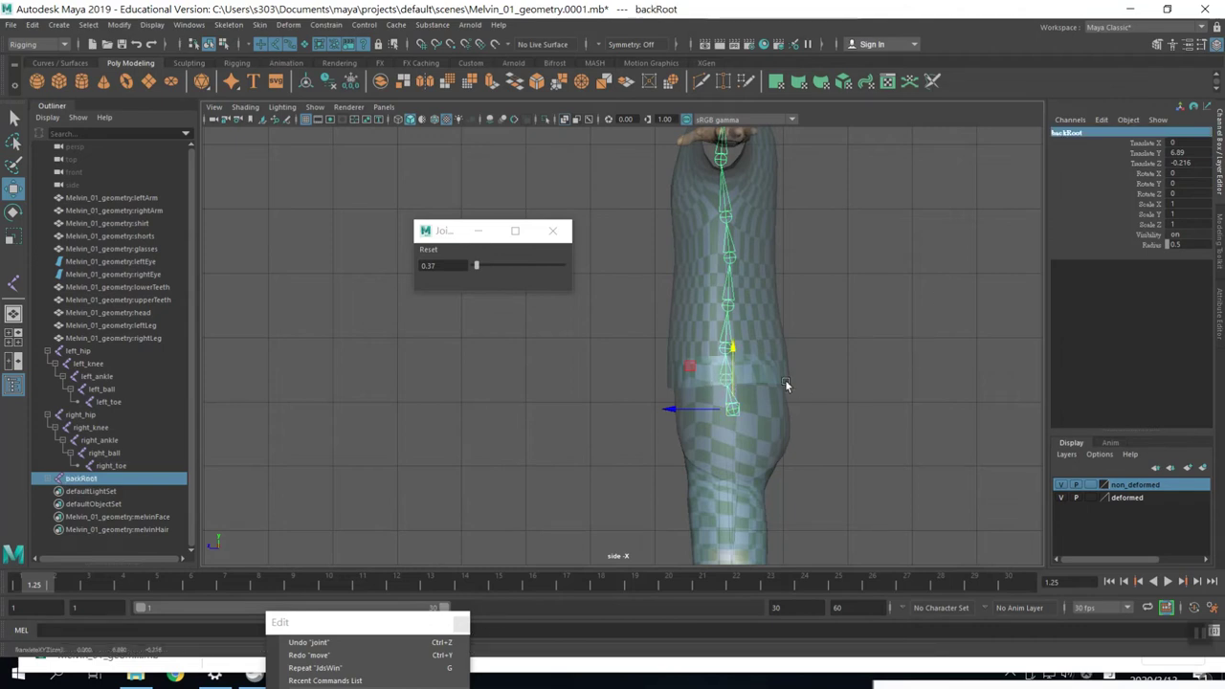
pyautogui.click(848, 397)
pyautogui.click(735, 408)
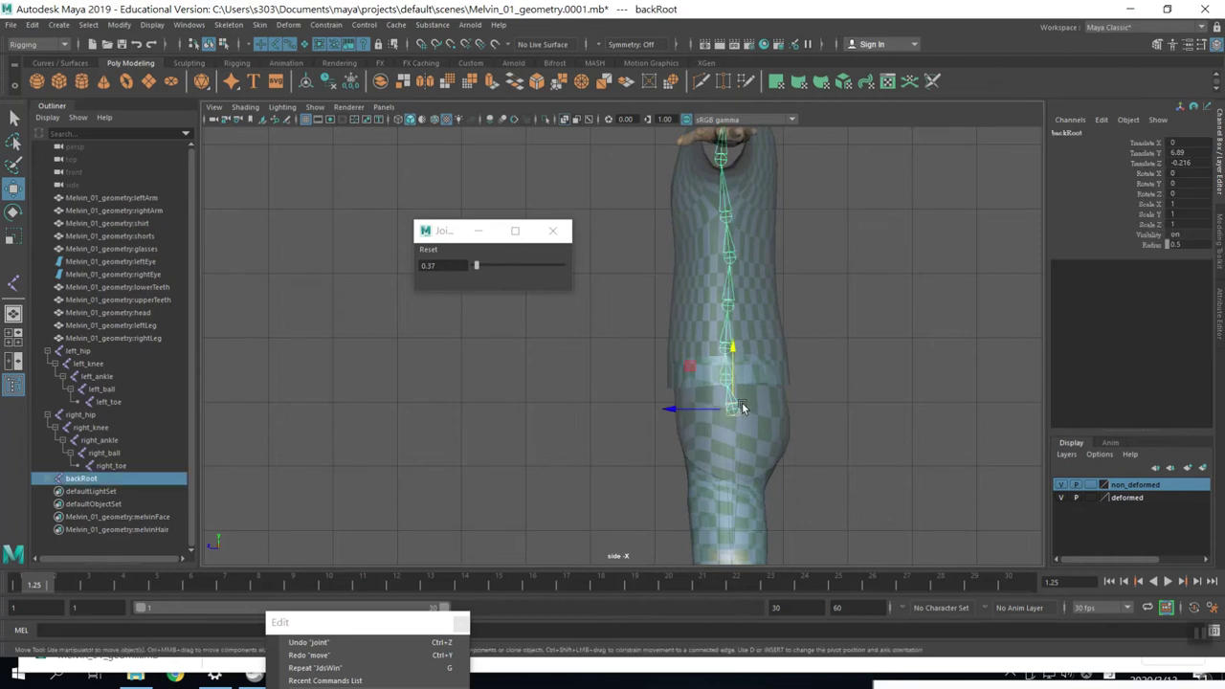
pyautogui.click(50, 478)
pyautogui.scroll(-4, 50, 475)
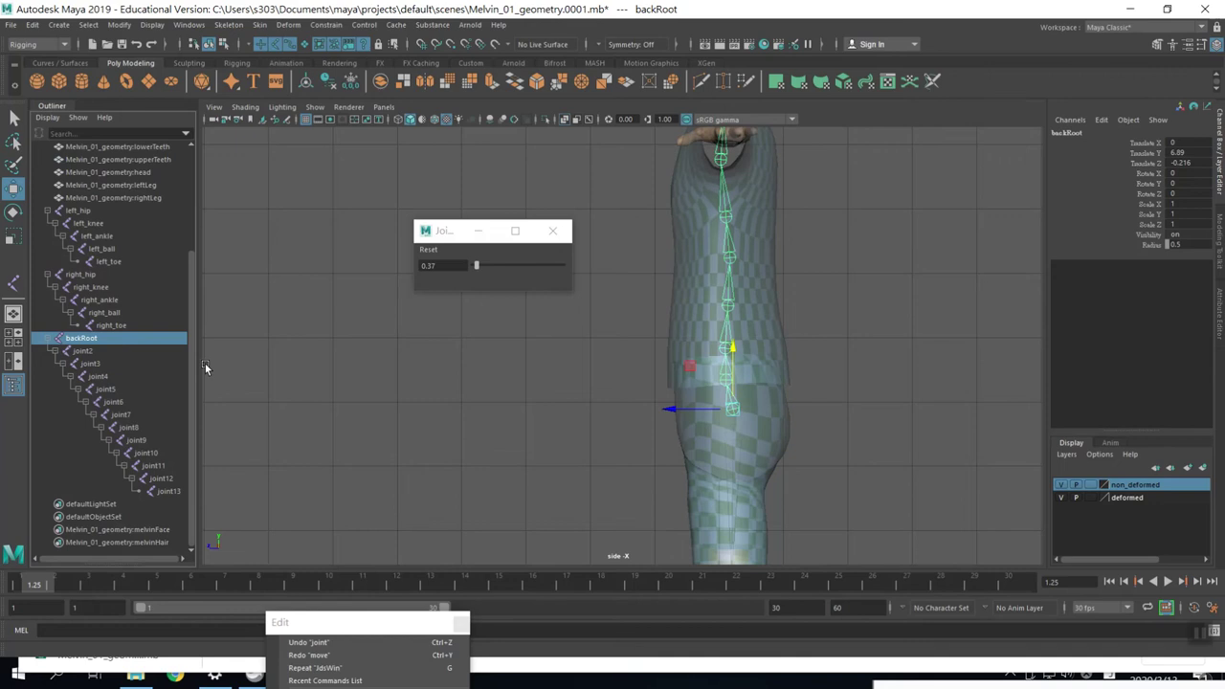
# - Widen the Outliner and rename the first three spine joints back_a, back_b and back_c
pyautogui.moveTo(200, 365); pyautogui.dragTo(275, 365)
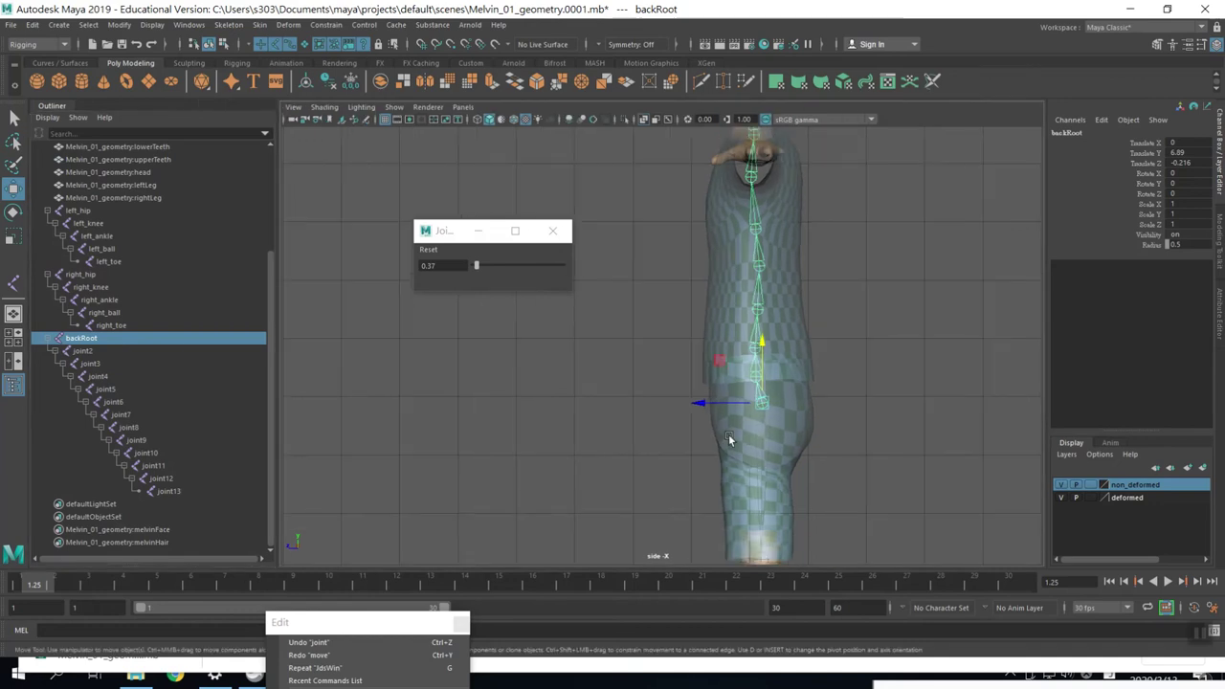
pyautogui.press('Down')
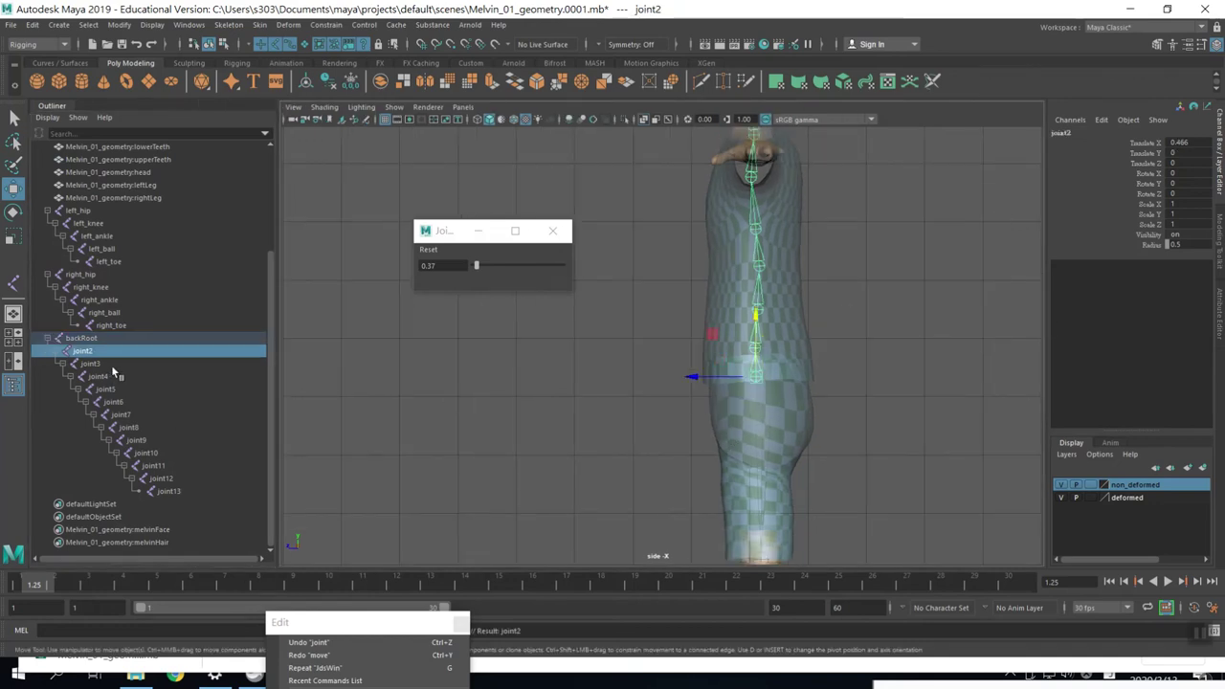
pyautogui.doubleClick(109, 351)
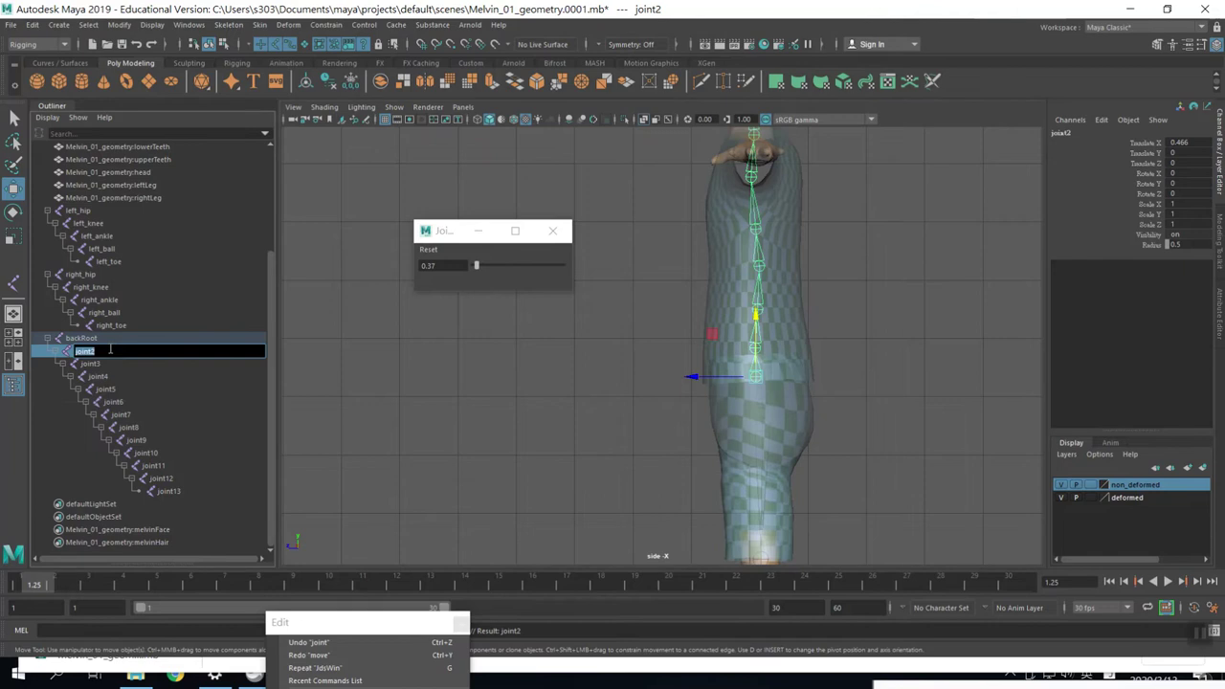
pyautogui.write('back_a')
pyautogui.press('Return')
pyautogui.press('Down')
pyautogui.press('Return')
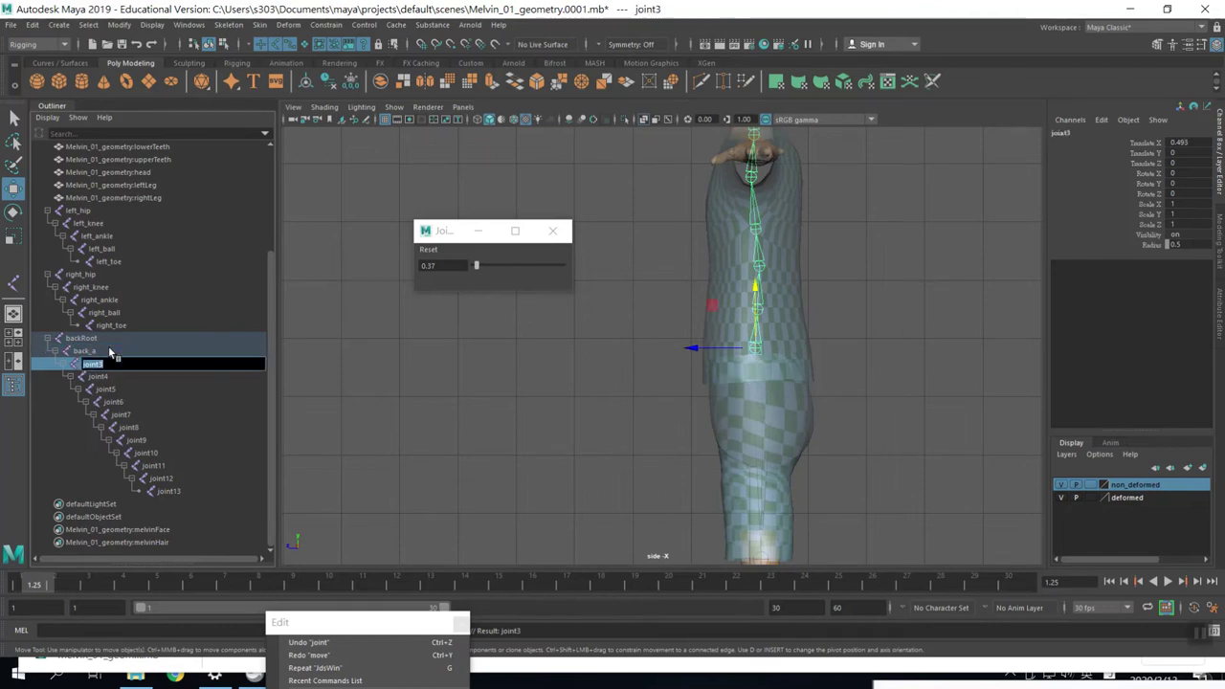
pyautogui.write('back_')
pyautogui.write('b')
pyautogui.press('Return')
pyautogui.press('Down')
pyautogui.press('Return')
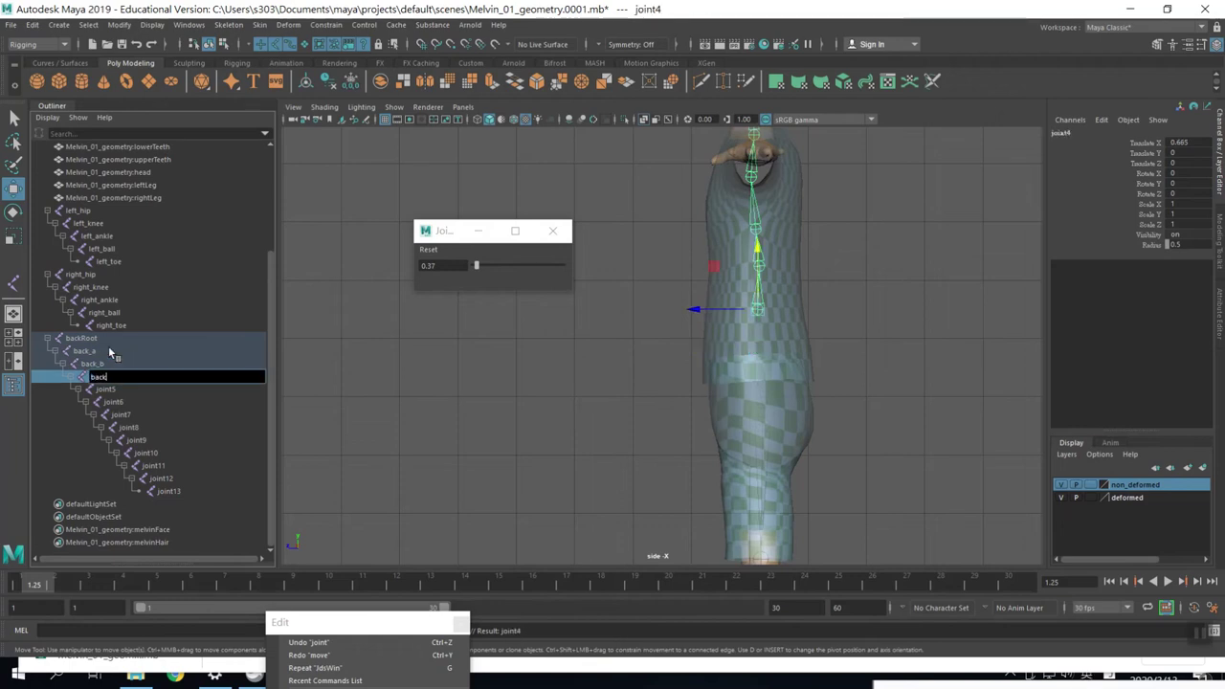
pyautogui.write('_c')
pyautogui.press('Return')
# - Rename the next three joints back_d, back_e and back_shoulder
pyautogui.press('Down')
pyautogui.press('Return')
pyautogui.write('back')
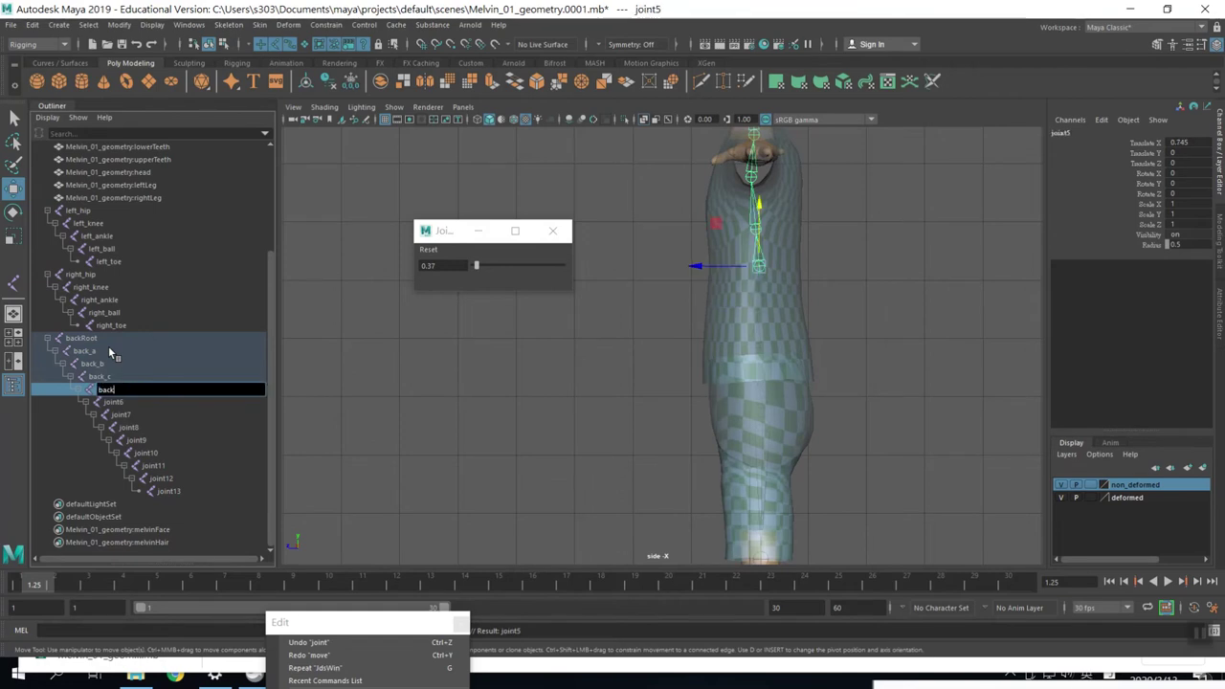
pyautogui.write('_d')
pyautogui.press('Return')
pyautogui.press('Down')
pyautogui.press('Return')
pyautogui.write('back_e')
pyautogui.press('Return')
pyautogui.press('Down')
pyautogui.press('Return')
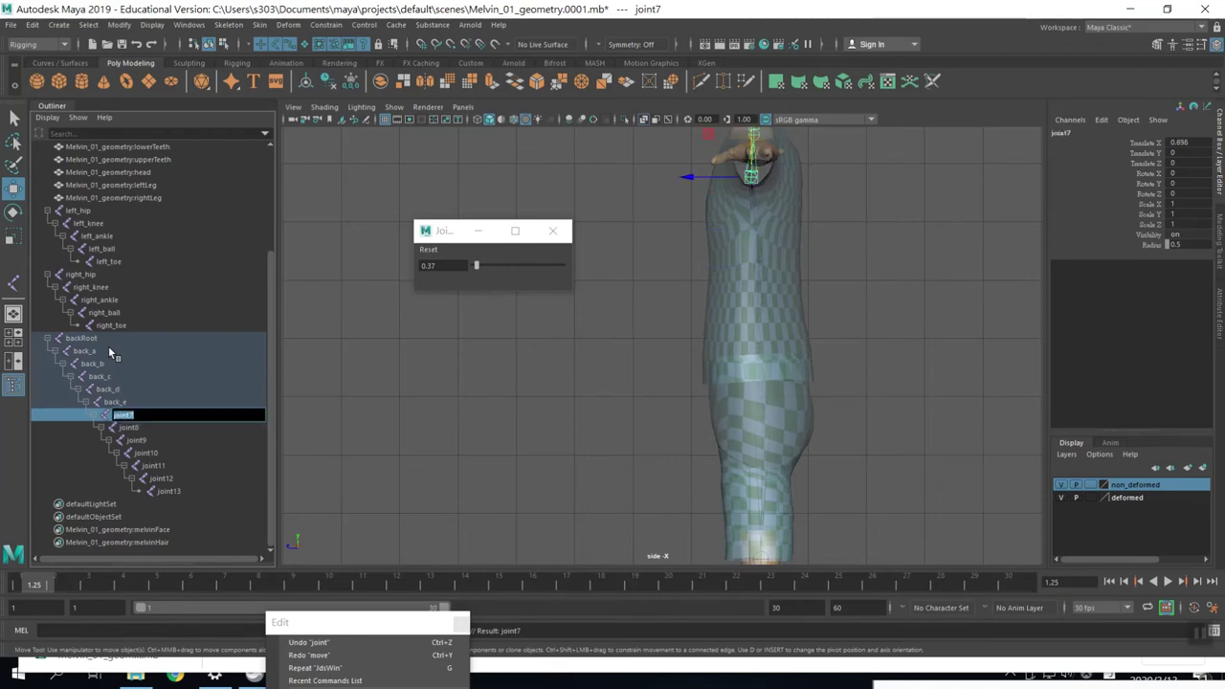
pyautogui.write('back_shoulder')
pyautogui.press('Return')
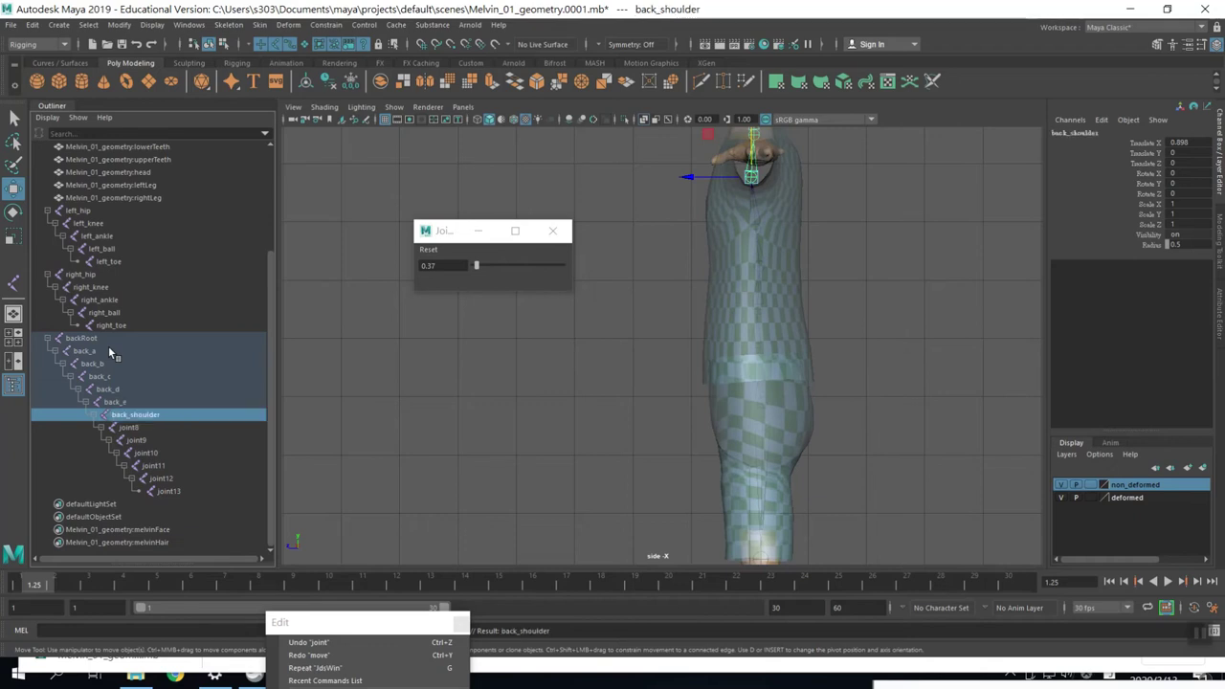
# - Rename the following two joints back_neck and neck_a
pyautogui.press('Down')
pyautogui.press('Return')
pyautogui.write('back-')
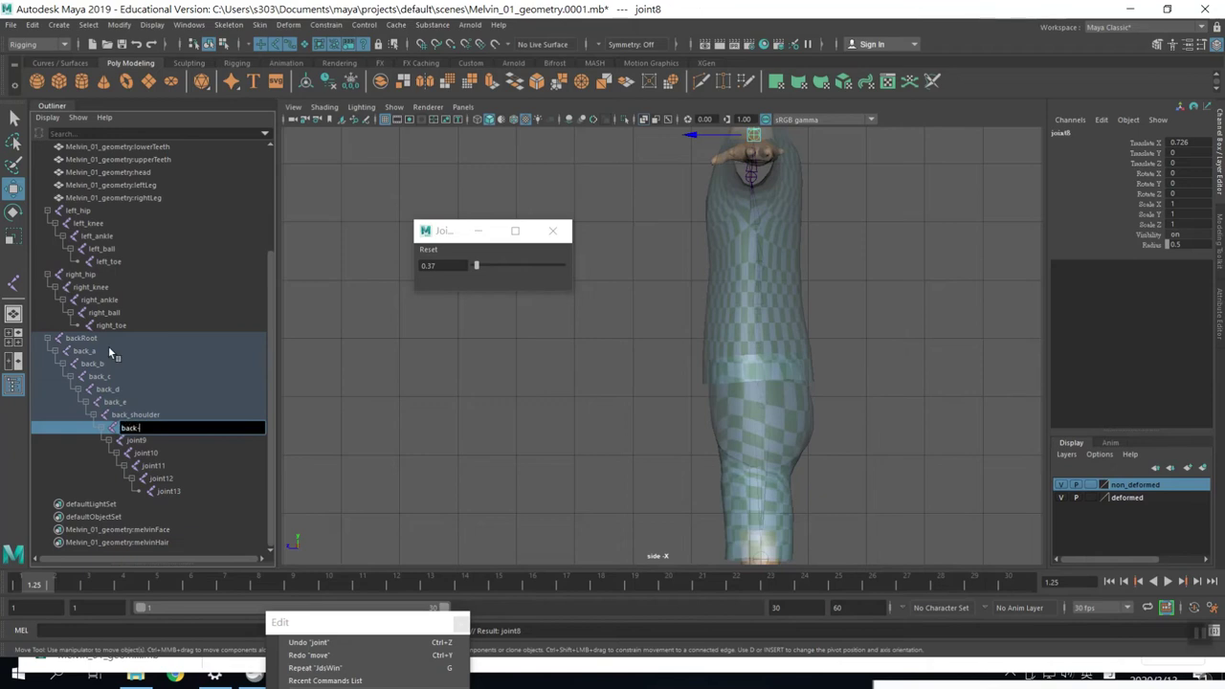
pyautogui.write('neck')
pyautogui.press('BackSpace')
pyautogui.press('BackSpace')
pyautogui.press('BackSpace')
pyautogui.press('BackSpace')
pyautogui.write('neck')
pyautogui.press('Return')
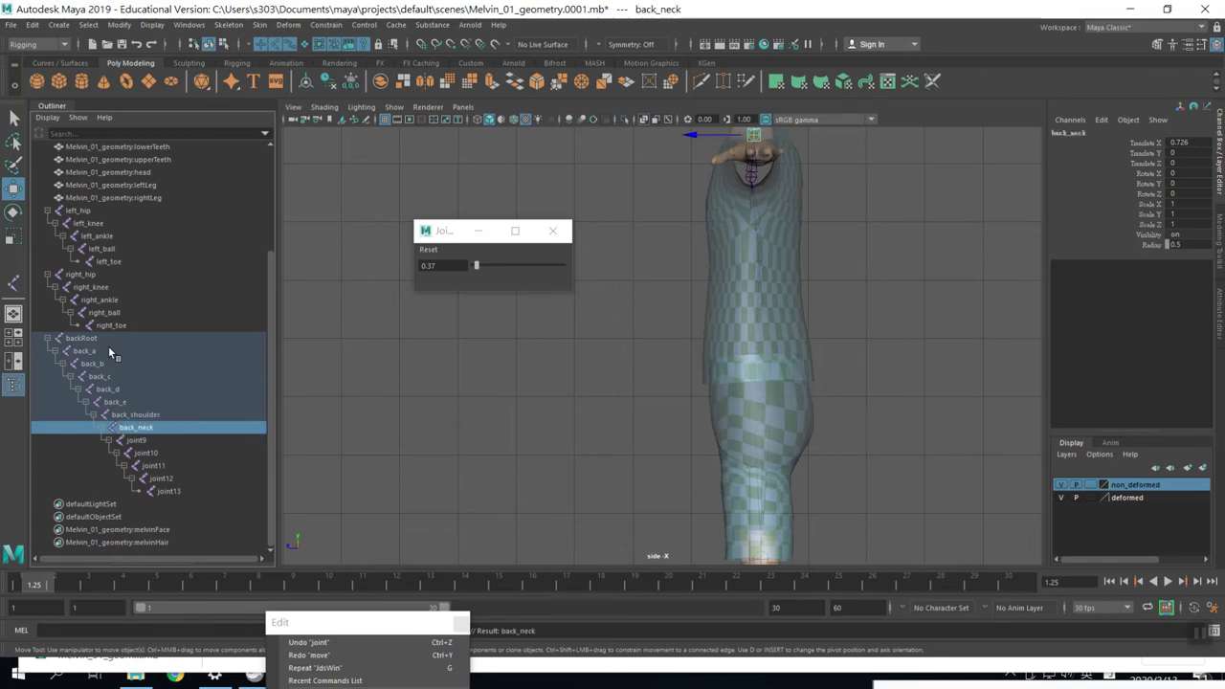
pyautogui.press('Down')
pyautogui.press('Return')
pyautogui.write('neck')
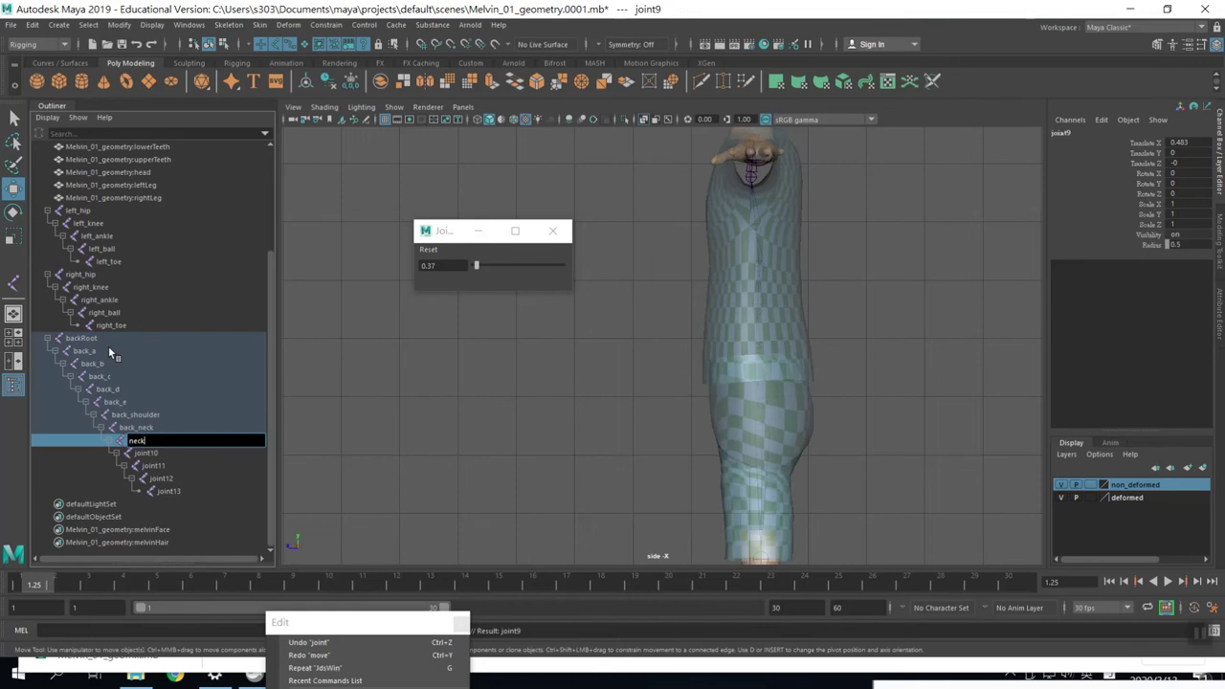
pyautogui.write('_a')
pyautogui.press('Return')
pyautogui.moveTo(886, 292)
pyautogui.mouseDown(button='middle')
pyautogui.moveTo(731, 362)
pyautogui.moveTo(862, 358)
pyautogui.moveTo(414, 455)
pyautogui.mouseUp(button='middle')
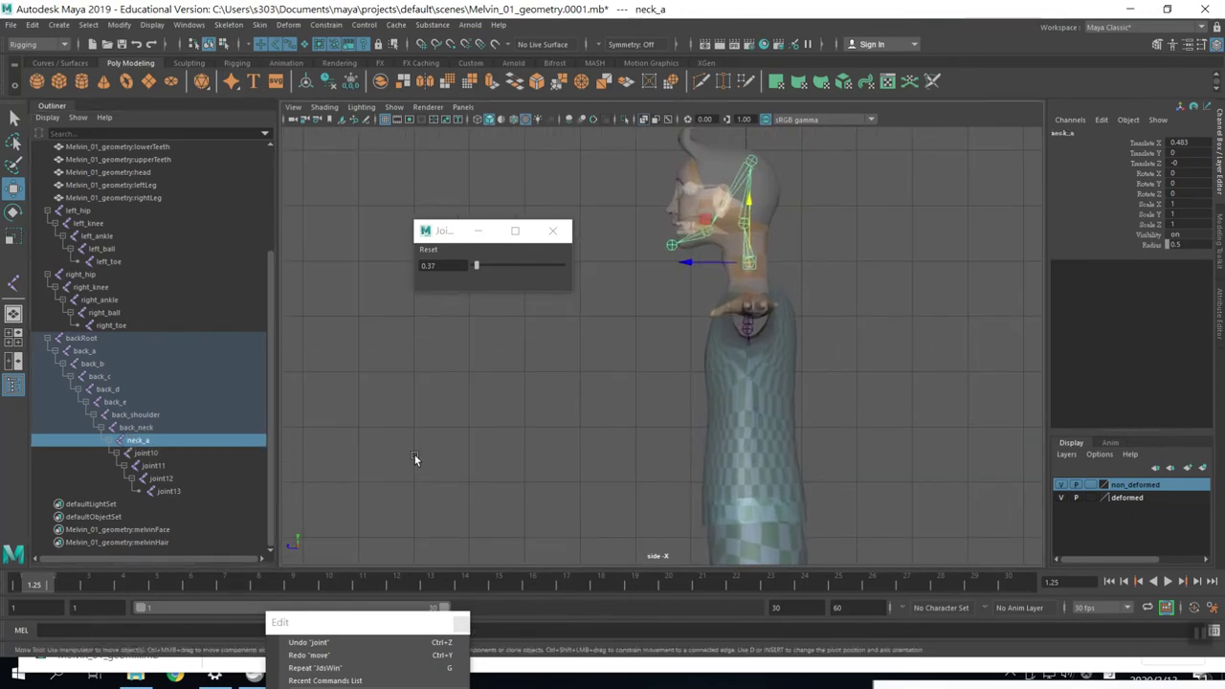
# - Rename joint10 to neck_b and joint11 to skull in the Outliner
pyautogui.doubleClick(148, 453)
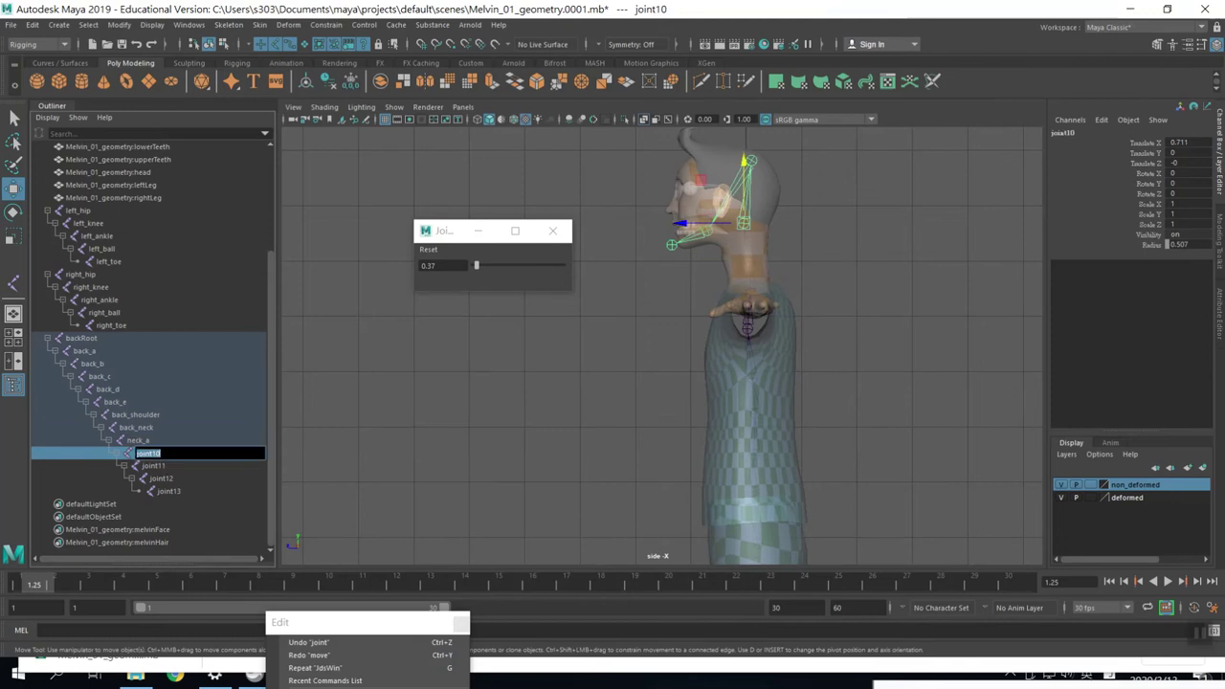
pyautogui.write('neck')
pyautogui.write('_b')
pyautogui.press('Return')
pyautogui.press('Down')
pyautogui.doubleClick(193, 470)
pyautogui.write('sk')
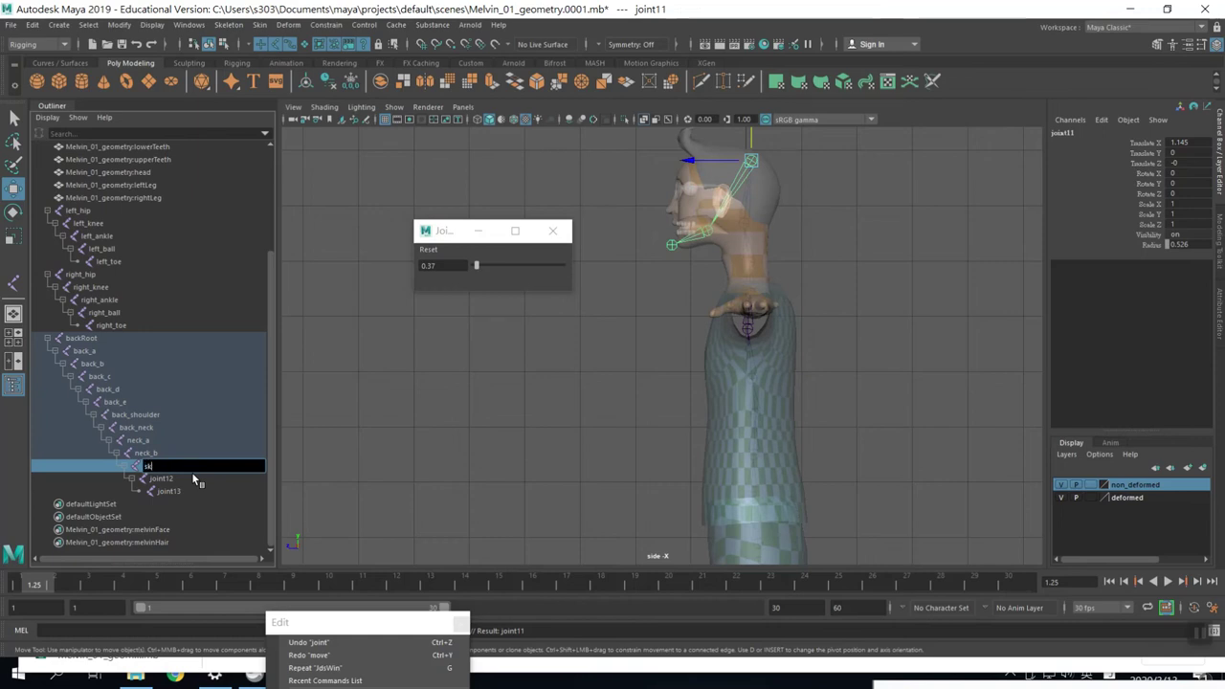
pyautogui.write('ull')
pyautogui.press('Return')
# - Rename joint12 to jawOpen and joint13 to JawChin
pyautogui.press('Down')
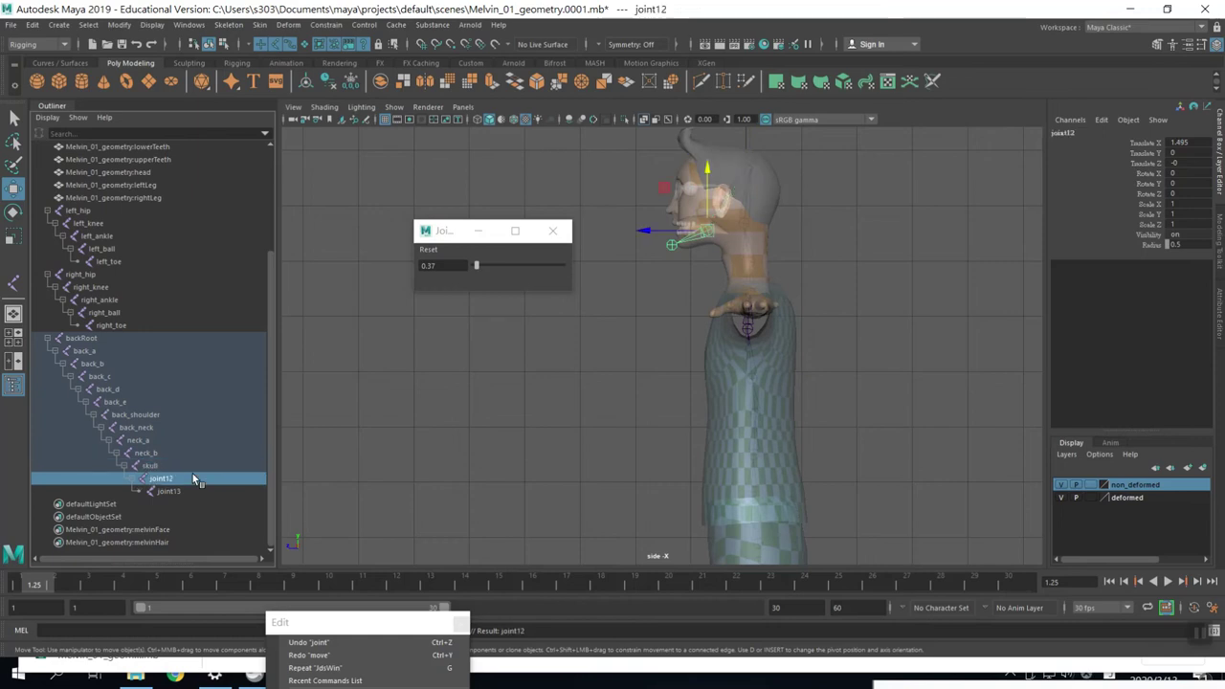
pyautogui.doubleClick(195, 479)
pyautogui.write('jaw')
pyautogui.press('BackSpace')
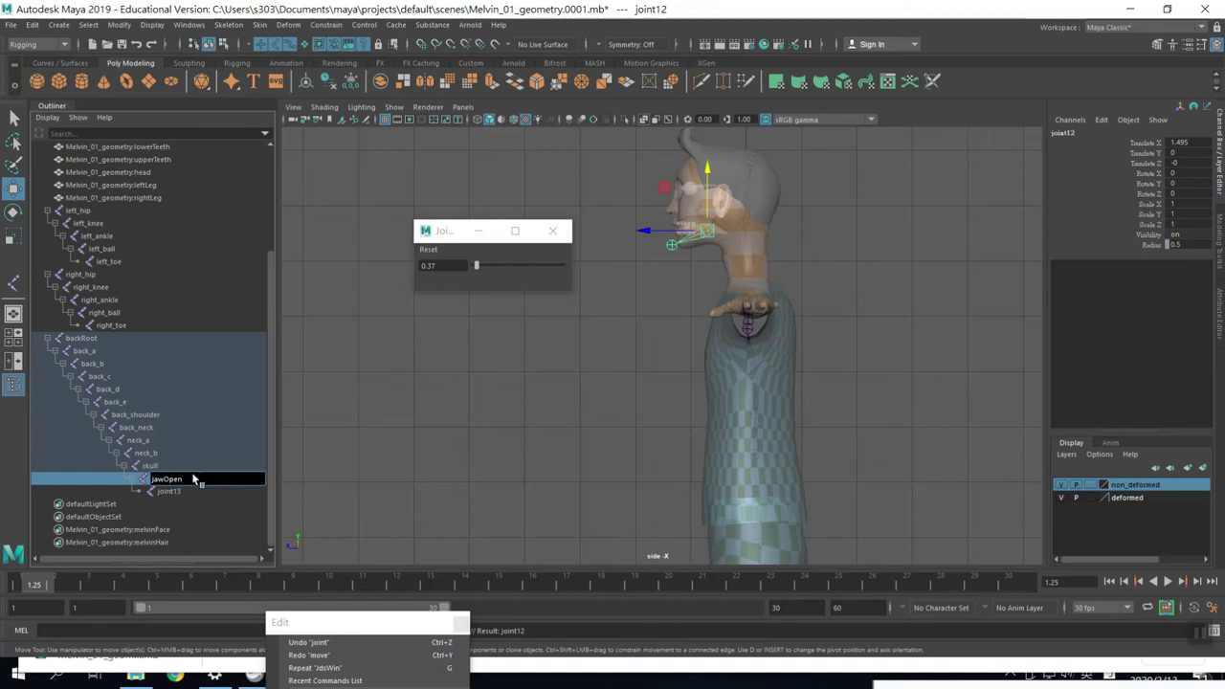
pyautogui.press('Return')
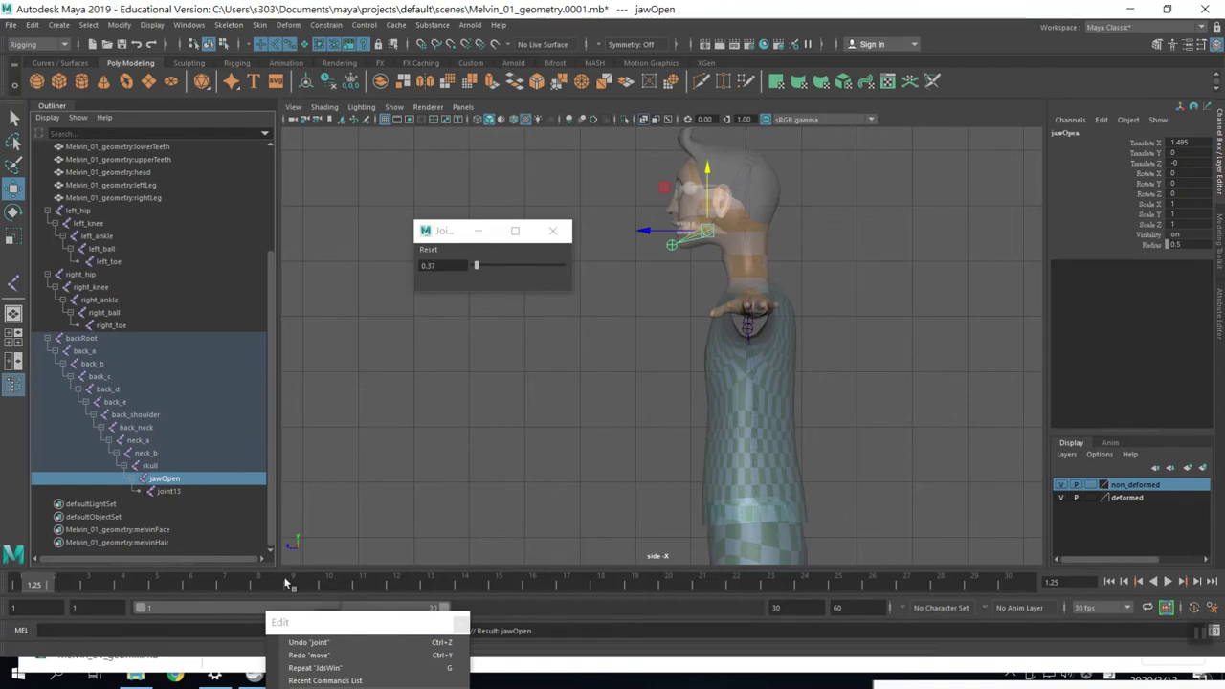
pyautogui.doubleClick(184, 490)
pyautogui.write('JawC')
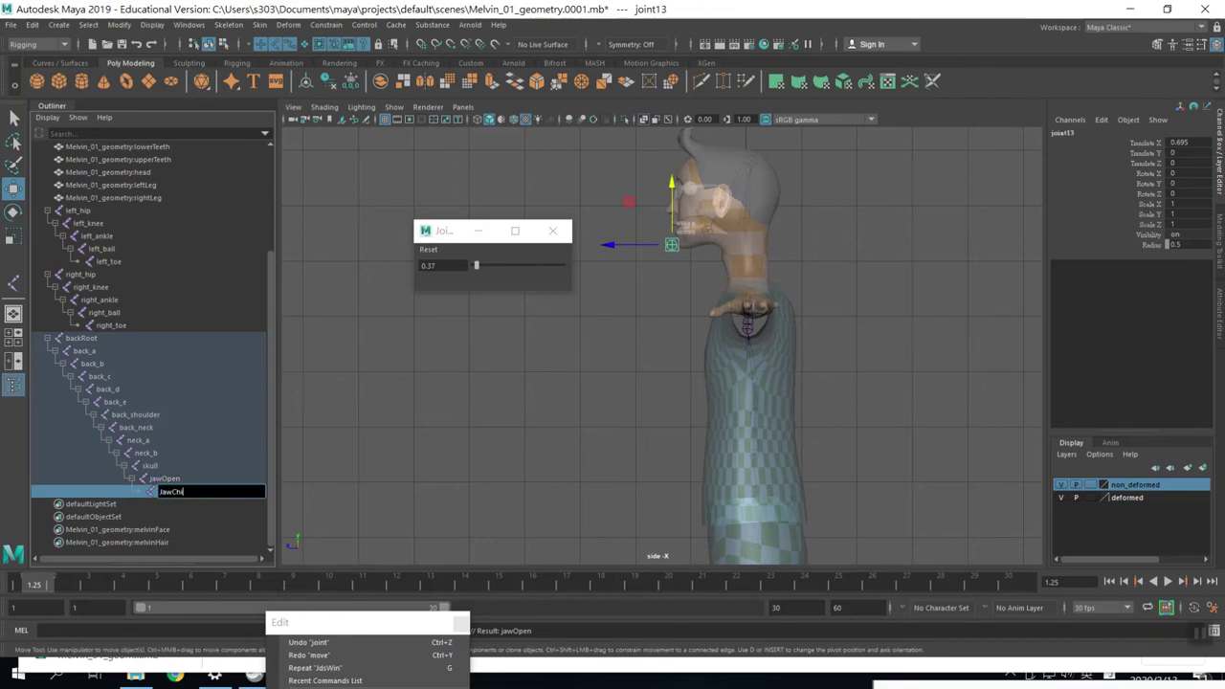
pyautogui.write('hin')
pyautogui.press('Return')
pyautogui.keyDown('alt'); pyautogui.moveTo(672, 223); pyautogui.dragTo(660, 264, button='middle'); pyautogui.keyUp('alt')
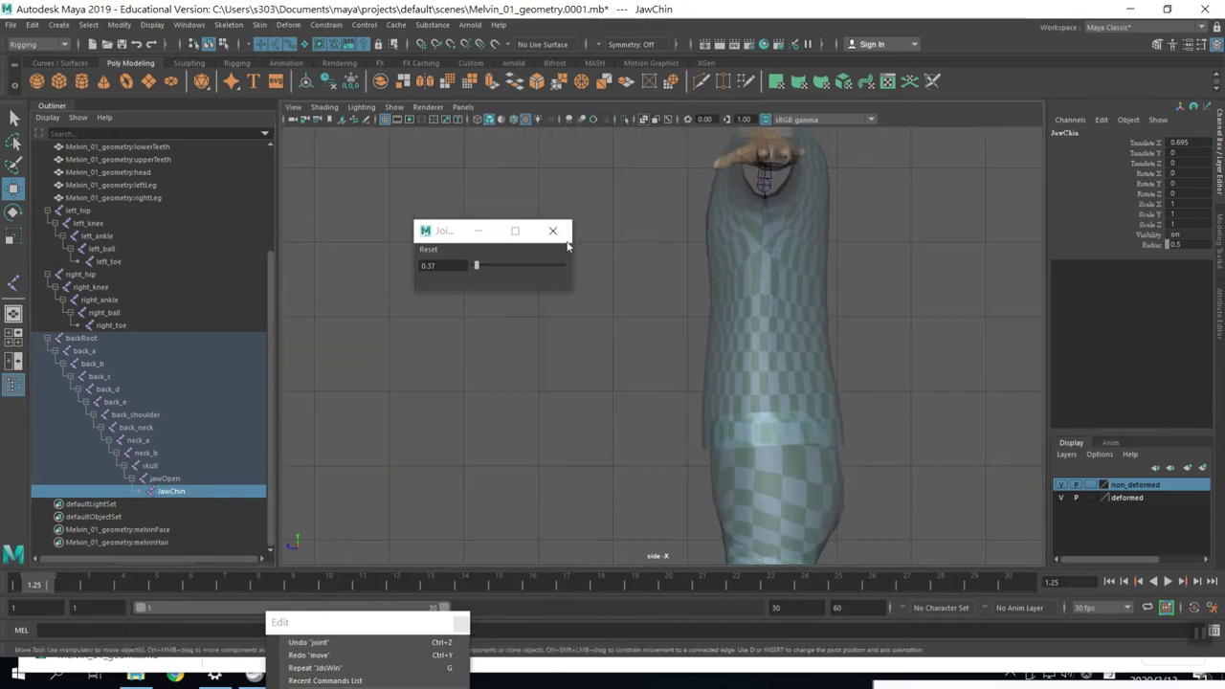
# - Close the Joint Tool window and display the body as wireframe
pyautogui.click(553, 230)
pyautogui.press('4')
pyautogui.moveTo(870, 400)
pyautogui.keyDown('alt'); pyautogui.mouseDown(button='middle')
pyautogui.moveTo(858, 347)
pyautogui.moveTo(829, 415)
pyautogui.mouseUp(button='middle'); pyautogui.keyUp('alt')
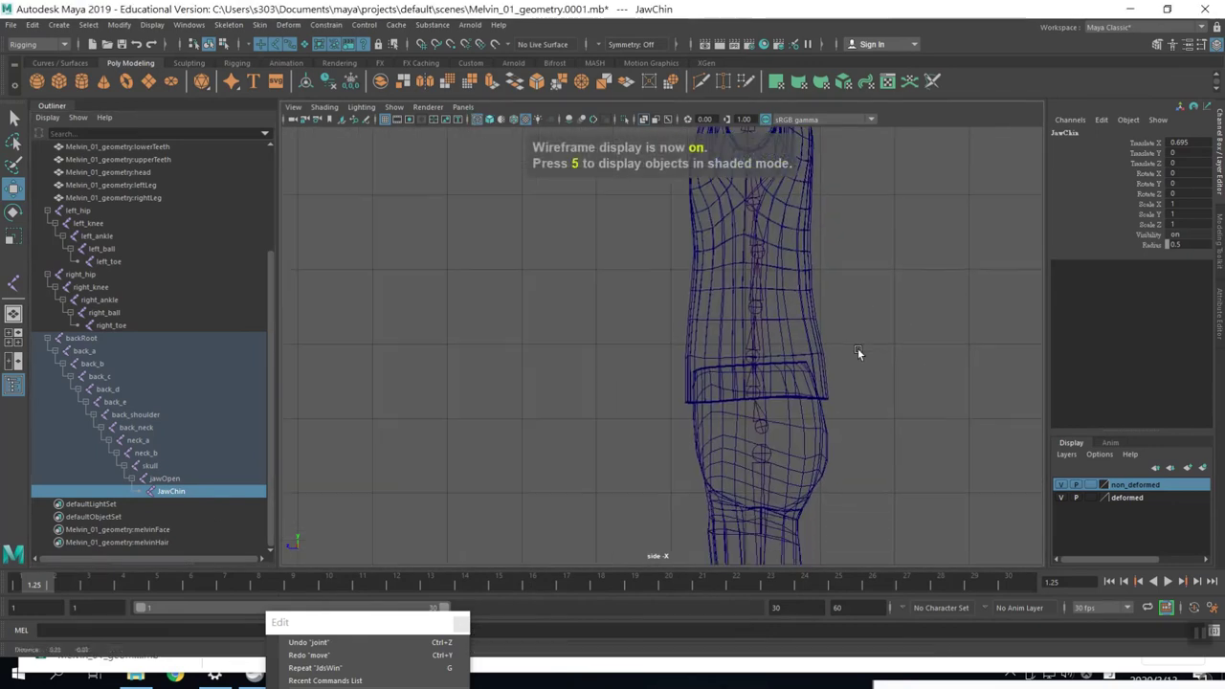
# - Move back_a alone, without its children, down to the waistline
pyautogui.click(760, 466)
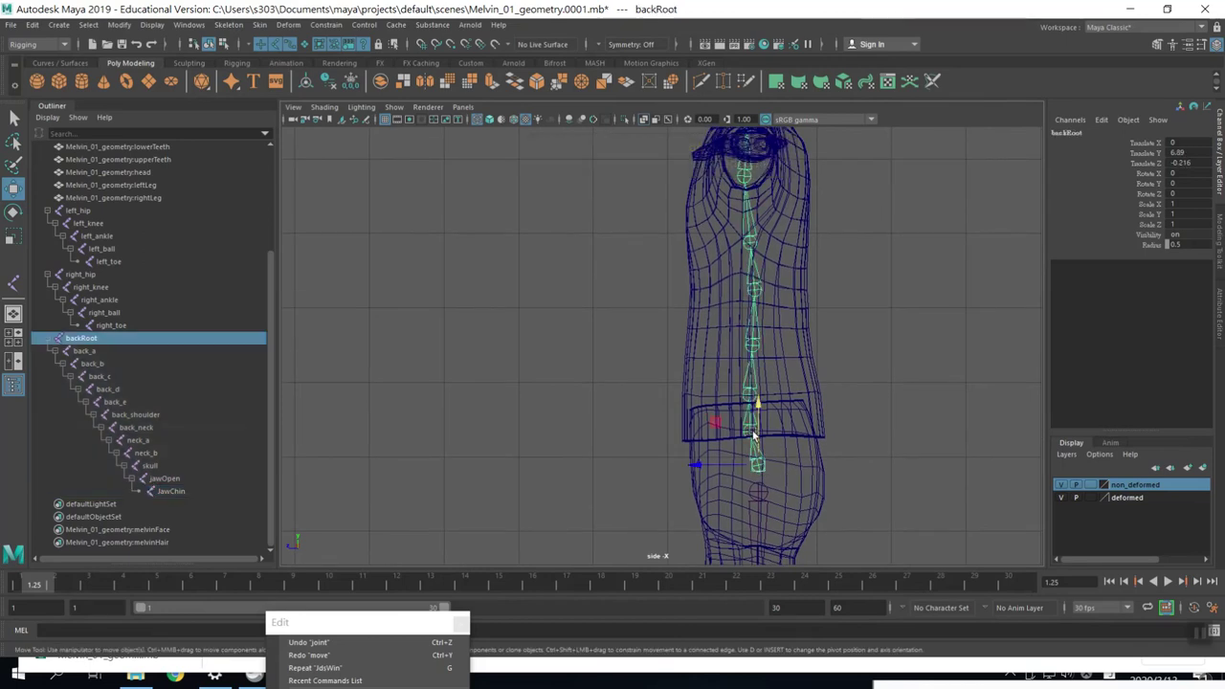
pyautogui.click(752, 434)
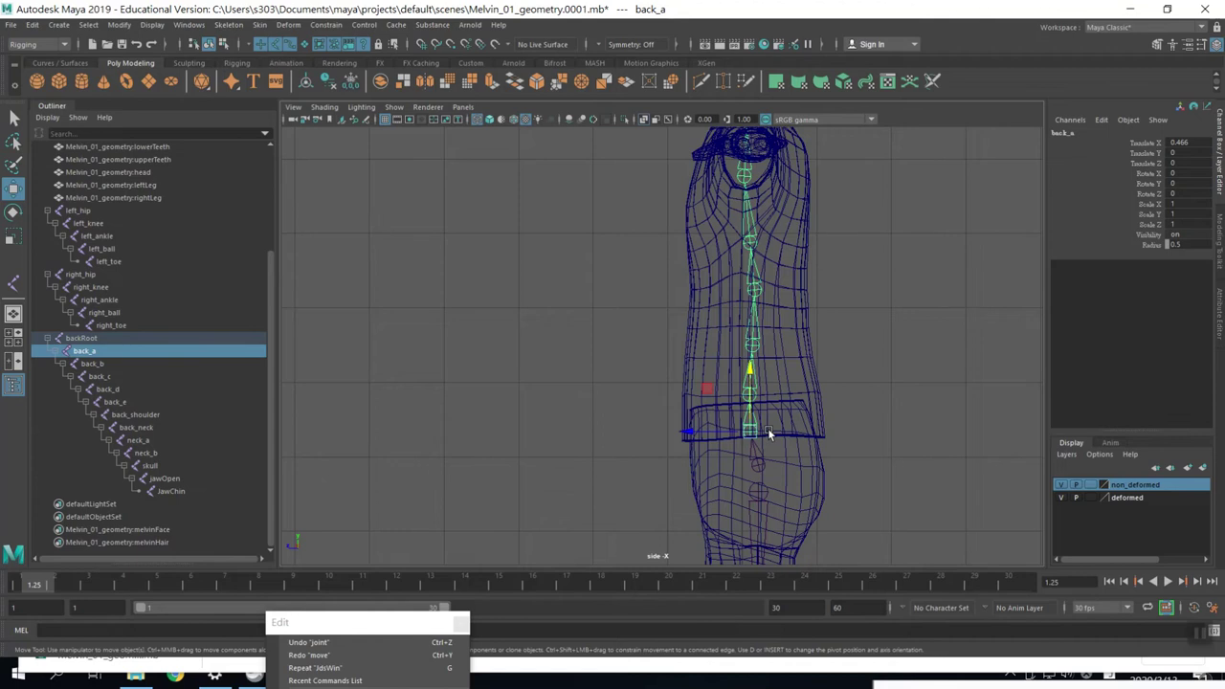
pyautogui.moveTo(814, 419)
pyautogui.keyDown('alt'); pyautogui.mouseDown(button='middle')
pyautogui.moveTo(817, 485)
pyautogui.moveTo(804, 454)
pyautogui.mouseUp(button='middle'); pyautogui.keyUp('alt')
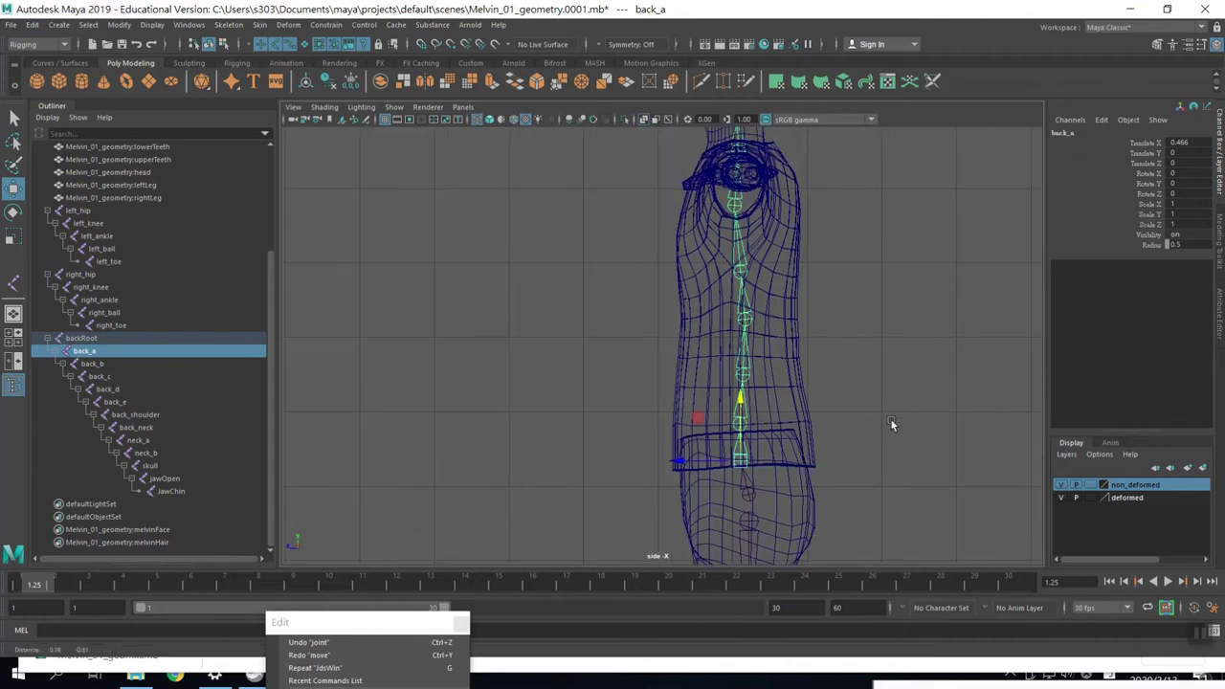
pyautogui.press('d')
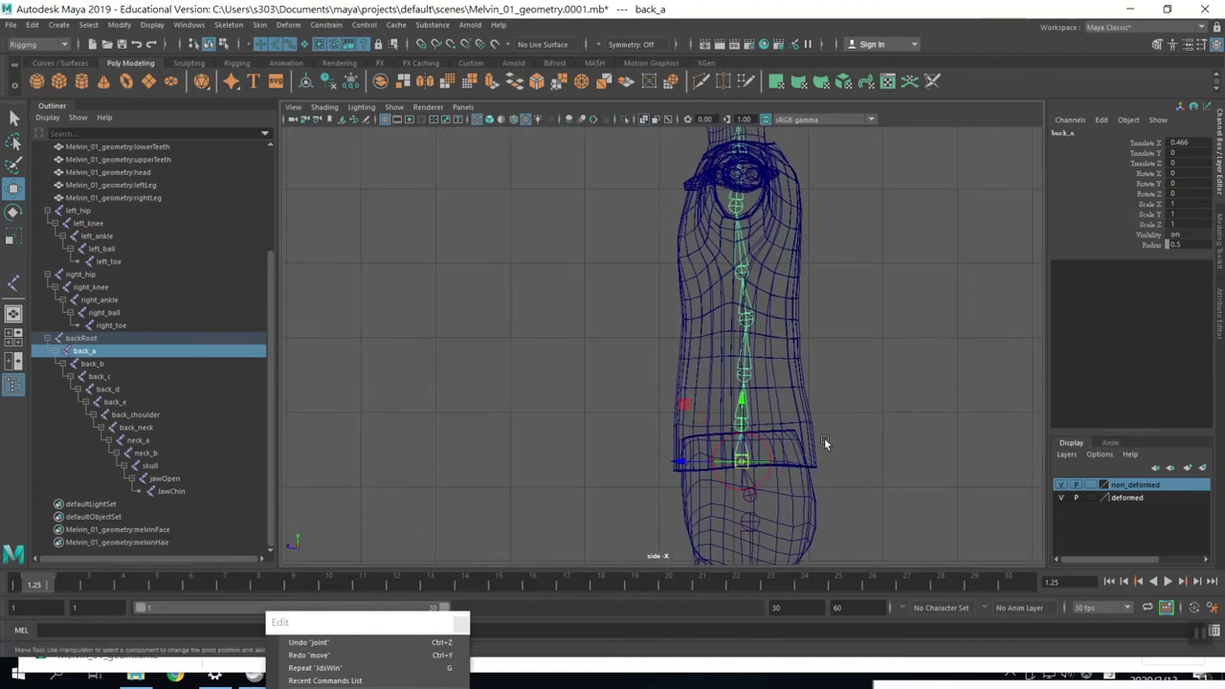
pyautogui.scroll(2, 824, 438)
pyautogui.scroll(2, 785, 412)
pyautogui.scroll(1, 738, 391)
pyautogui.scroll(2, 738, 391)
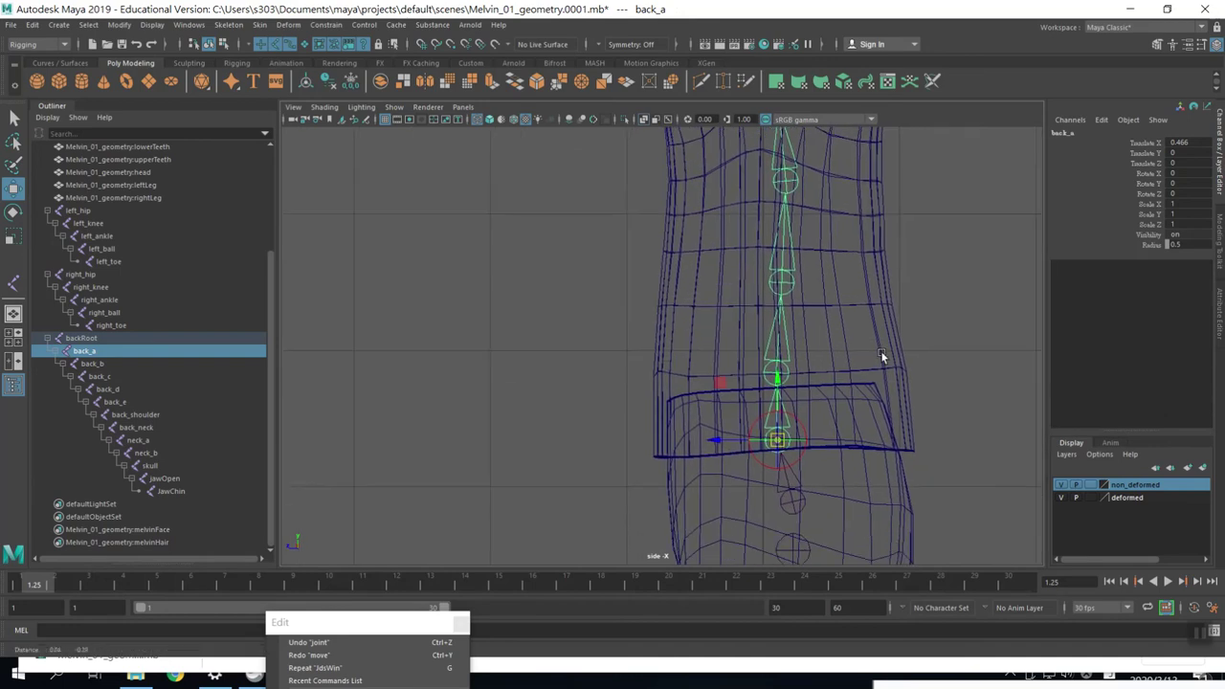
pyautogui.moveTo(725, 378); pyautogui.dragTo(722, 388)
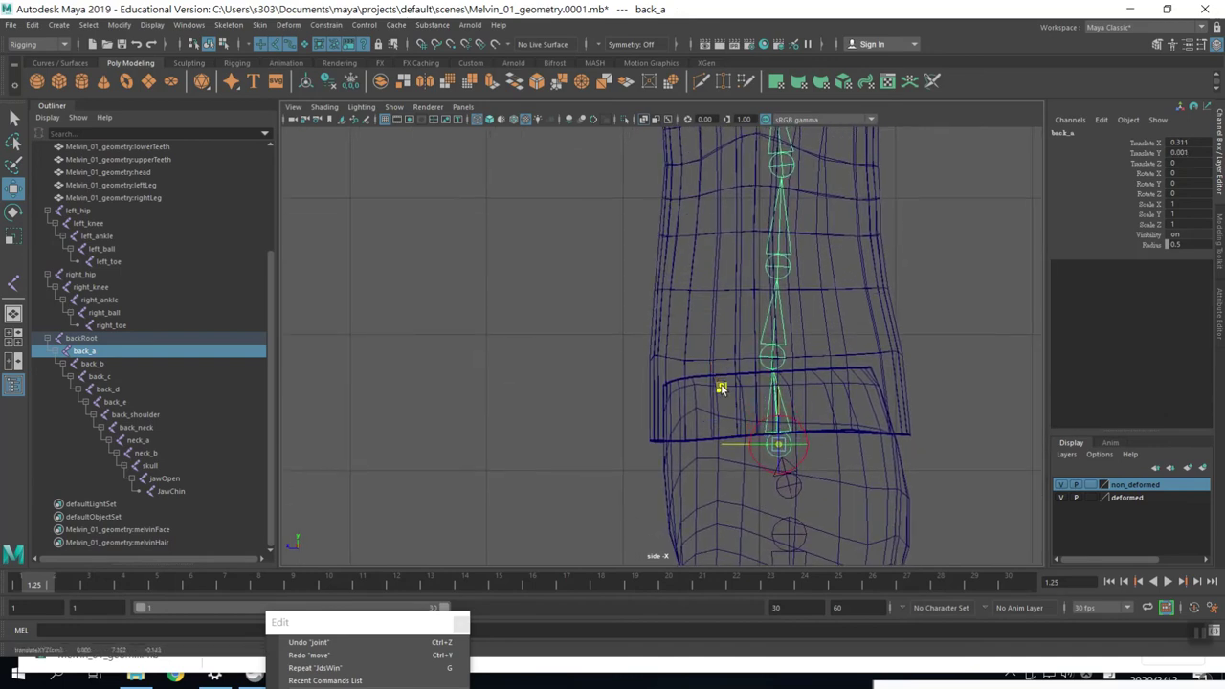
pyautogui.keyDown('alt'); pyautogui.moveTo(722, 388); pyautogui.dragTo(726, 481, button='middle'); pyautogui.keyUp('alt')
pyautogui.keyDown('alt'); pyautogui.moveTo(937, 407); pyautogui.dragTo(933, 432, button='middle'); pyautogui.keyUp('alt')
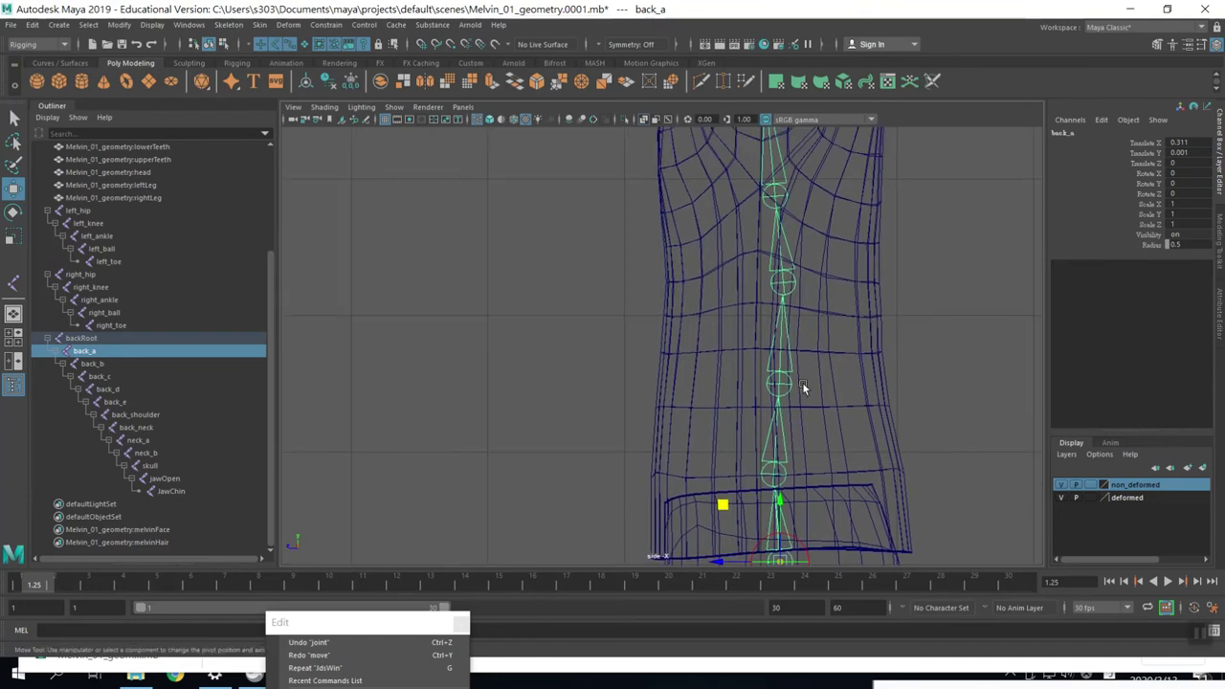
pyautogui.click(793, 388)
# - Raise back_c and back_d slightly within the torso
pyautogui.click(787, 388)
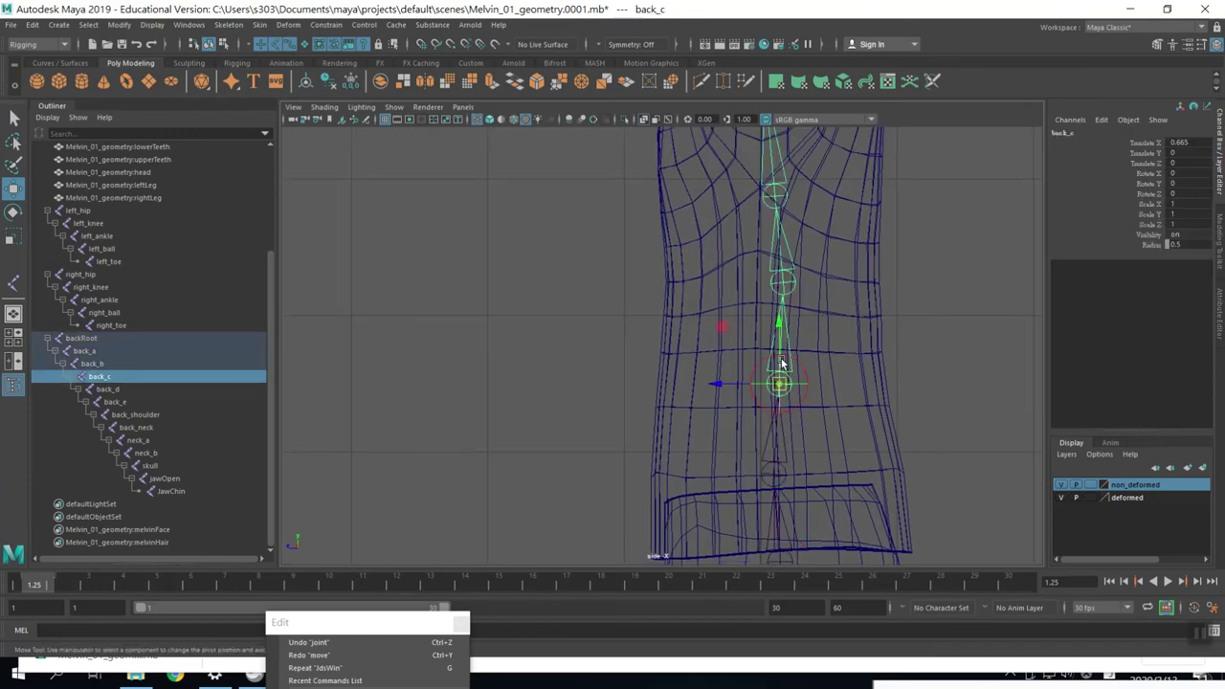
pyautogui.moveTo(783, 344); pyautogui.dragTo(783, 325)
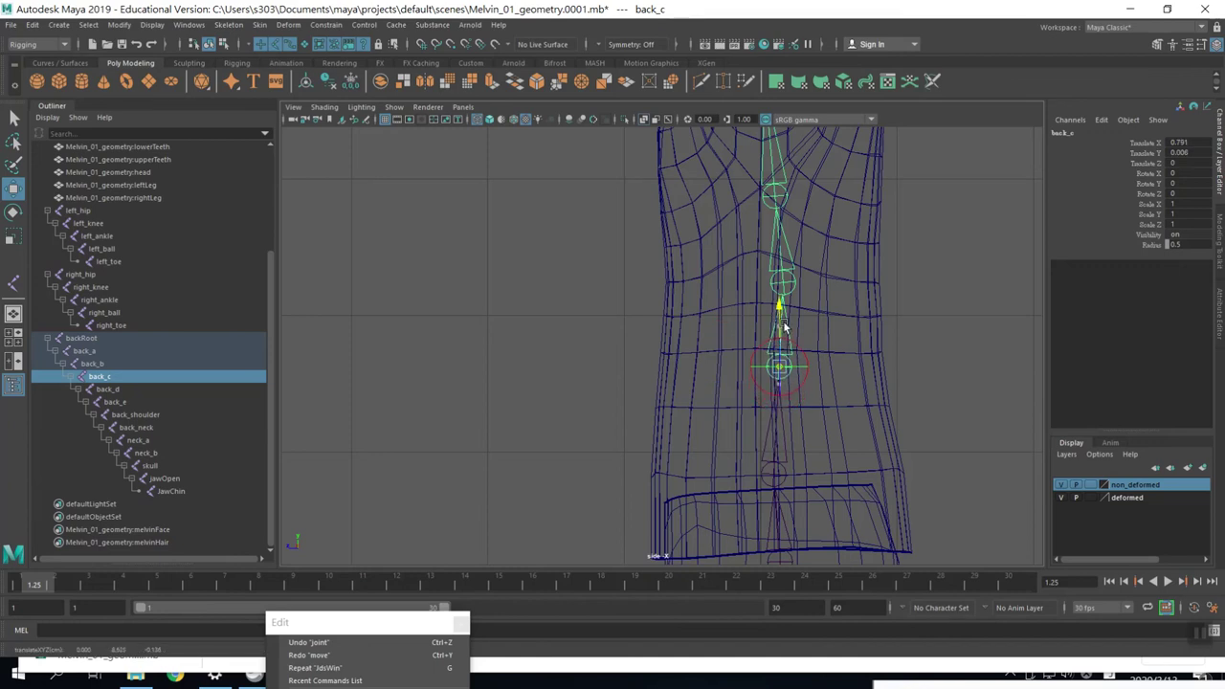
pyautogui.click(787, 273)
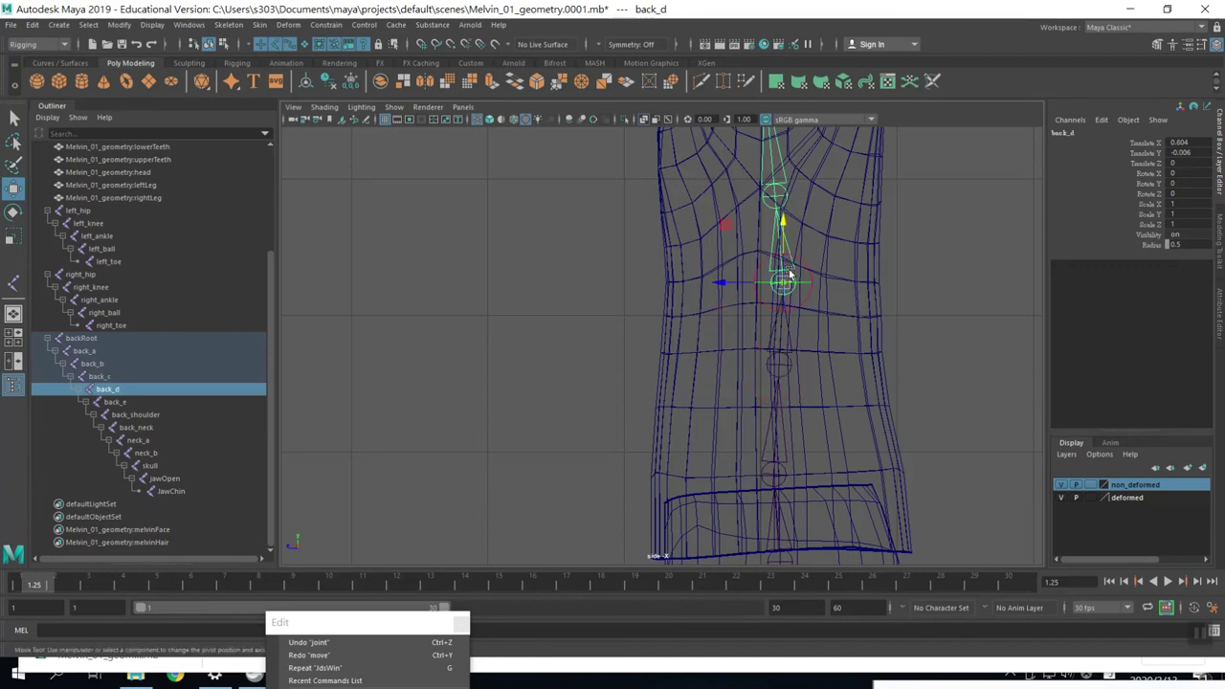
pyautogui.moveTo(785, 234); pyautogui.dragTo(785, 231)
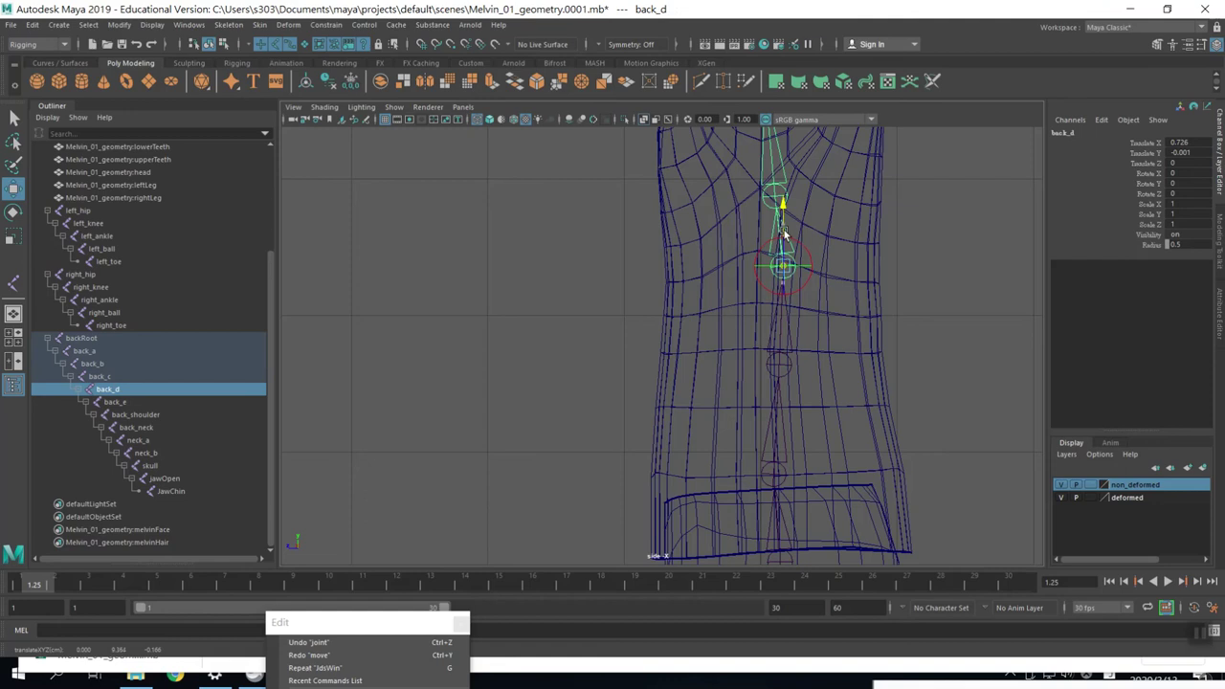
pyautogui.keyDown('alt'); pyautogui.moveTo(869, 275); pyautogui.dragTo(742, 382, button='middle'); pyautogui.keyUp('alt')
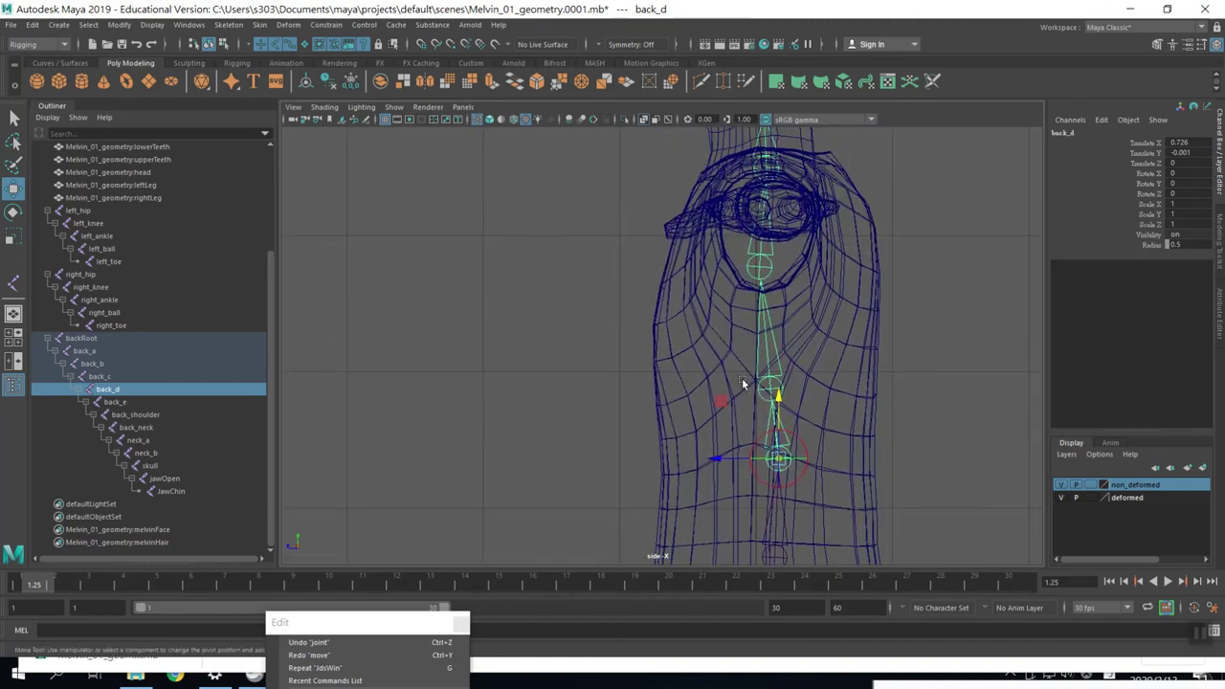
pyautogui.click(778, 380)
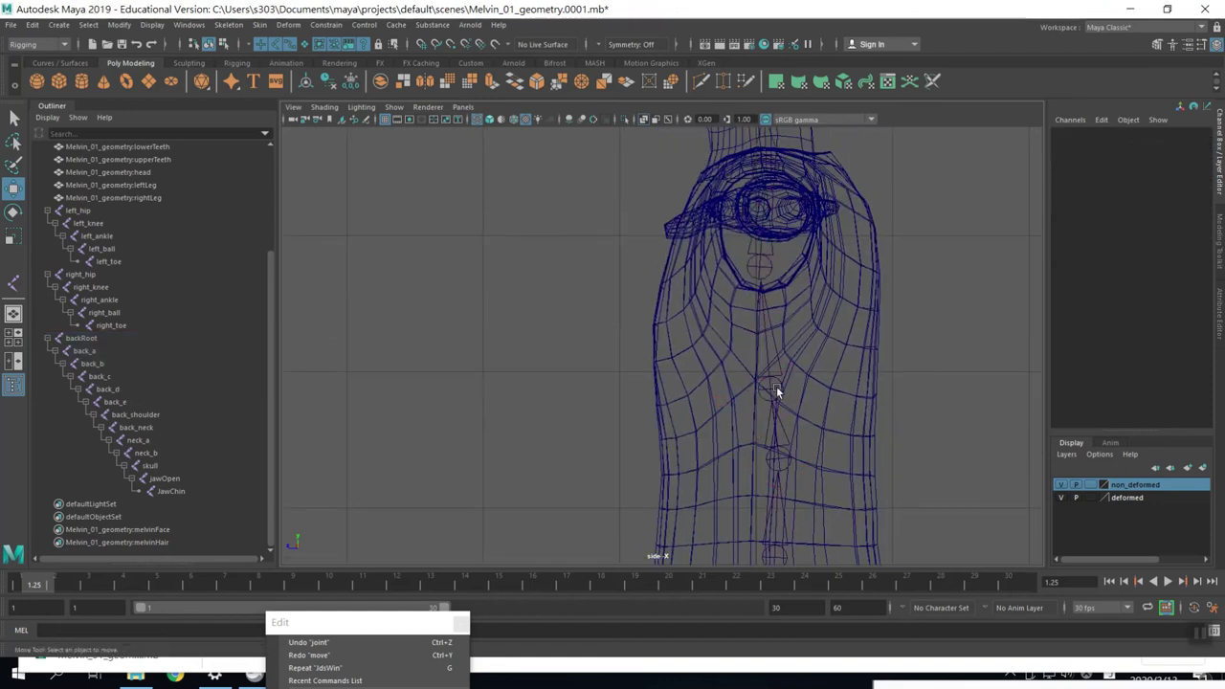
# - Move back_e alone up inside the chest, shifting it slightly sideways
pyautogui.click(777, 388)
pyautogui.moveTo(779, 383)
pyautogui.keyDown('alt'); pyautogui.mouseDown(button='middle')
pyautogui.moveTo(916, 438)
pyautogui.moveTo(928, 507)
pyautogui.moveTo(900, 409)
pyautogui.mouseUp(button='middle'); pyautogui.keyUp('alt')
pyautogui.press('d')
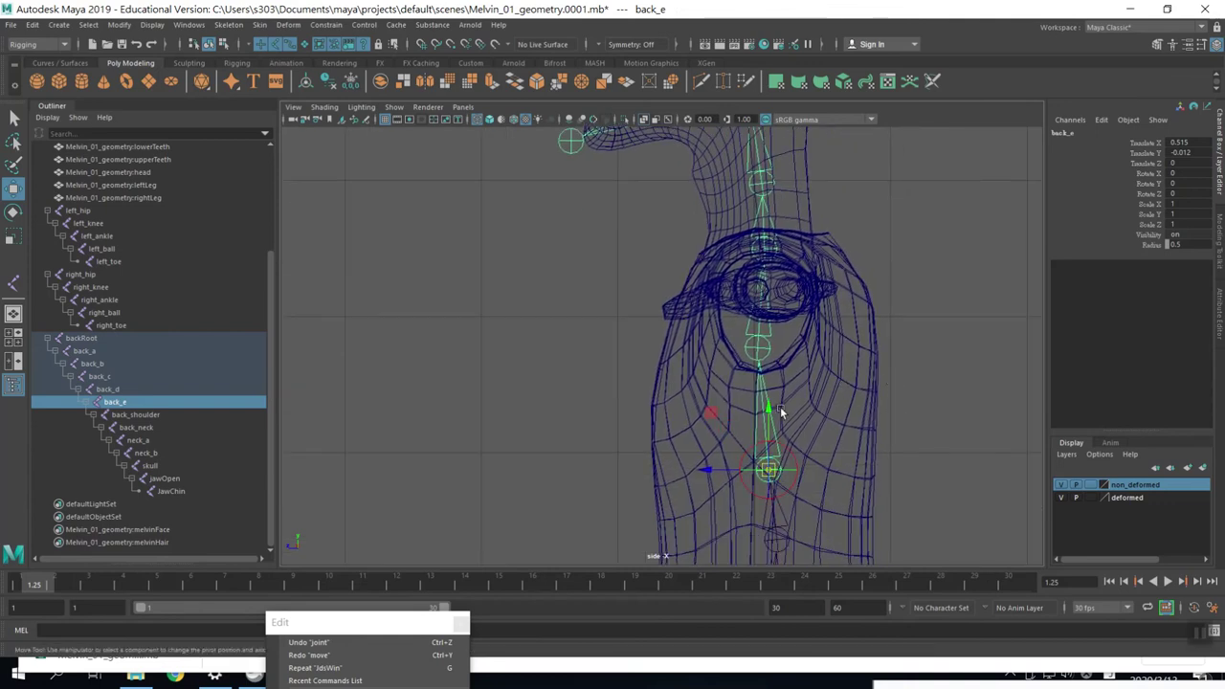
pyautogui.moveTo(772, 416); pyautogui.dragTo(772, 386)
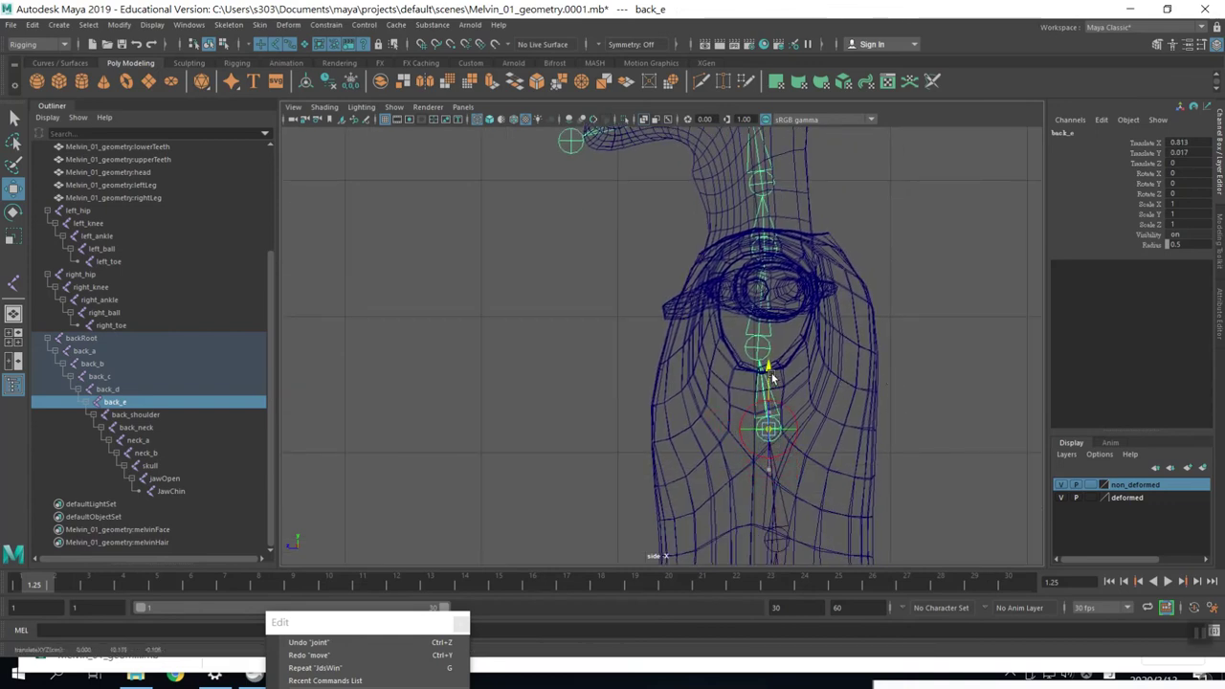
pyautogui.moveTo(719, 439); pyautogui.dragTo(714, 439)
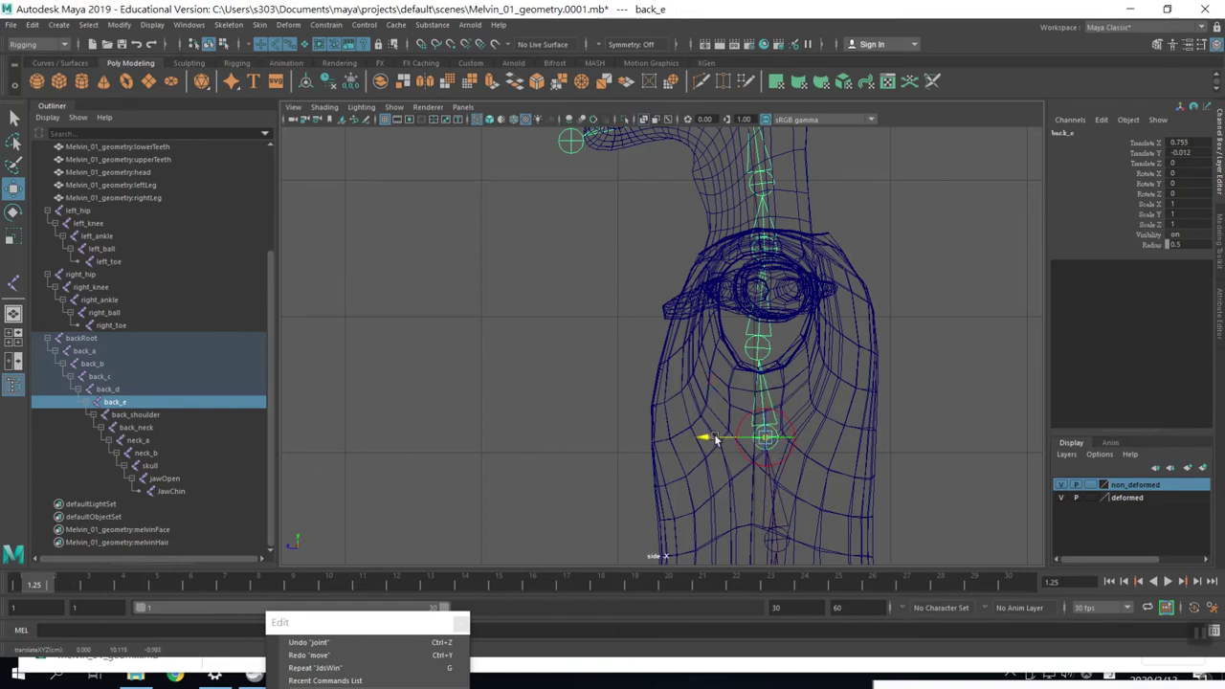
pyautogui.moveTo(767, 395); pyautogui.dragTo(767, 391)
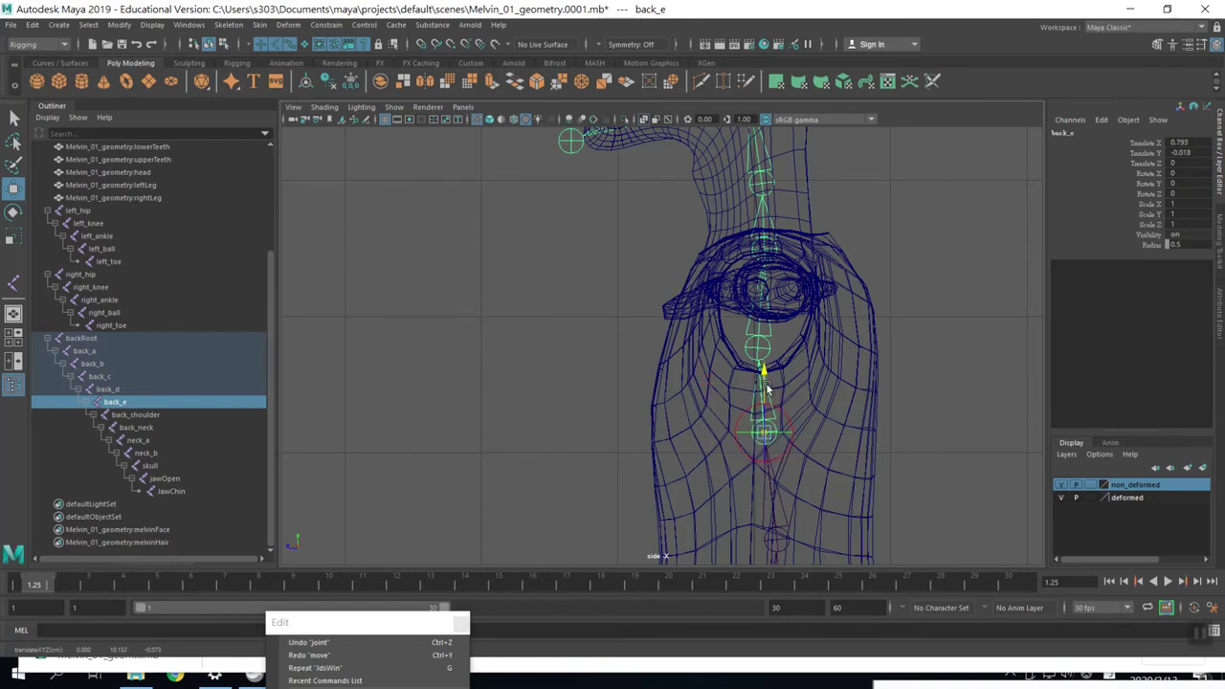
# - Raise back_shoulder up to shoulder level at Translate X 0.951, Y 0.038
pyautogui.click(765, 352)
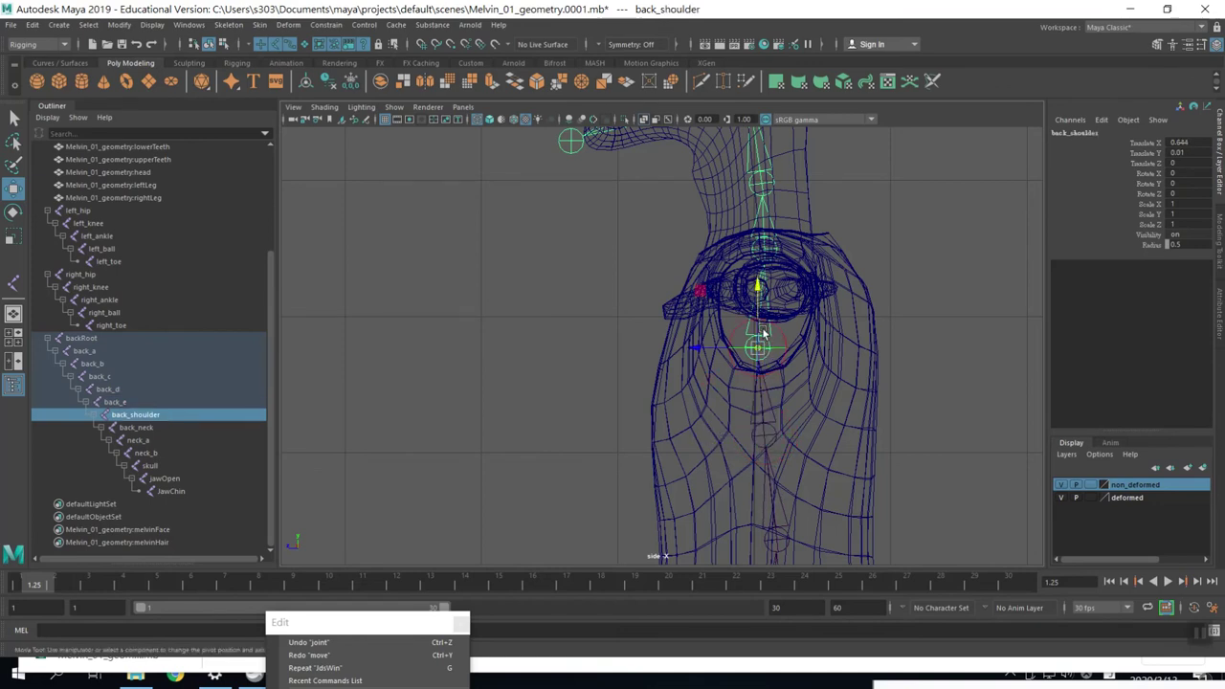
pyautogui.moveTo(762, 328); pyautogui.dragTo(757, 323)
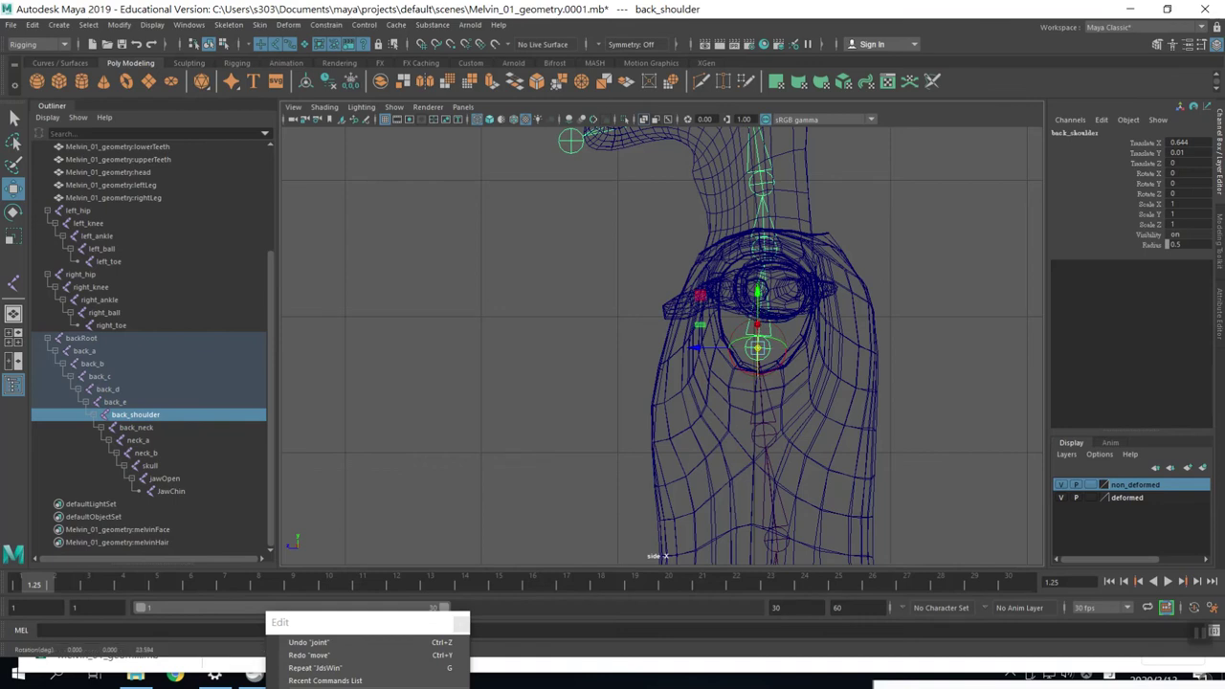
pyautogui.hotkey('ctrl', 'z')
pyautogui.moveTo(763, 298); pyautogui.dragTo(763, 284)
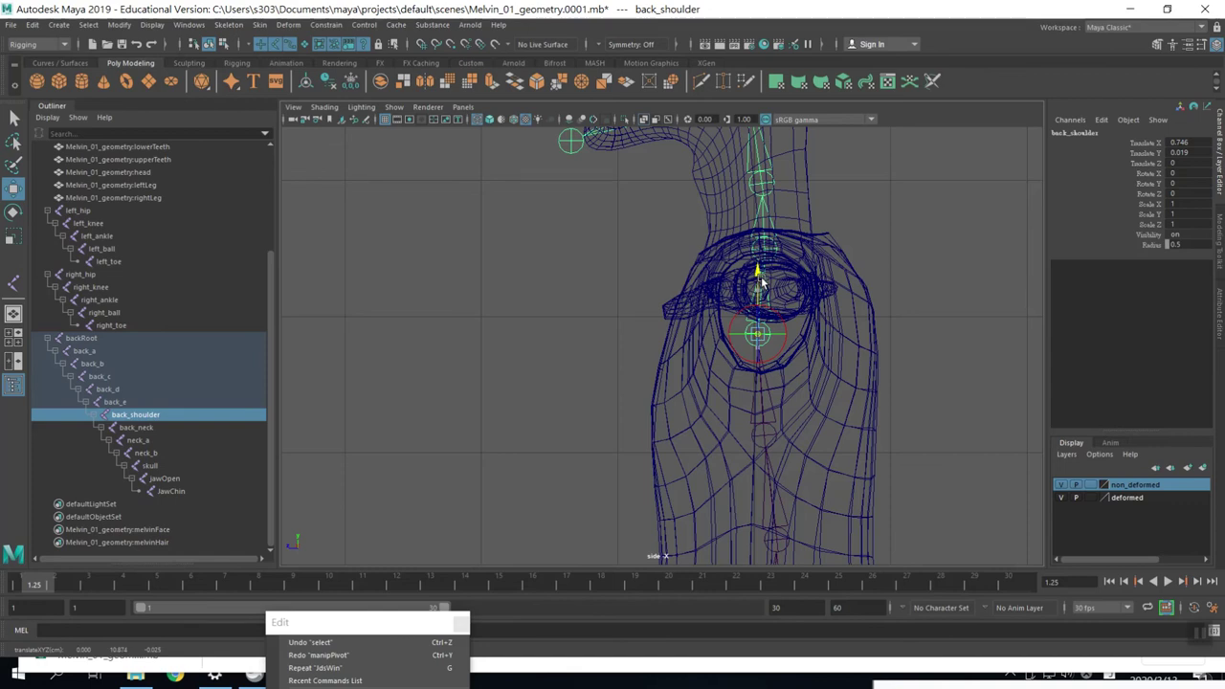
pyautogui.moveTo(763, 284); pyautogui.dragTo(762, 249)
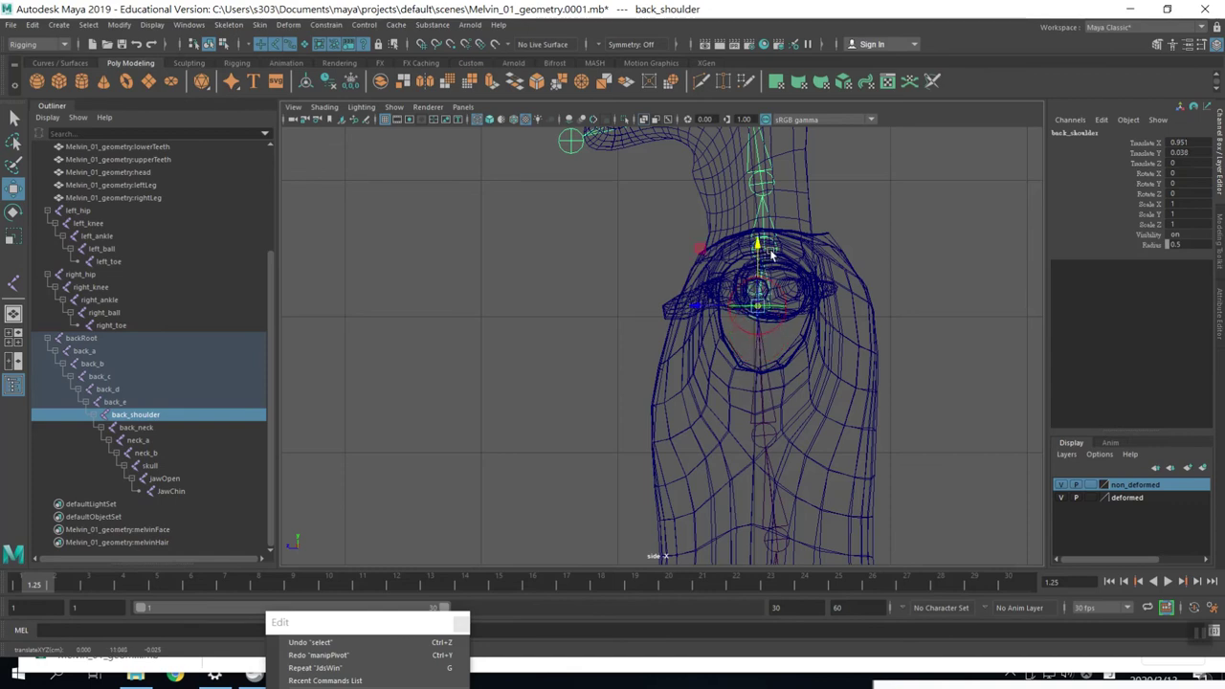
pyautogui.press('Down')
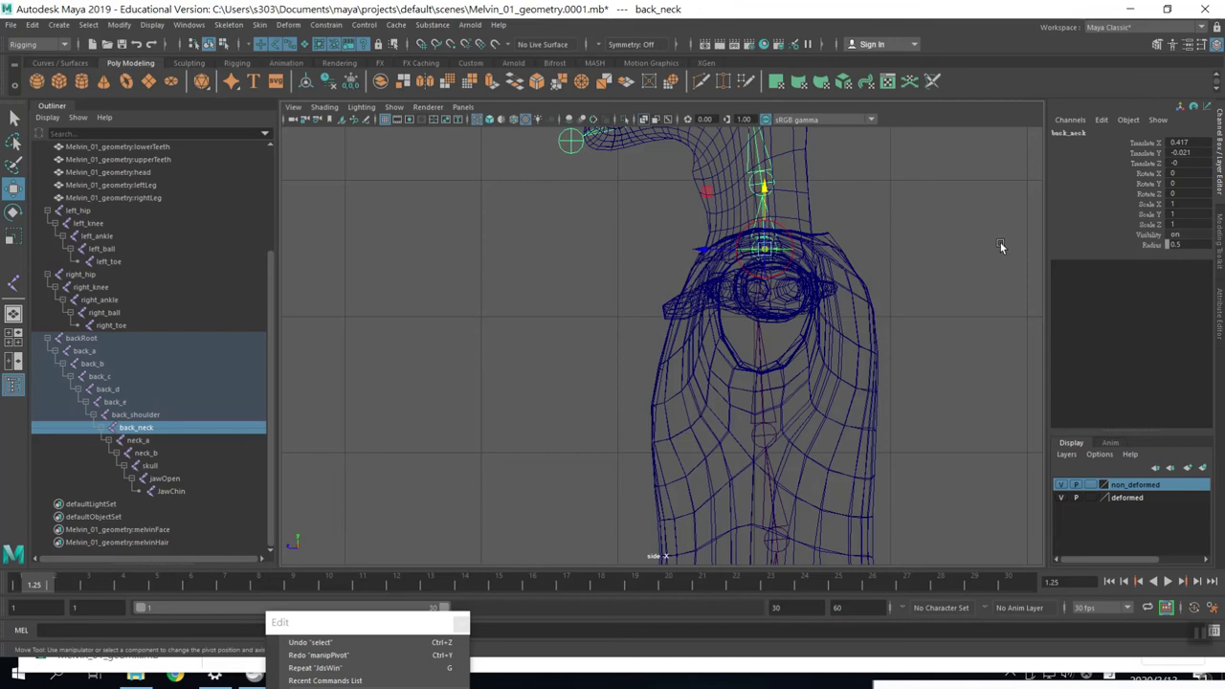
pyautogui.keyDown('alt'); pyautogui.moveTo(981, 238); pyautogui.dragTo(963, 378, button='middle'); pyautogui.keyUp('alt')
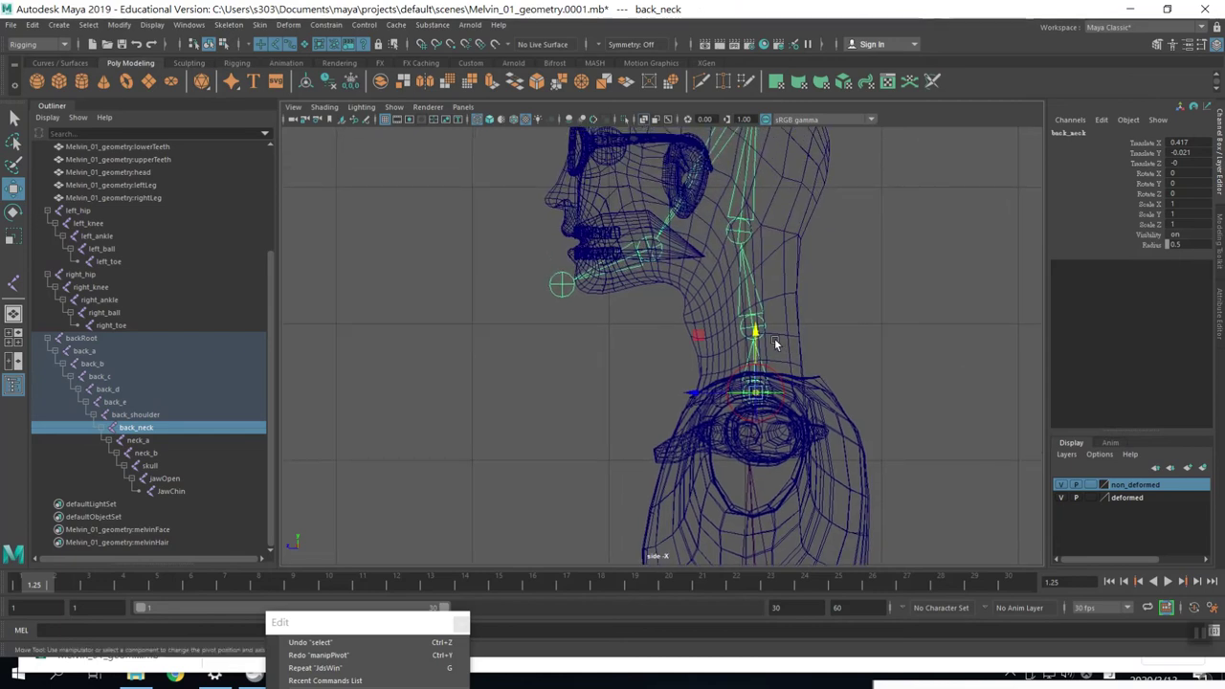
# - Raise back_neck and neck_a up into the neck
pyautogui.moveTo(759, 337); pyautogui.dragTo(761, 320)
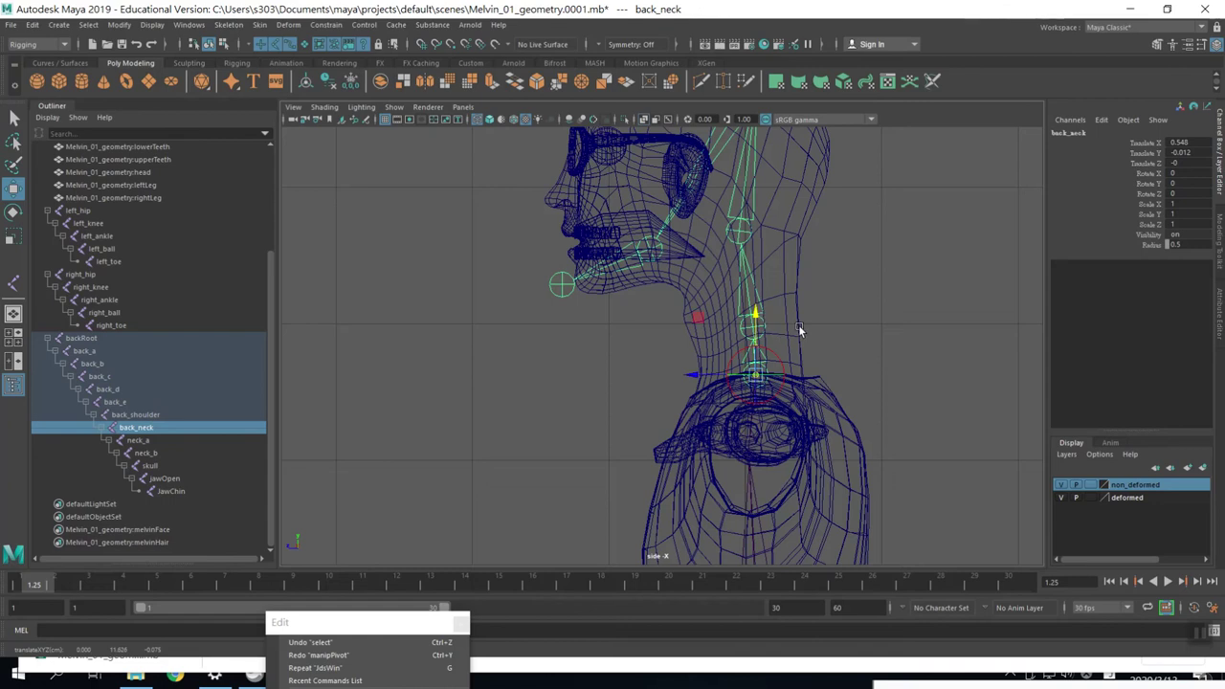
pyautogui.click(763, 333)
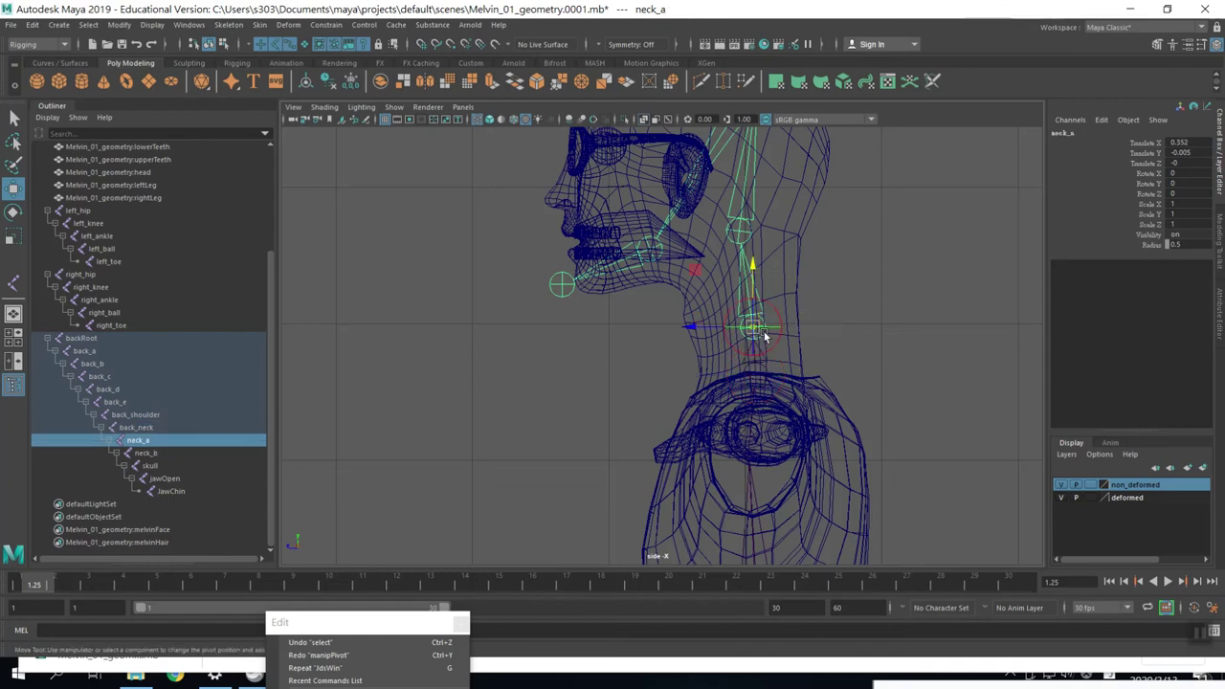
pyautogui.moveTo(693, 268); pyautogui.dragTo(692, 244, button='middle')
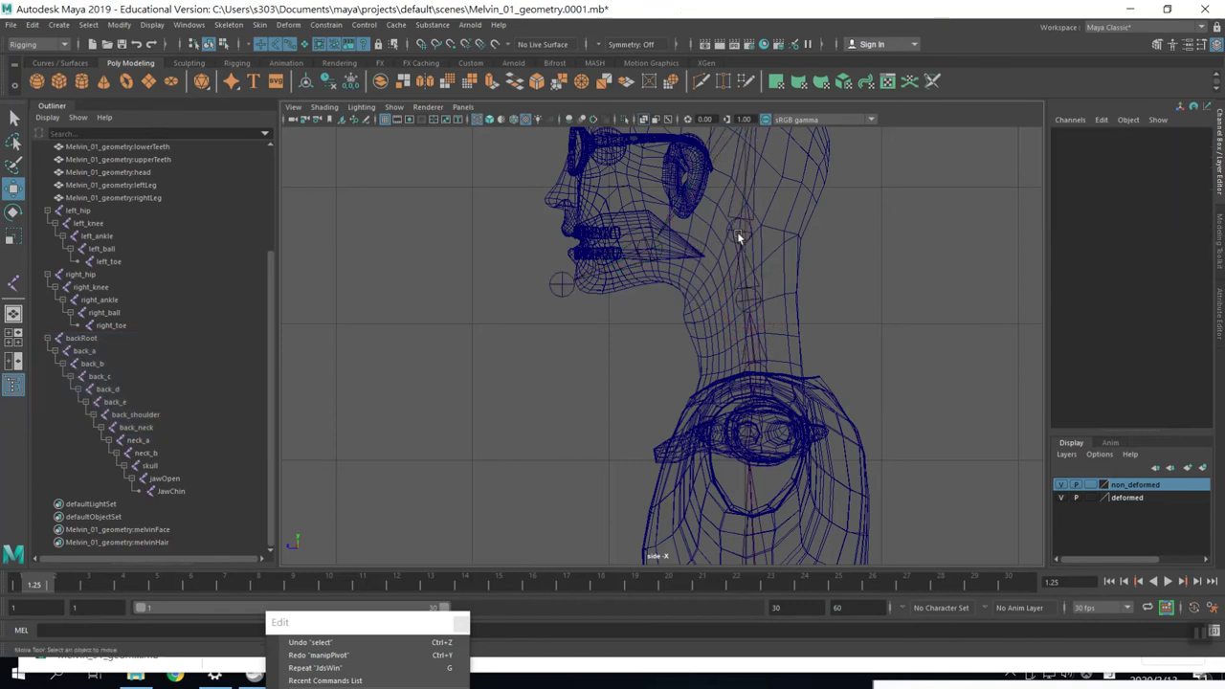
# - Move neck_b slightly down and forward to Translate X 0.465, Y -0.064, then switch to perspective view
pyautogui.click(739, 234)
pyautogui.click(739, 232)
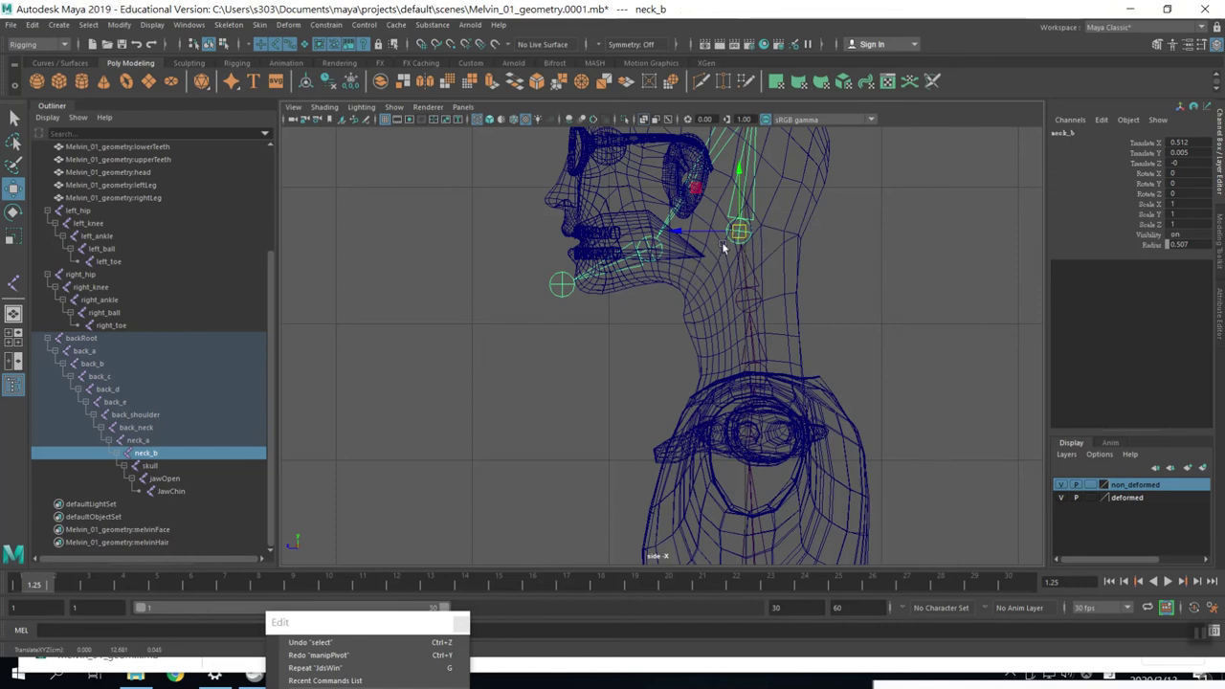
pyautogui.moveTo(742, 239); pyautogui.dragTo(735, 247)
pyautogui.hotkey('ctrl', 'z')
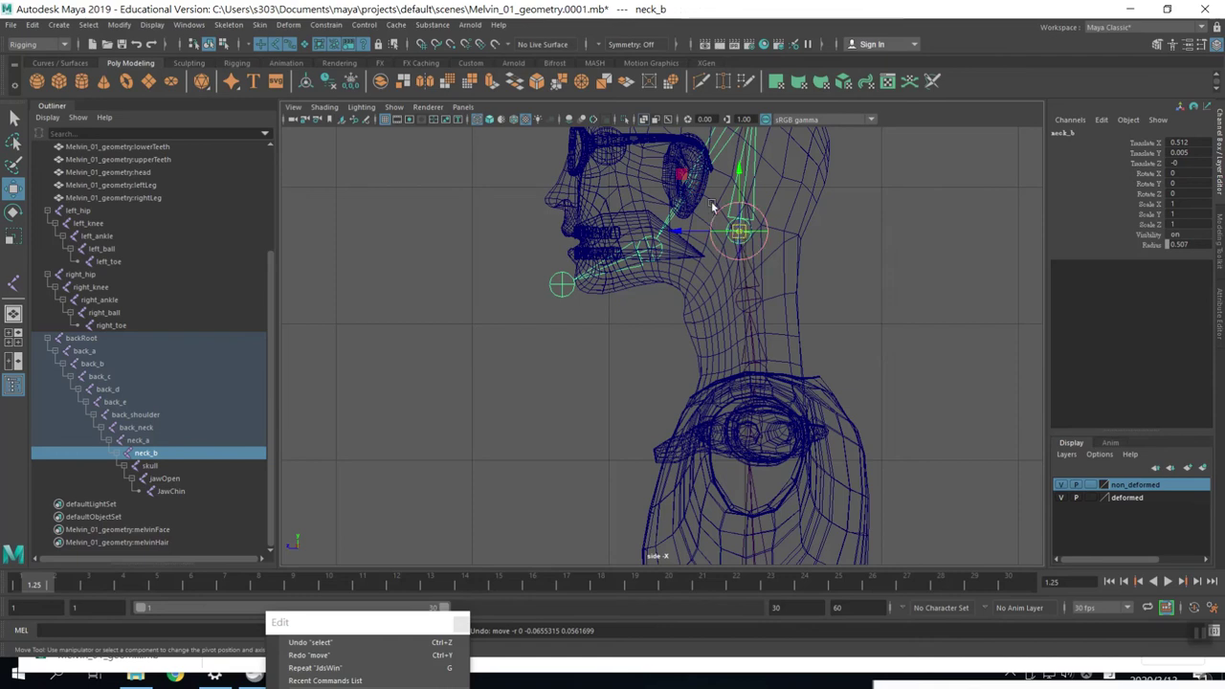
pyautogui.moveTo(678, 170); pyautogui.dragTo(673, 184, button='middle')
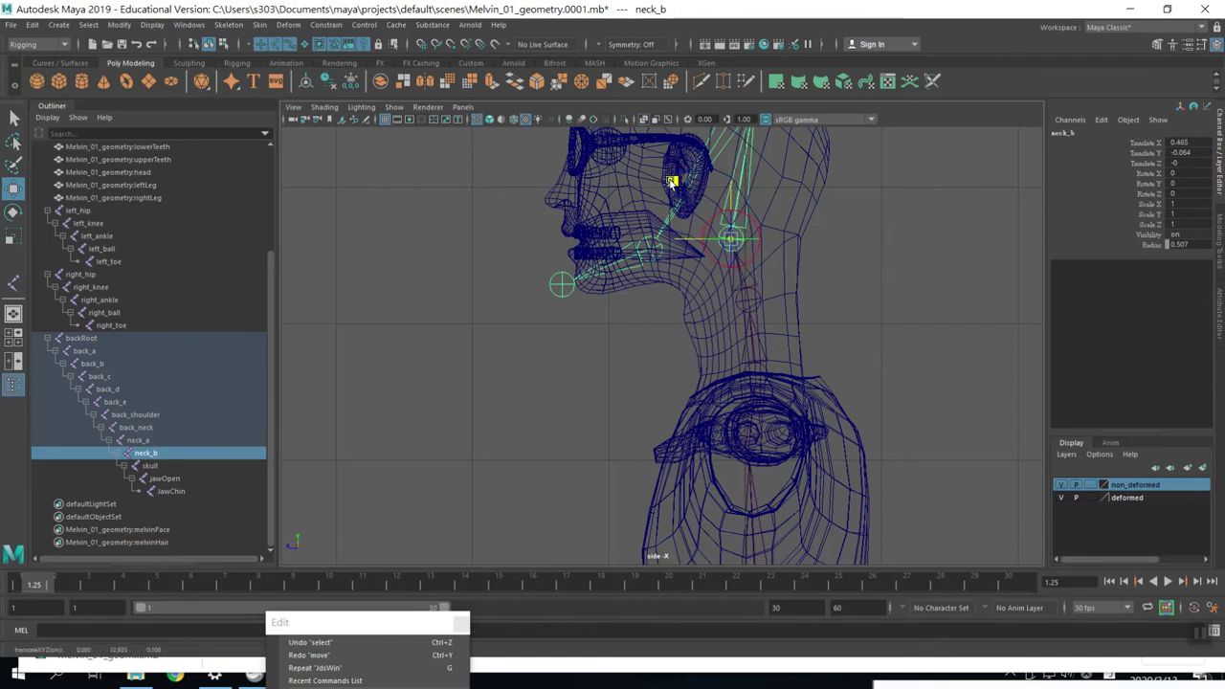
pyautogui.press('space')
pyautogui.moveTo(950, 368)
pyautogui.mouseDown()
pyautogui.moveTo(942, 400)
pyautogui.moveTo(951, 386)
pyautogui.mouseUp()
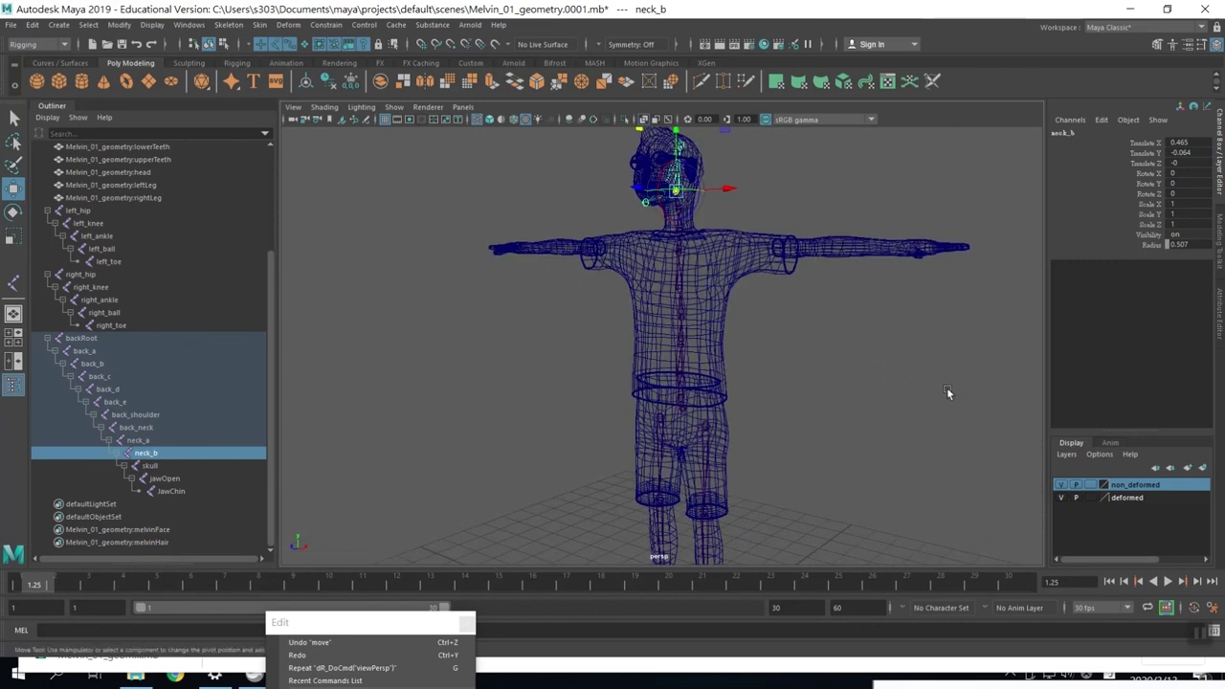
# - Deselect the joints, turn on shaded display and orbit to view the character at an angle
pyautogui.press('q')
pyautogui.click(886, 393)
pyautogui.moveTo(886, 394)
pyautogui.keyDown('alt'); pyautogui.mouseDown()
pyautogui.moveTo(796, 403)
pyautogui.moveTo(890, 401)
pyautogui.mouseUp(); pyautogui.keyUp('alt')
pyautogui.press('5')
pyautogui.keyDown('alt'); pyautogui.moveTo(829, 415); pyautogui.dragTo(849, 400, button='right'); pyautogui.keyUp('alt')
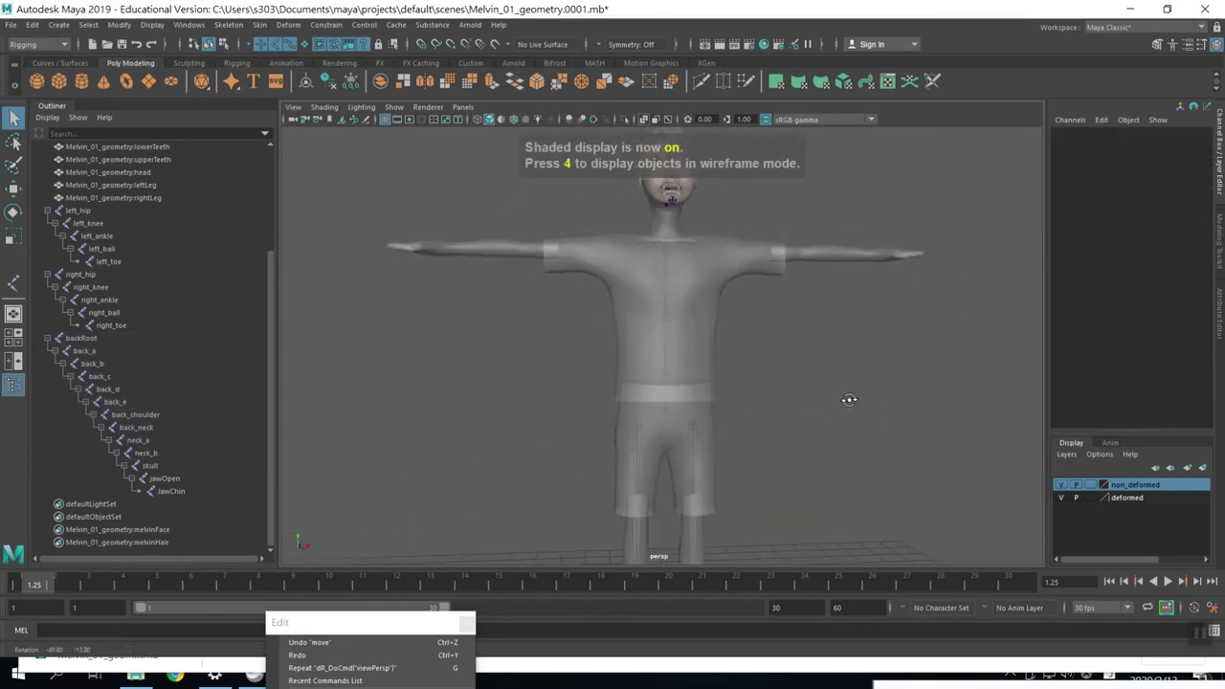
pyautogui.keyDown('alt'); pyautogui.moveTo(849, 400); pyautogui.dragTo(769, 405); pyautogui.keyUp('alt')
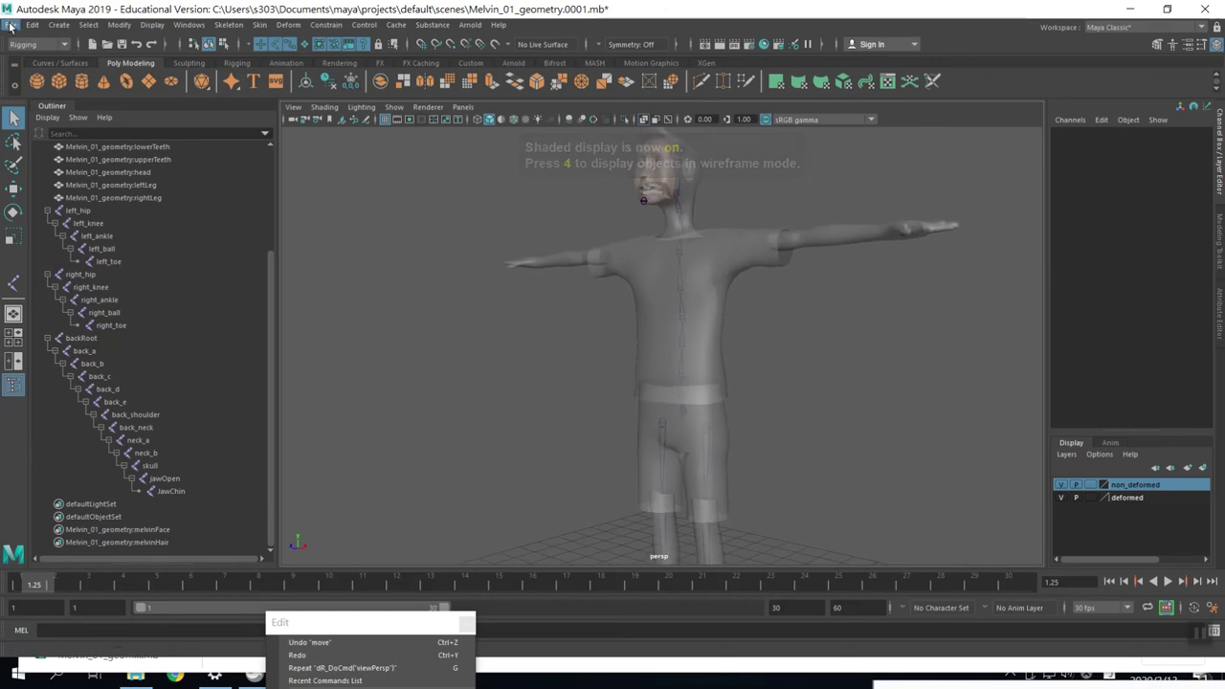
# - Increment and Save the scene as Melvin_01_geometry.0002
pyautogui.click(11, 25)
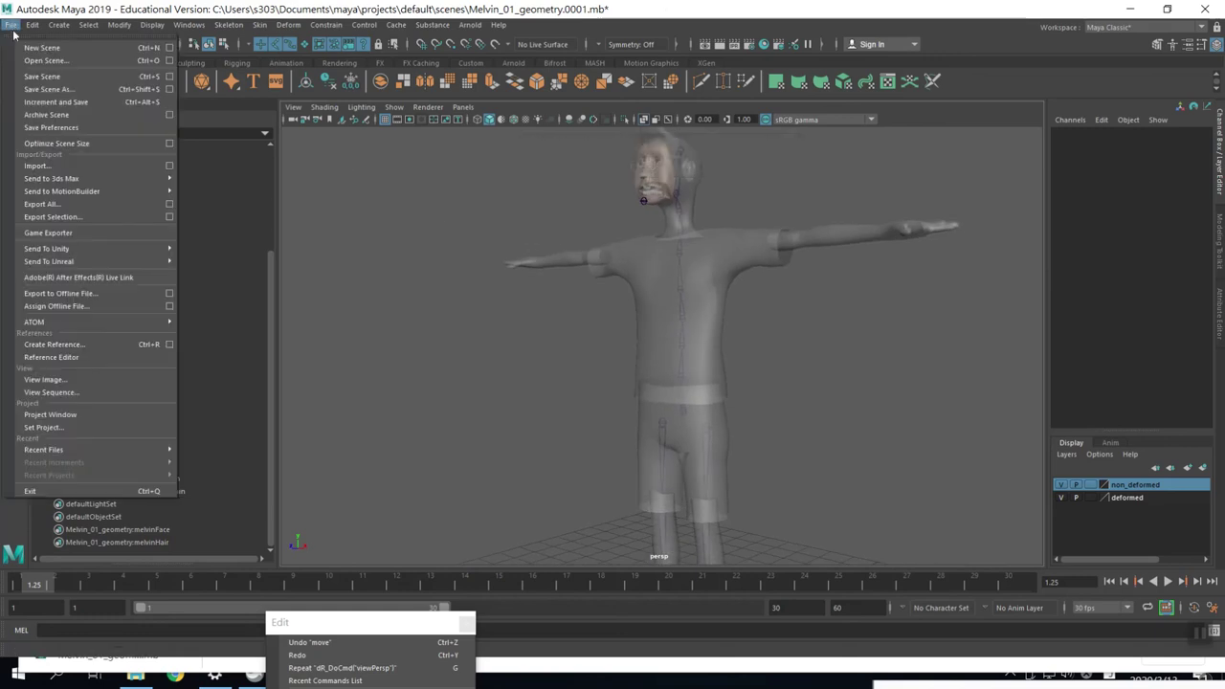
pyautogui.click(66, 102)
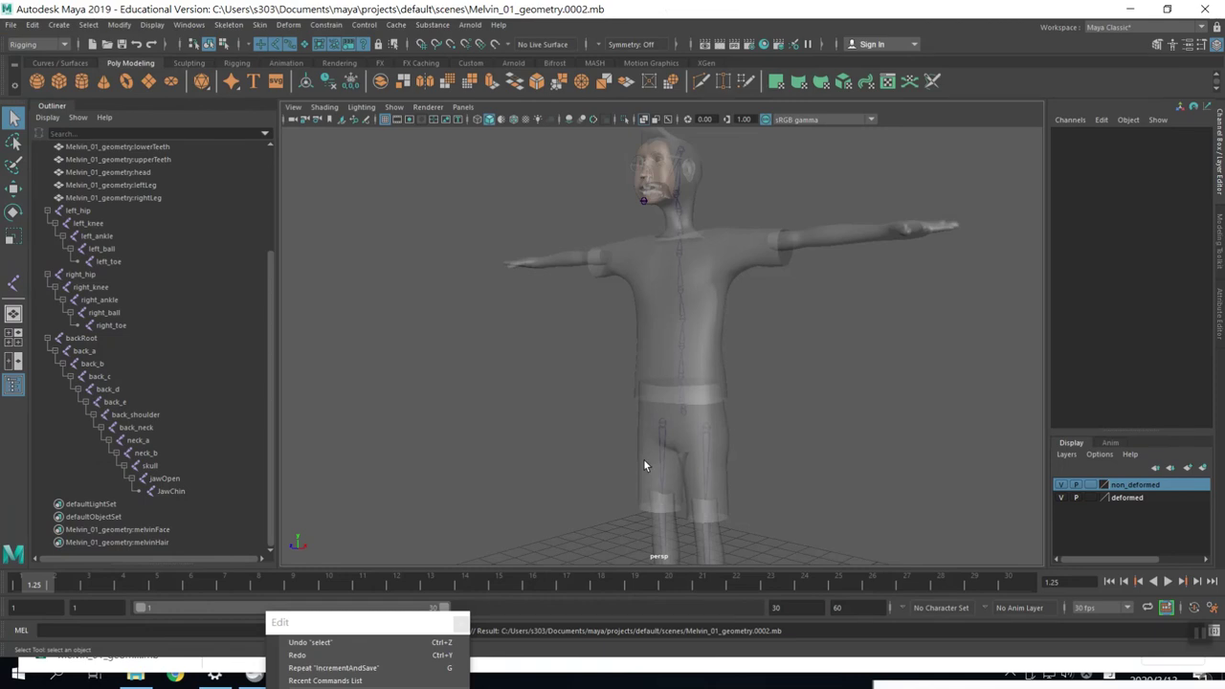
pyautogui.keyDown('alt'); pyautogui.moveTo(644, 459); pyautogui.dragTo(501, 454); pyautogui.keyUp('alt')
pyautogui.moveTo(501, 454)
pyautogui.keyDown('alt'); pyautogui.mouseDown(button='right')
pyautogui.moveTo(927, 447)
pyautogui.moveTo(704, 464)
pyautogui.mouseUp(button='right'); pyautogui.keyUp('alt')
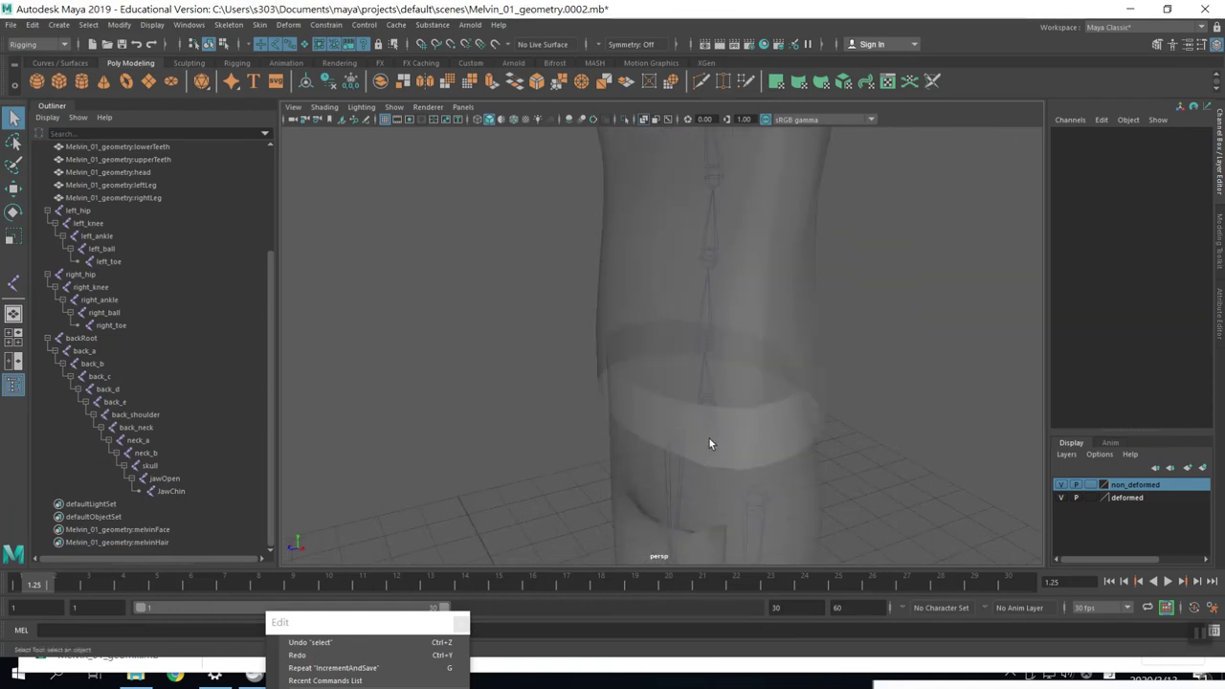
# - Select backRoot and show the joints' local rotation axes
pyautogui.click(709, 446)
pyautogui.keyDown('alt'); pyautogui.moveTo(741, 424); pyautogui.dragTo(752, 358, button='right'); pyautogui.keyUp('alt')
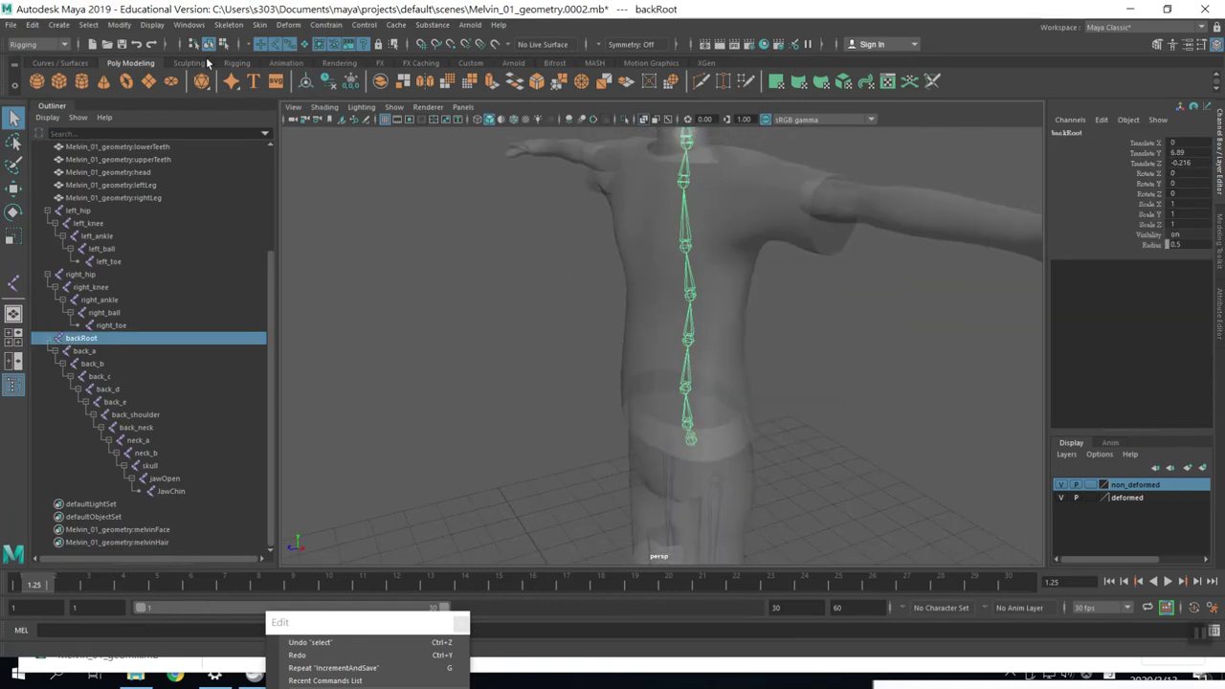
pyautogui.click(222, 44)
pyautogui.moveTo(760, 309)
pyautogui.keyDown('alt'); pyautogui.mouseDown()
pyautogui.moveTo(773, 380)
pyautogui.moveTo(770, 359)
pyautogui.mouseUp(); pyautogui.keyUp('alt')
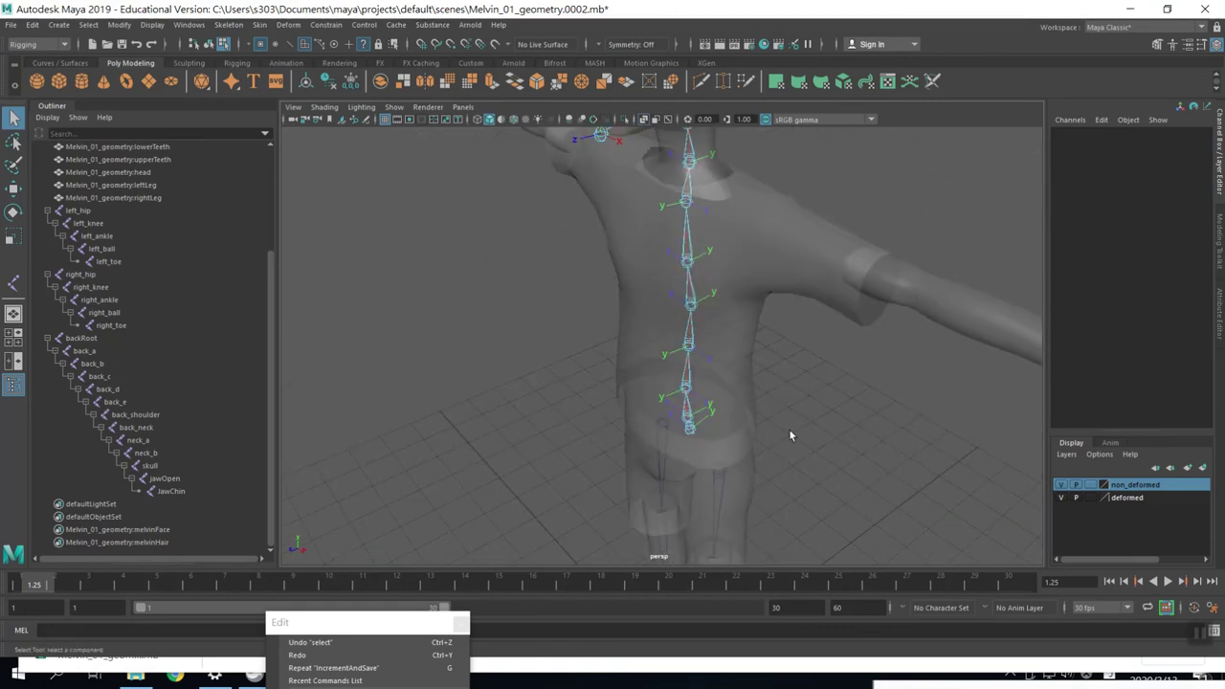
# - Toggle X-Ray with Alt+X to make the body see-through, and open the Create Joints settings
pyautogui.hotkey('alt', 'x')
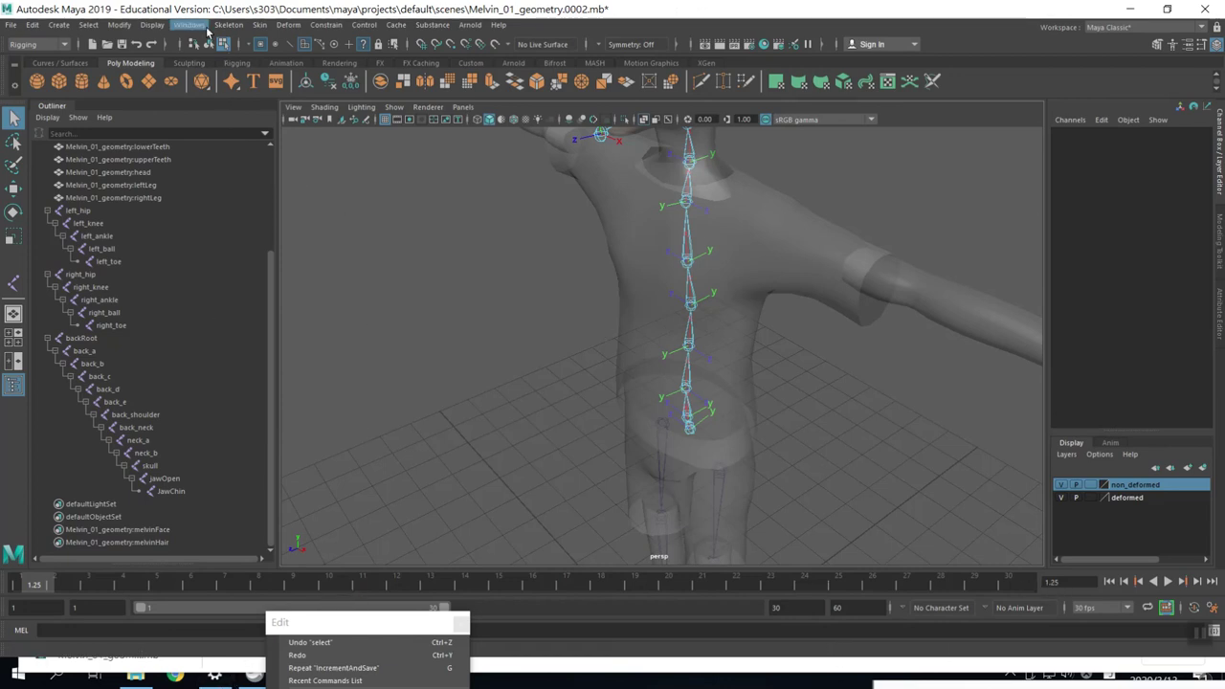
pyautogui.click(223, 27)
pyautogui.click(359, 58)
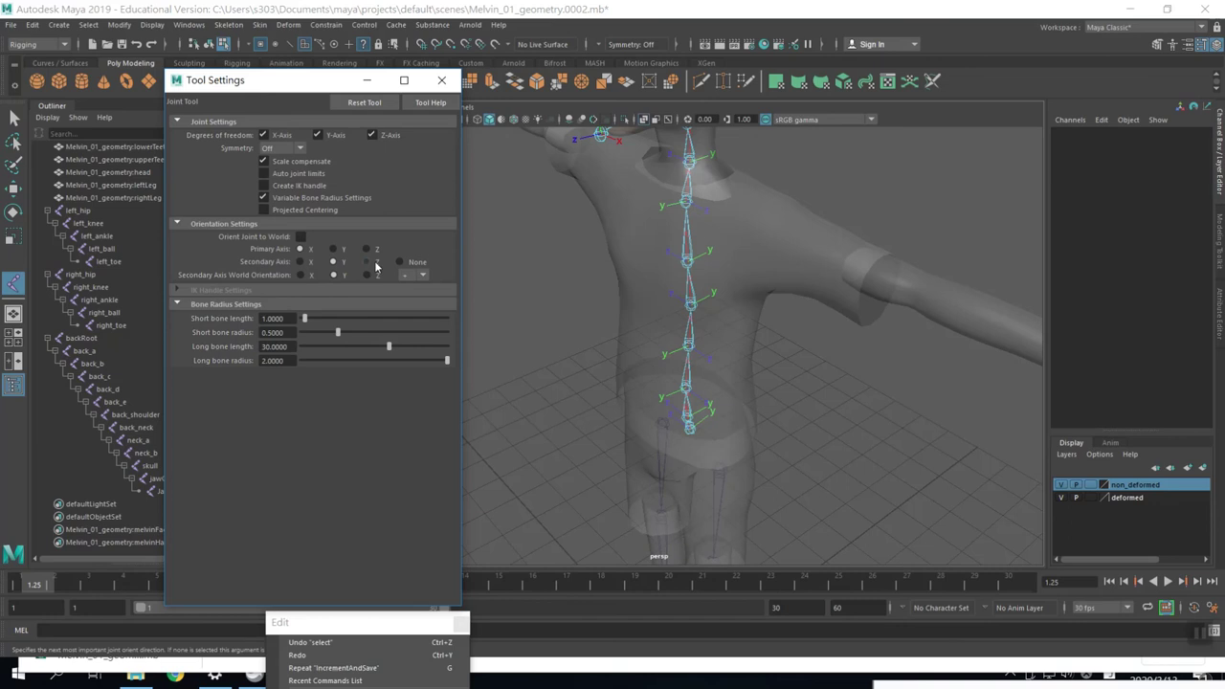
# - Set the joint orientation's Secondary Axis to Y in the Create Joints settings
pyautogui.scroll(3, 635, 348)
pyautogui.moveTo(634, 347)
pyautogui.keyDown('alt'); pyautogui.mouseDown()
pyautogui.moveTo(799, 396)
pyautogui.moveTo(725, 375)
pyautogui.mouseUp(); pyautogui.keyUp('alt')
pyautogui.scroll(3, 798, 397)
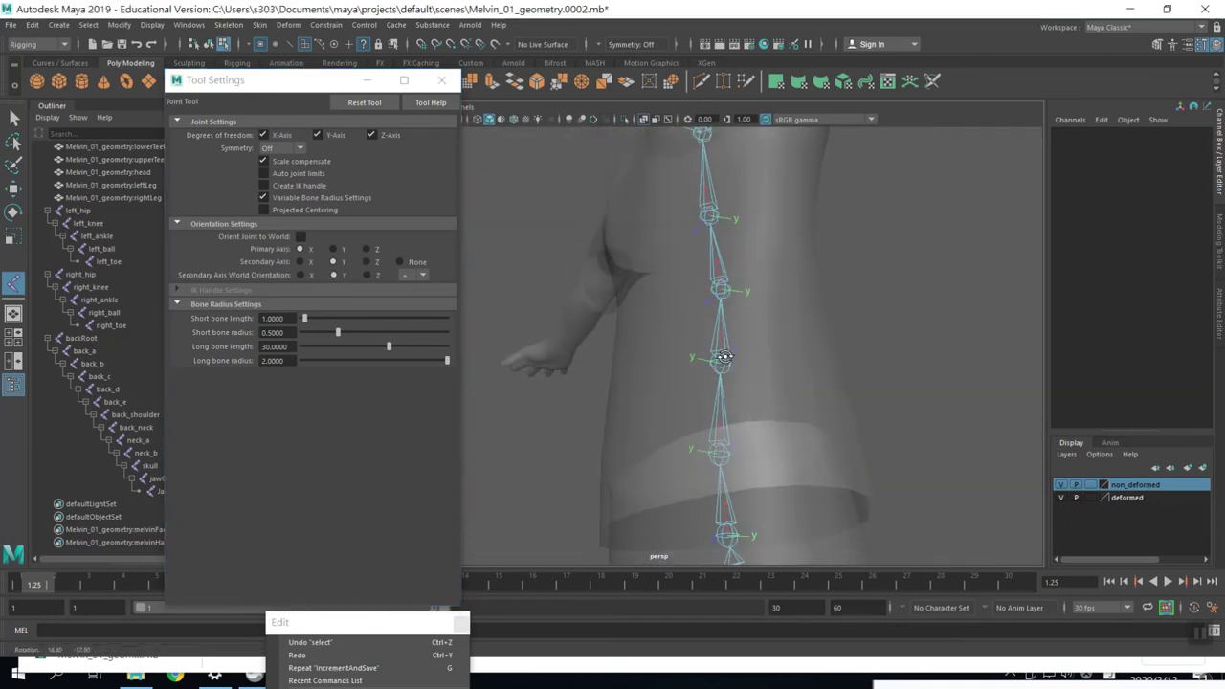
pyautogui.keyDown('alt'); pyautogui.moveTo(724, 416); pyautogui.dragTo(852, 431); pyautogui.keyUp('alt')
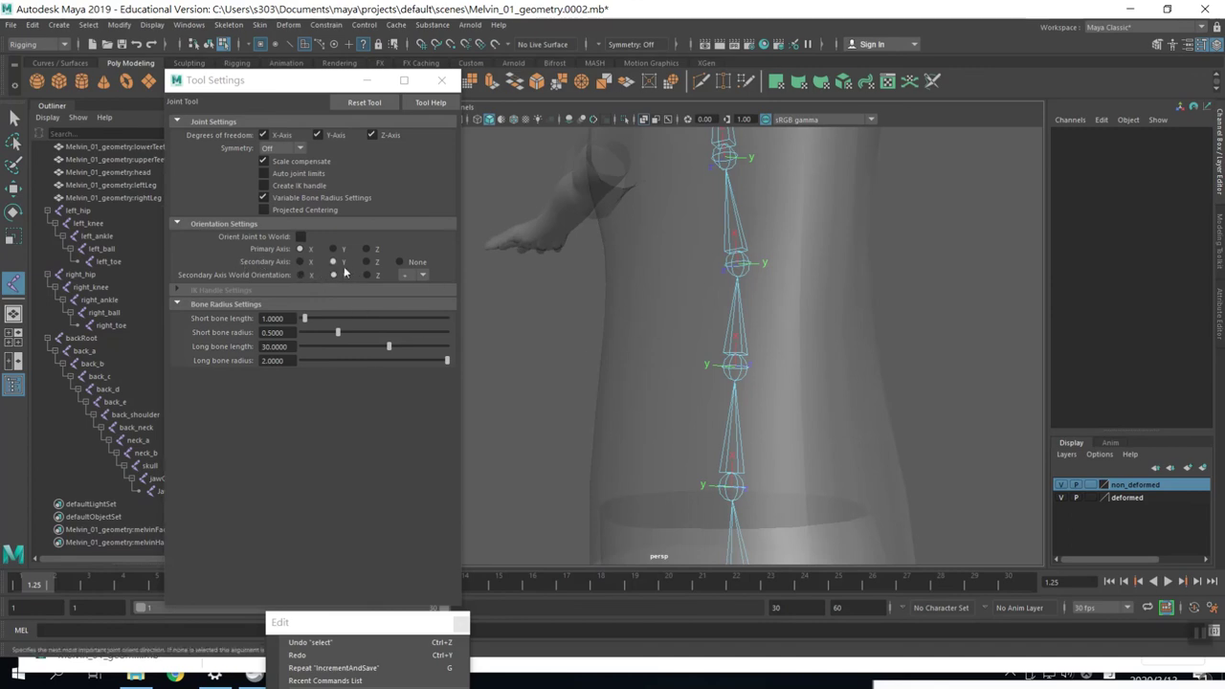
pyautogui.click(332, 262)
# - Orbit around the spine to inspect the joint chain's orientation
pyautogui.moveTo(806, 375)
pyautogui.keyDown('alt'); pyautogui.mouseDown()
pyautogui.moveTo(815, 399)
pyautogui.moveTo(777, 405)
pyautogui.moveTo(814, 399)
pyautogui.mouseUp(); pyautogui.keyUp('alt')
pyautogui.moveTo(815, 391)
pyautogui.keyDown('alt'); pyautogui.mouseDown(button='right')
pyautogui.moveTo(820, 419)
pyautogui.moveTo(699, 422)
pyautogui.mouseUp(button='right'); pyautogui.keyUp('alt')
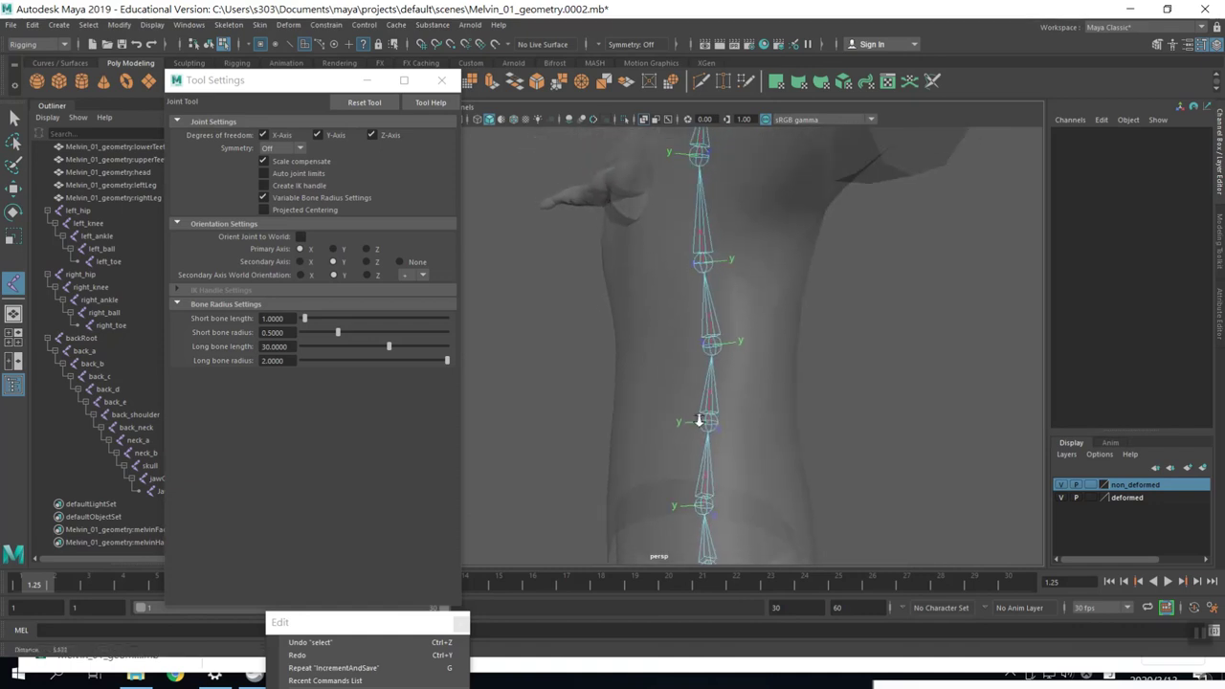
pyautogui.moveTo(723, 390)
pyautogui.keyDown('alt'); pyautogui.mouseDown()
pyautogui.moveTo(720, 421)
pyautogui.moveTo(689, 416)
pyautogui.moveTo(704, 418)
pyautogui.mouseUp(); pyautogui.keyUp('alt')
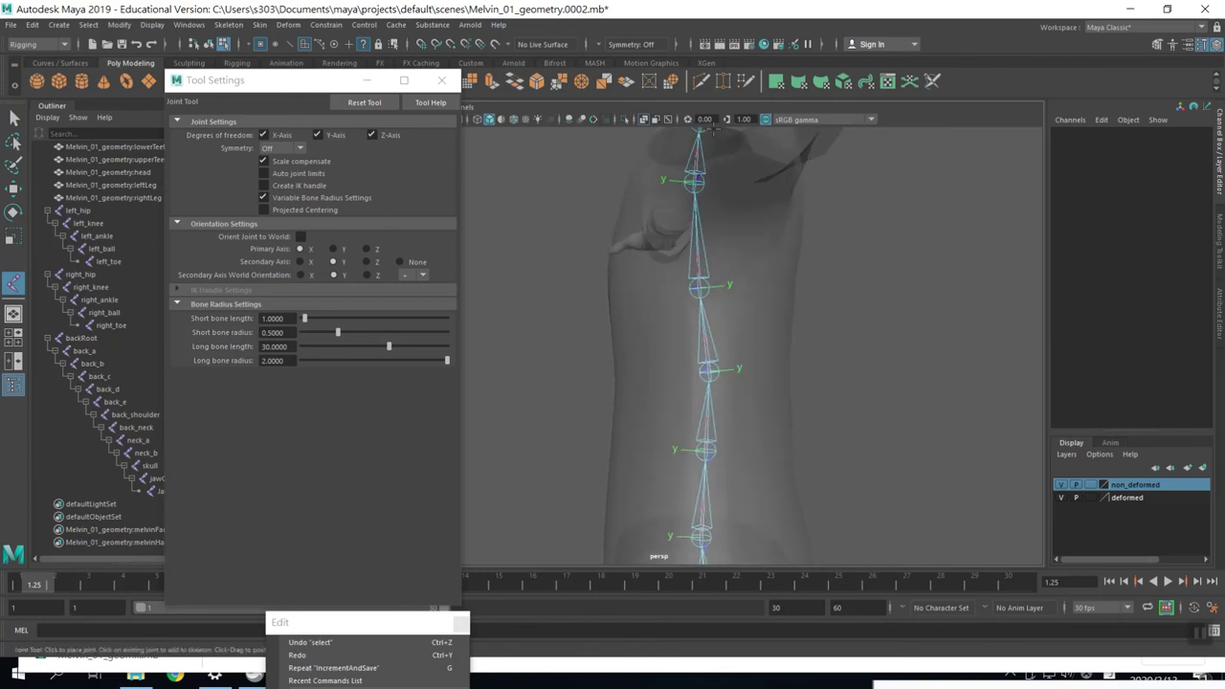
pyautogui.moveTo(824, 403)
pyautogui.keyDown('alt'); pyautogui.mouseDown()
pyautogui.moveTo(796, 424)
pyautogui.moveTo(812, 422)
pyautogui.mouseUp(); pyautogui.keyUp('alt')
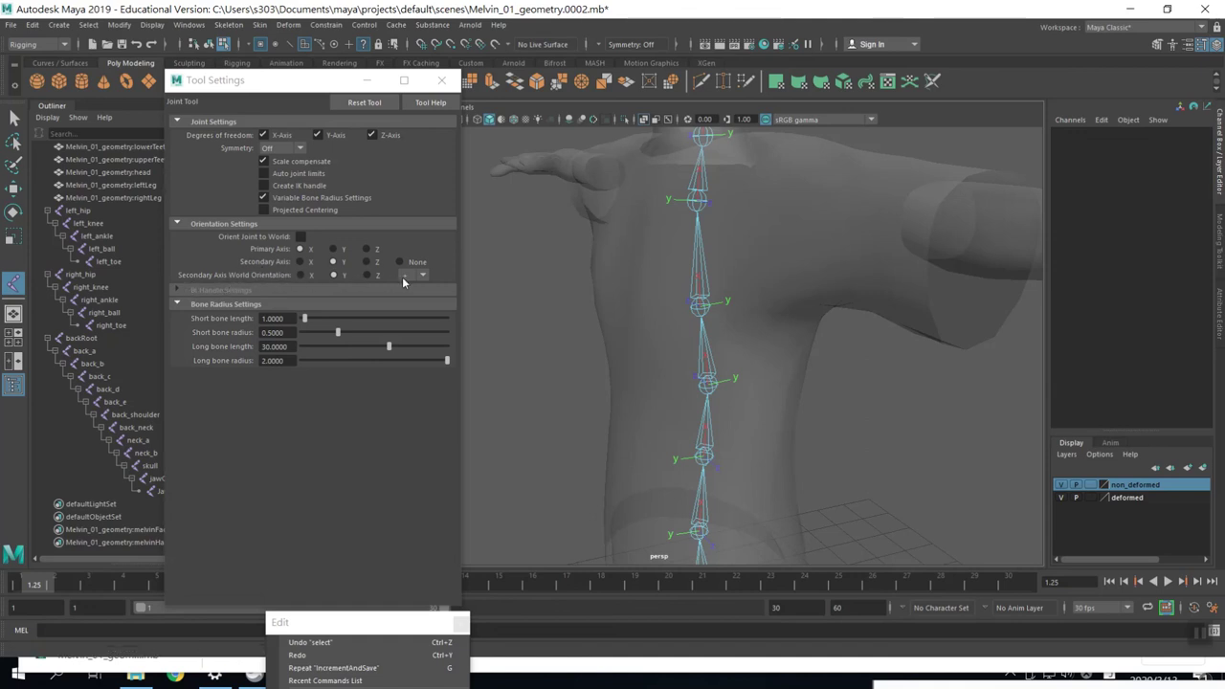
pyautogui.moveTo(831, 412)
pyautogui.keyDown('alt'); pyautogui.mouseDown()
pyautogui.moveTo(834, 339)
pyautogui.moveTo(741, 341)
pyautogui.moveTo(727, 443)
pyautogui.moveTo(706, 432)
pyautogui.mouseUp(); pyautogui.keyUp('alt')
# - Select the spine chain from backRoot, then minimize Maya and the browser
pyautogui.click(82, 338)
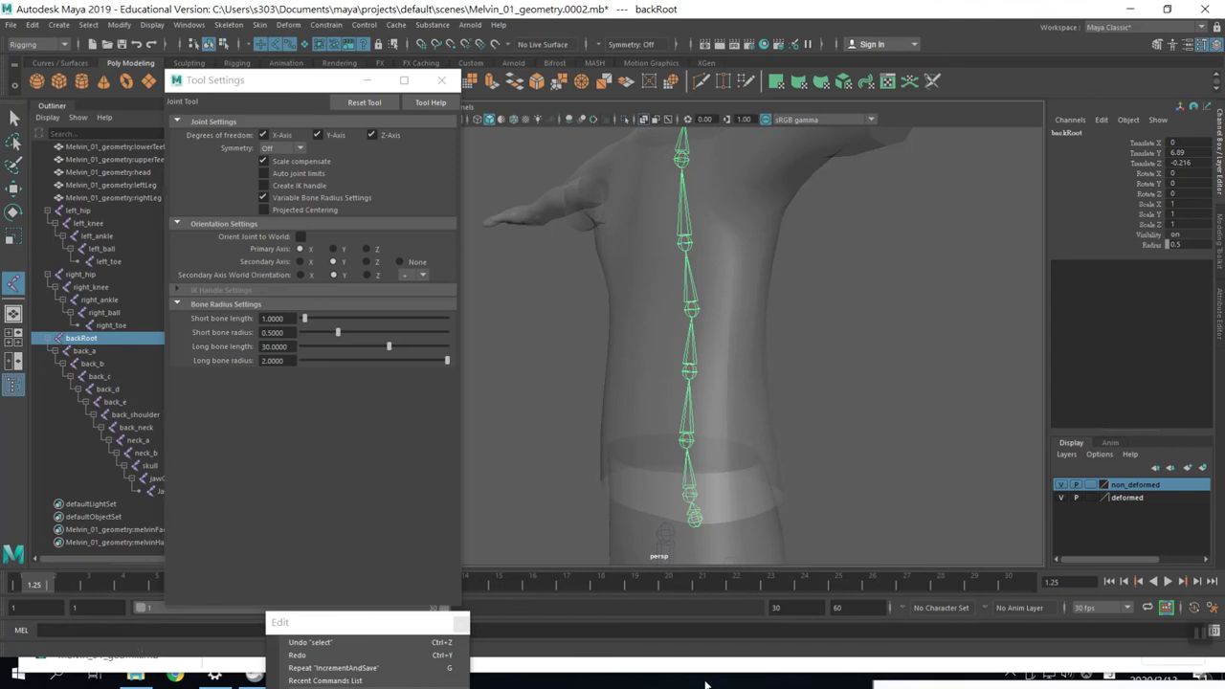
pyautogui.click(1131, 9)
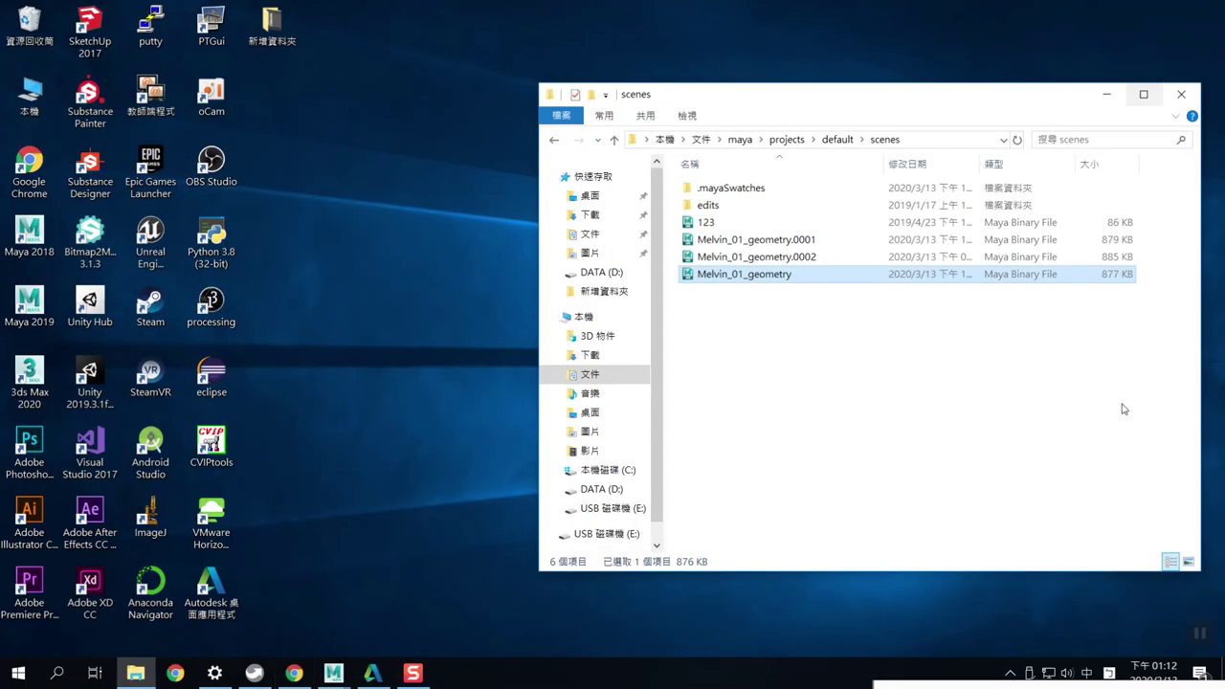
pyautogui.click(1142, 34)
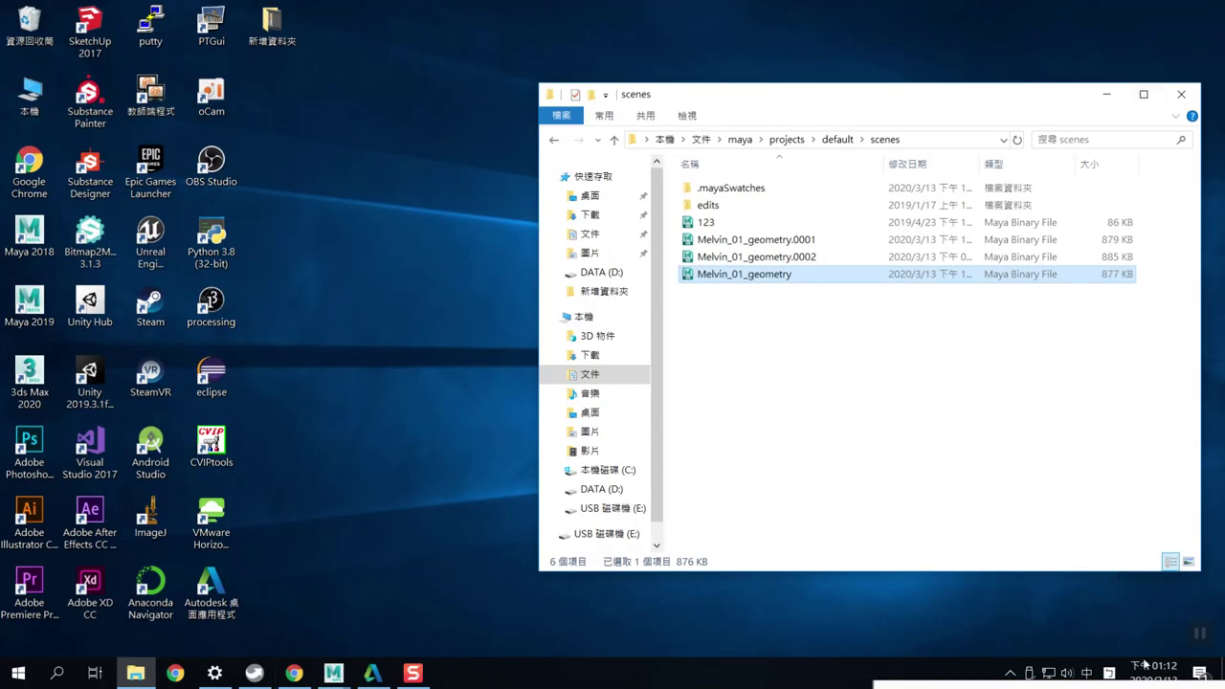
pyautogui.click(1009, 674)
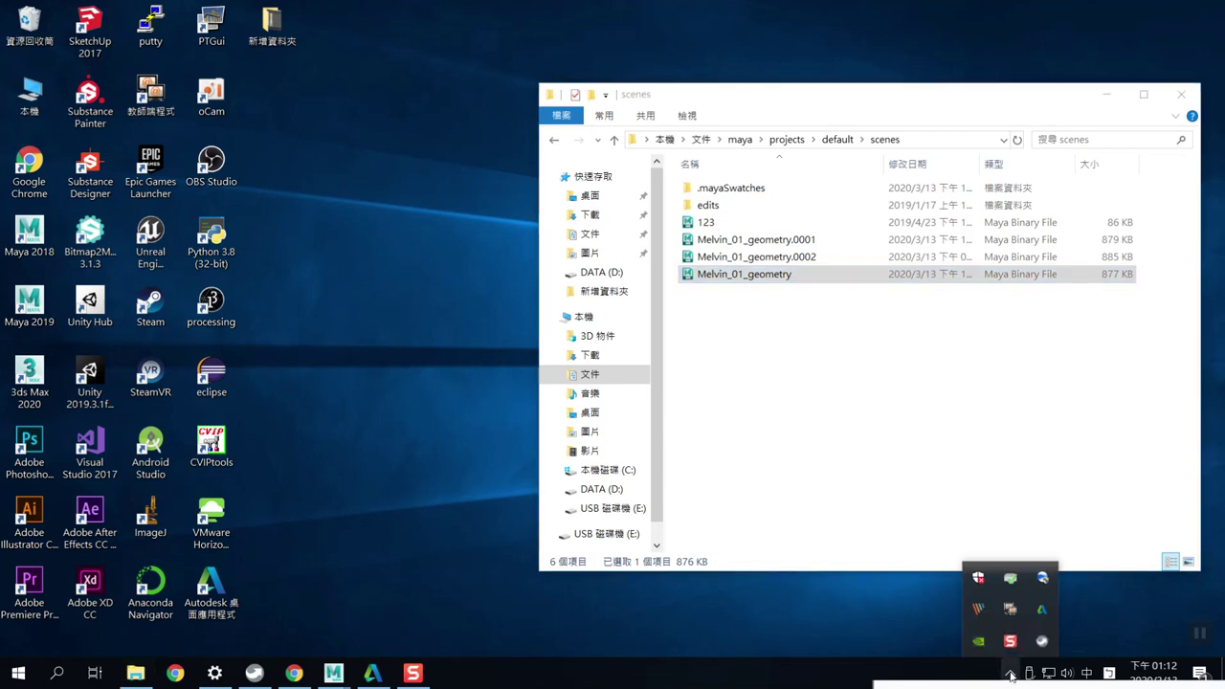
pyautogui.rightClick(1011, 608)
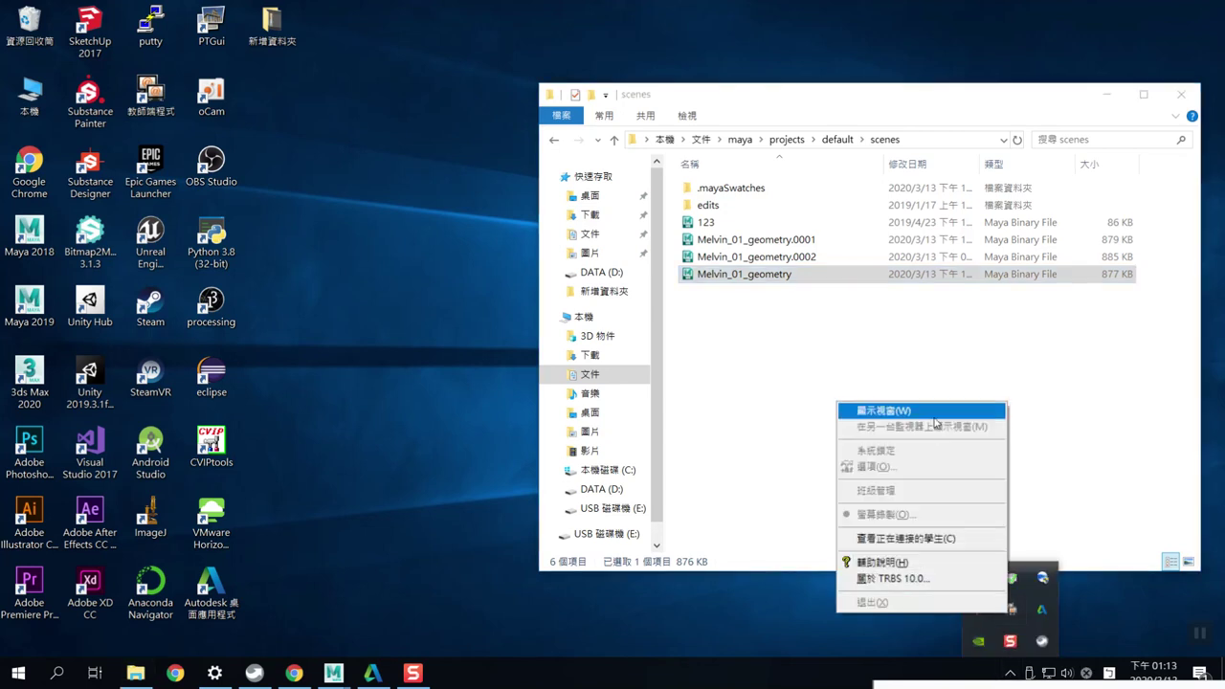
pyautogui.click(935, 428)
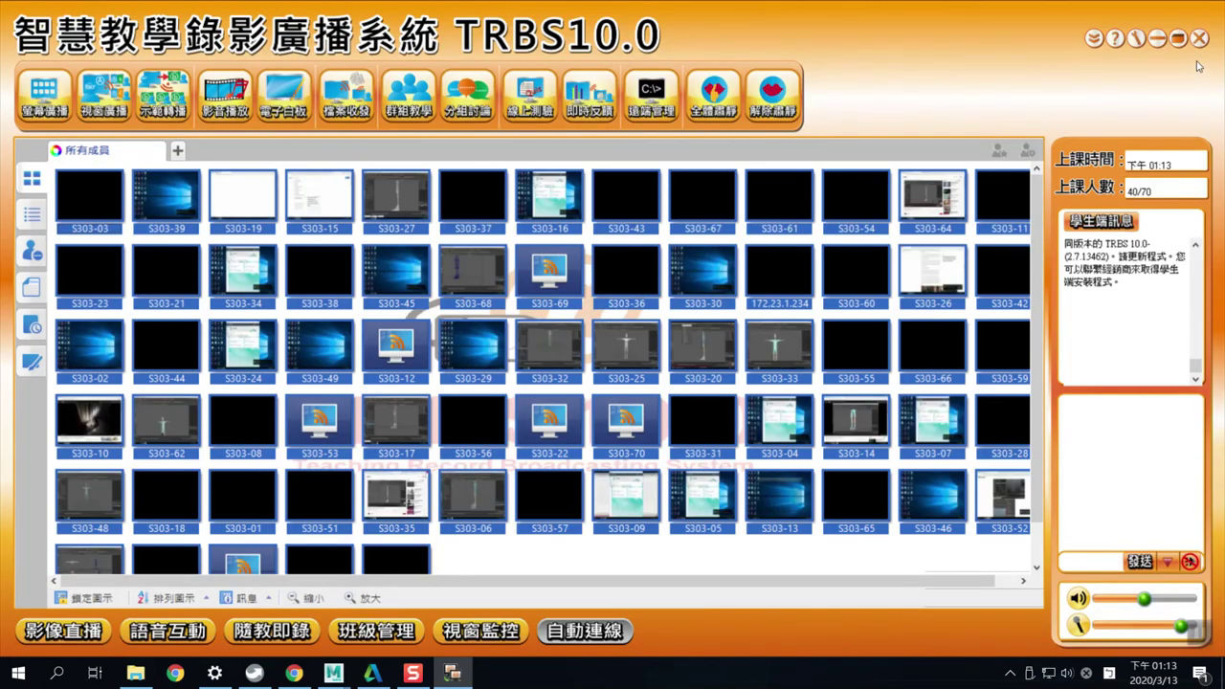
pyautogui.click(1158, 40)
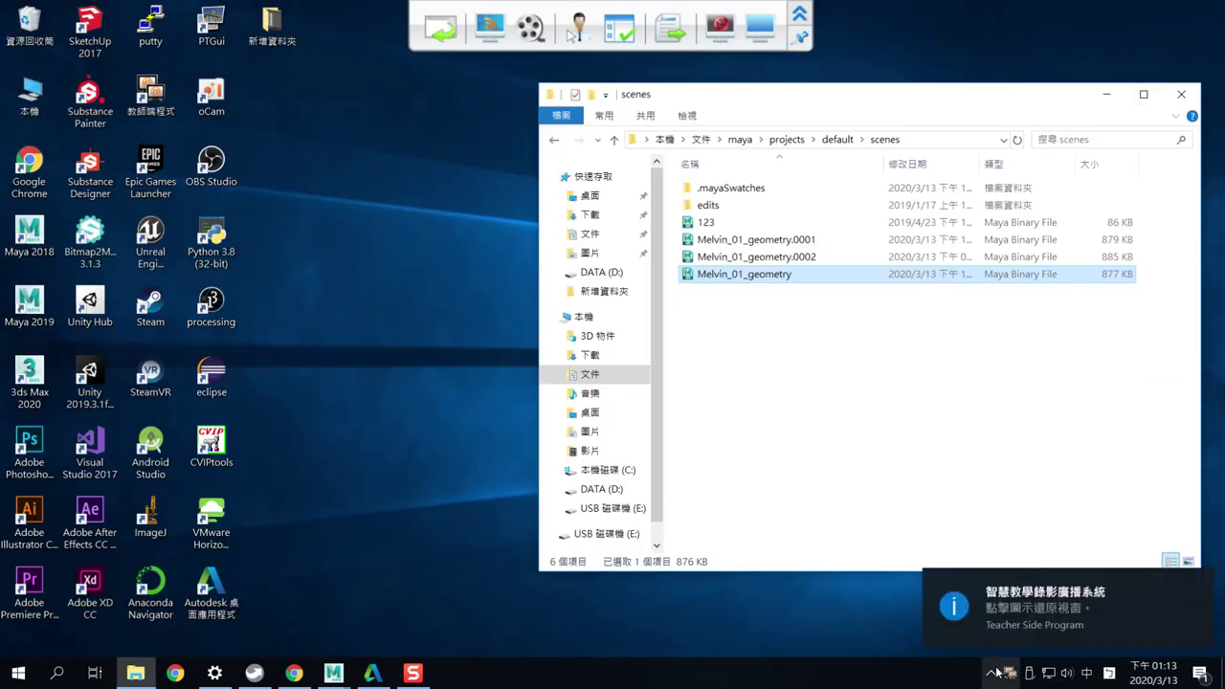